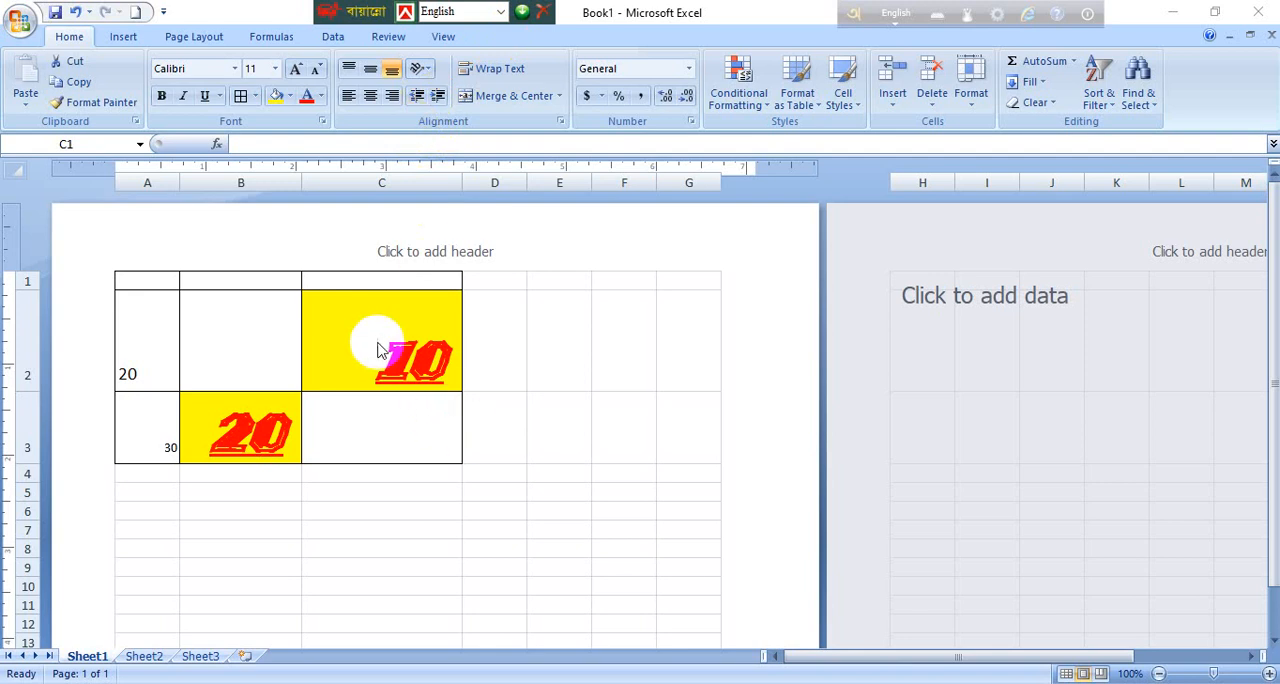
Step: Increase the indent of the number in cell C2 and decrease it back
key("ctrl+space")
left_click(409, 299)
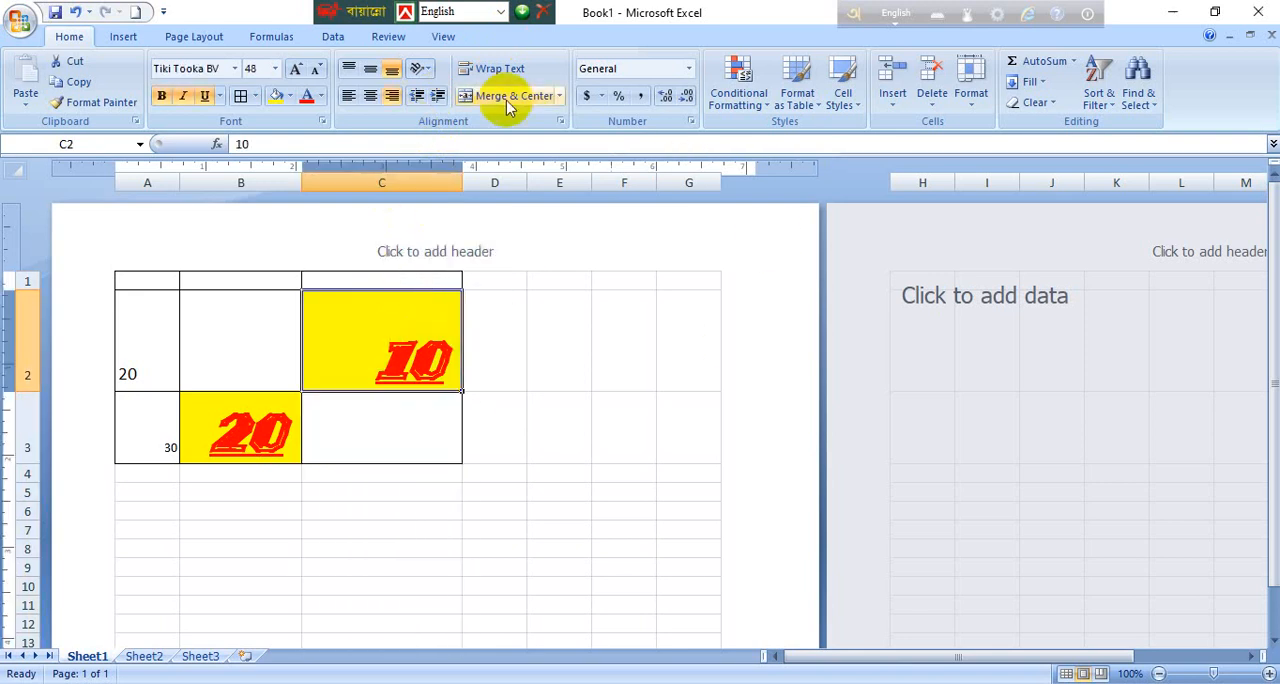
left_click(429, 104)
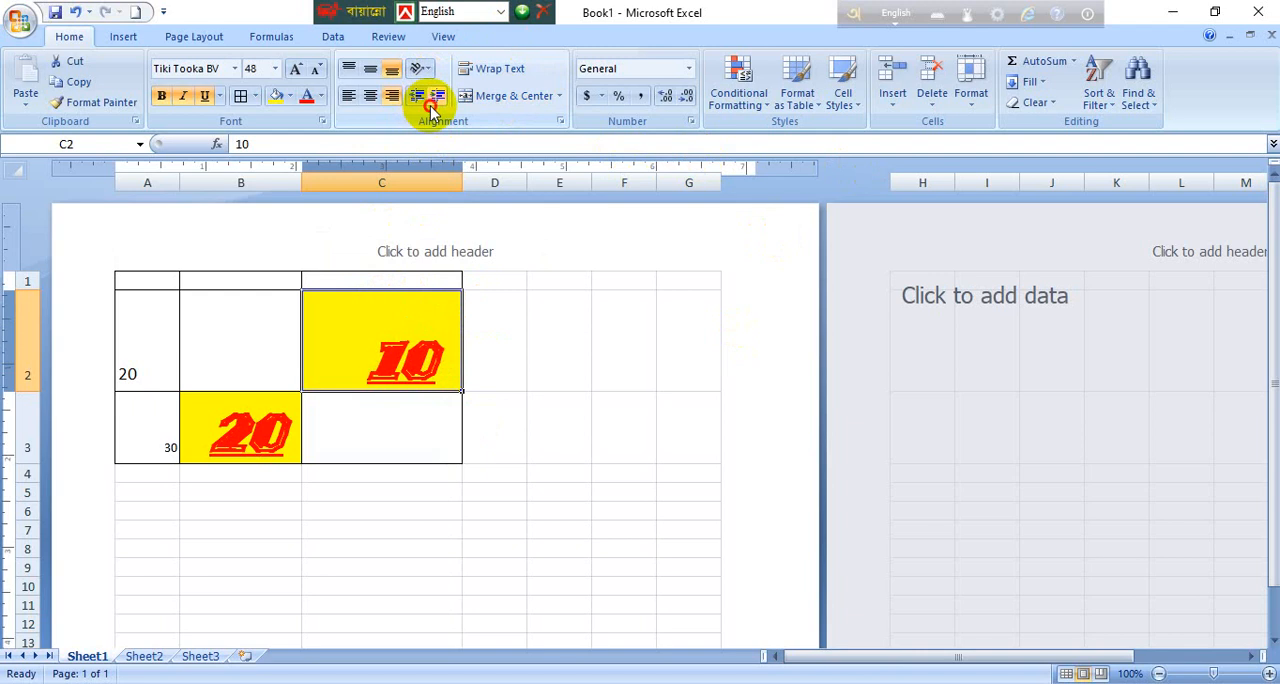
left_click(429, 104)
left_click(428, 105)
left_click(418, 96)
left_click(418, 96)
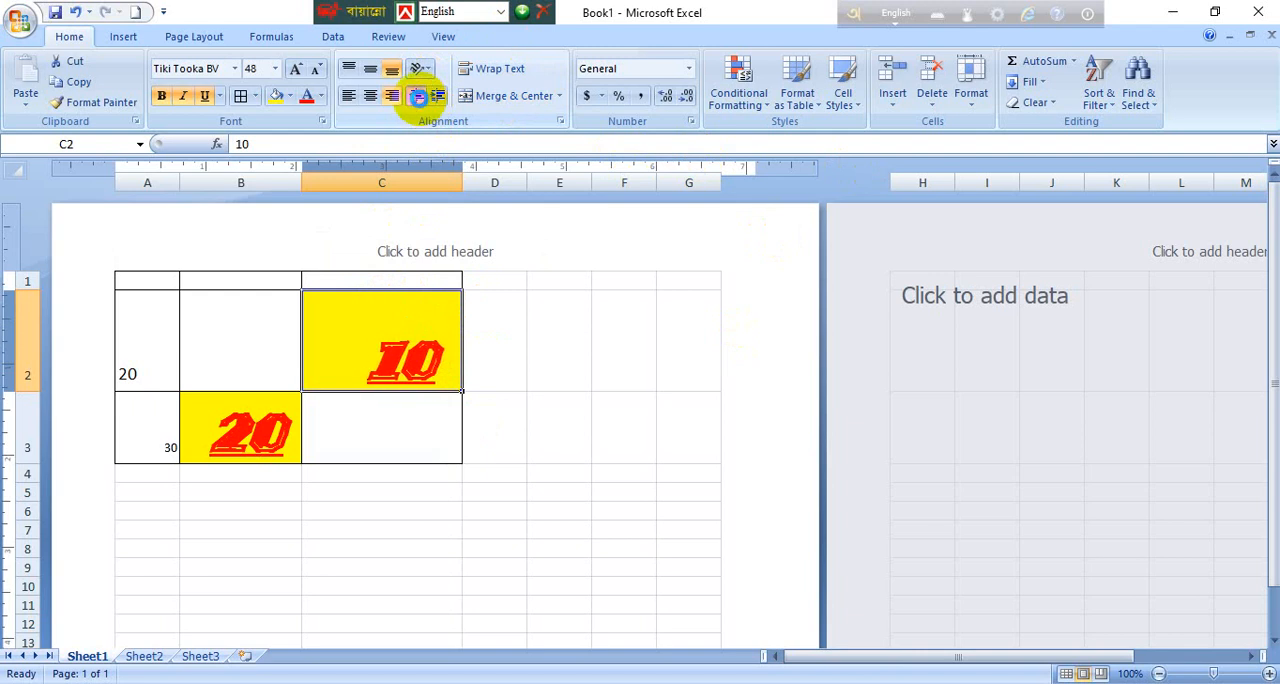
left_click(418, 96)
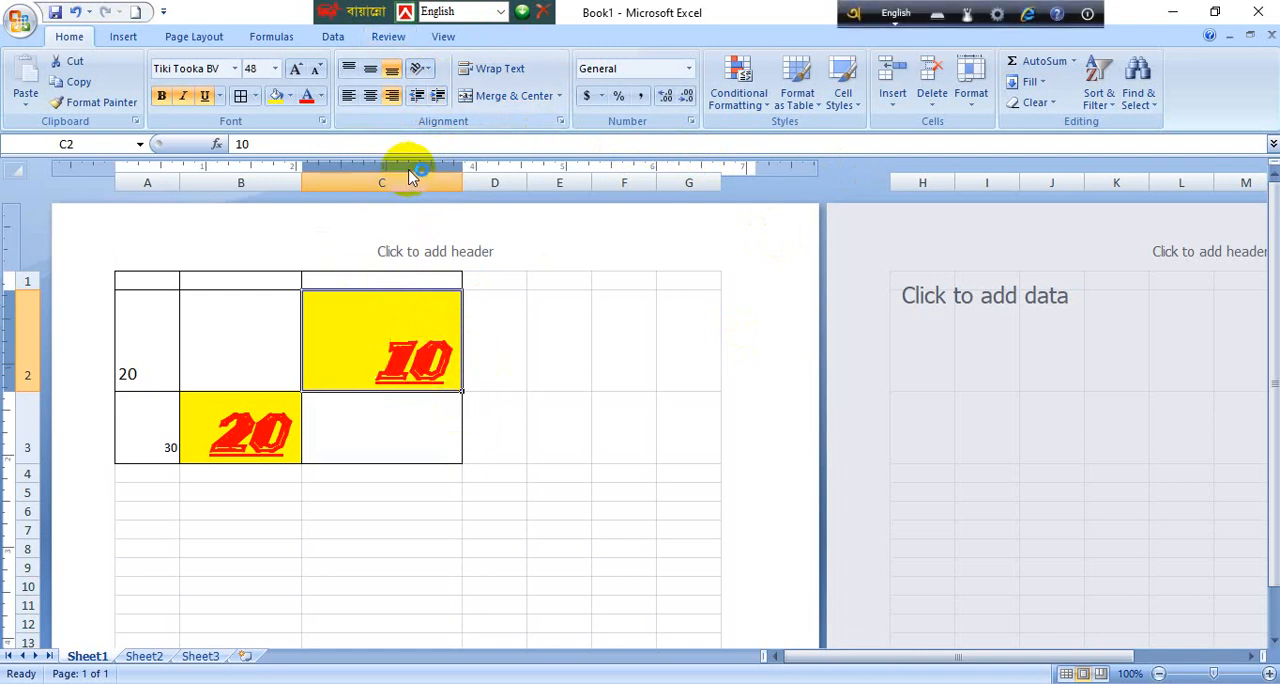
scroll(510, 255, "up", 1)
scroll(510, 255, "up", 4)
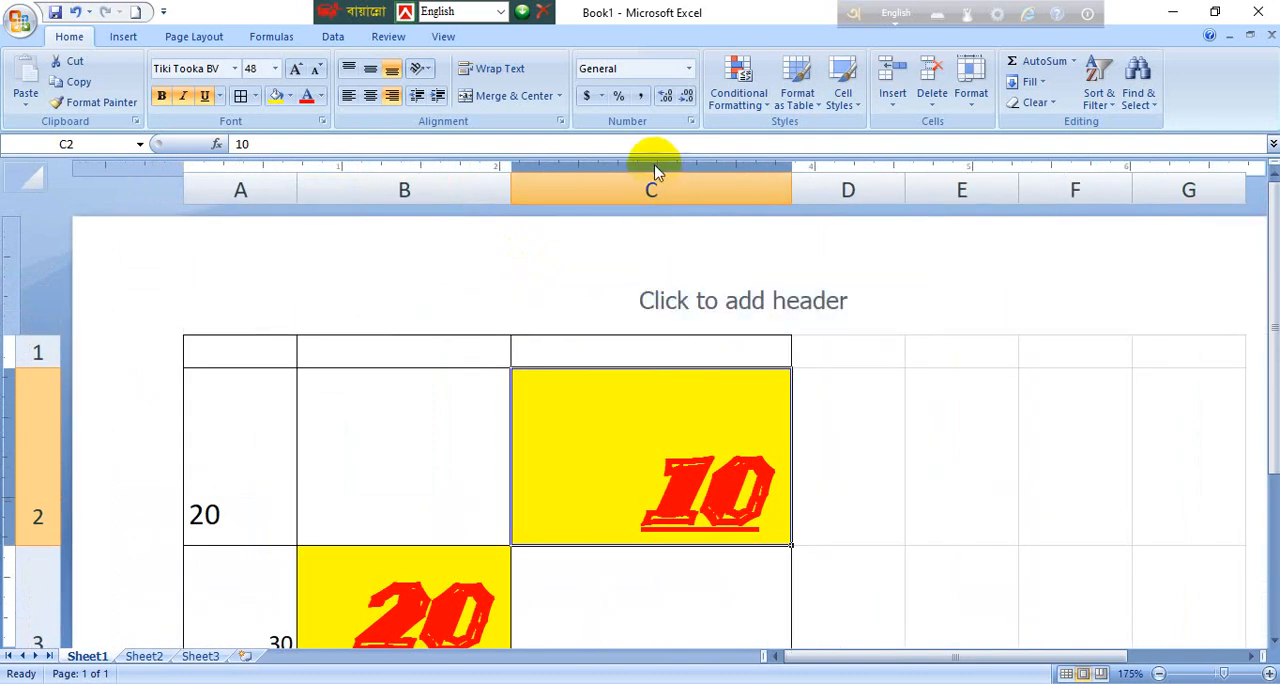
left_click(863, 446)
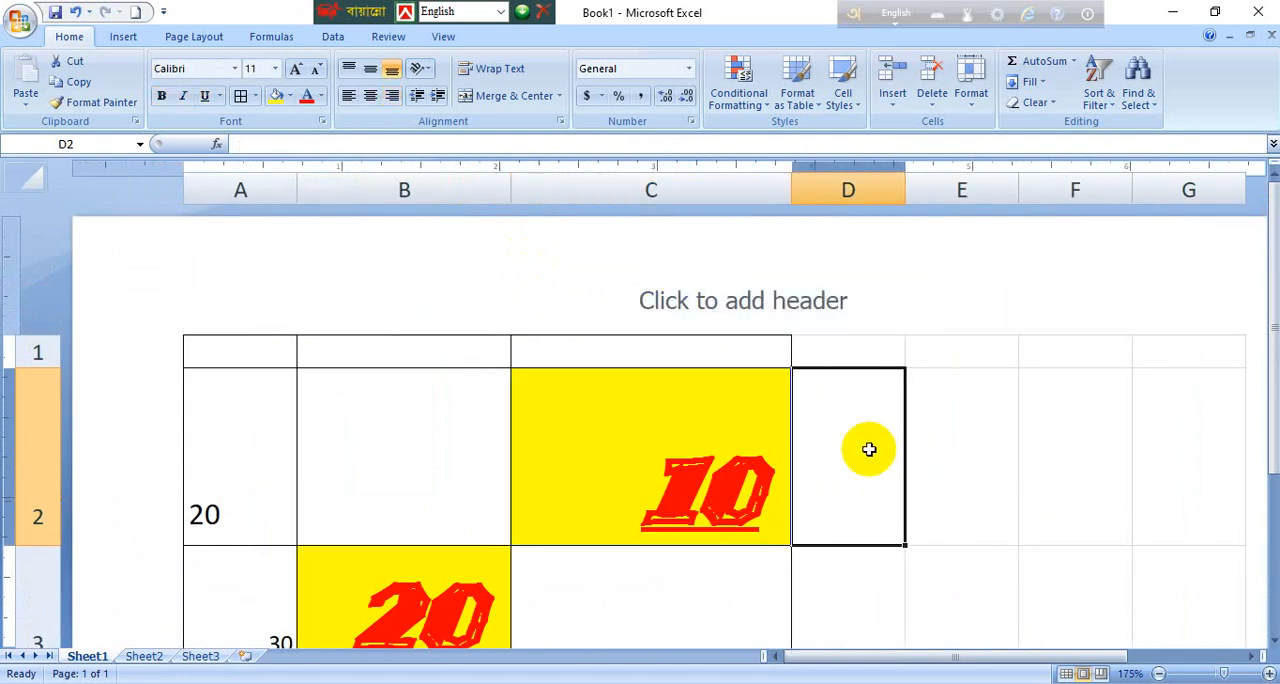
left_click(660, 168)
left_click(655, 173)
left_click(662, 167)
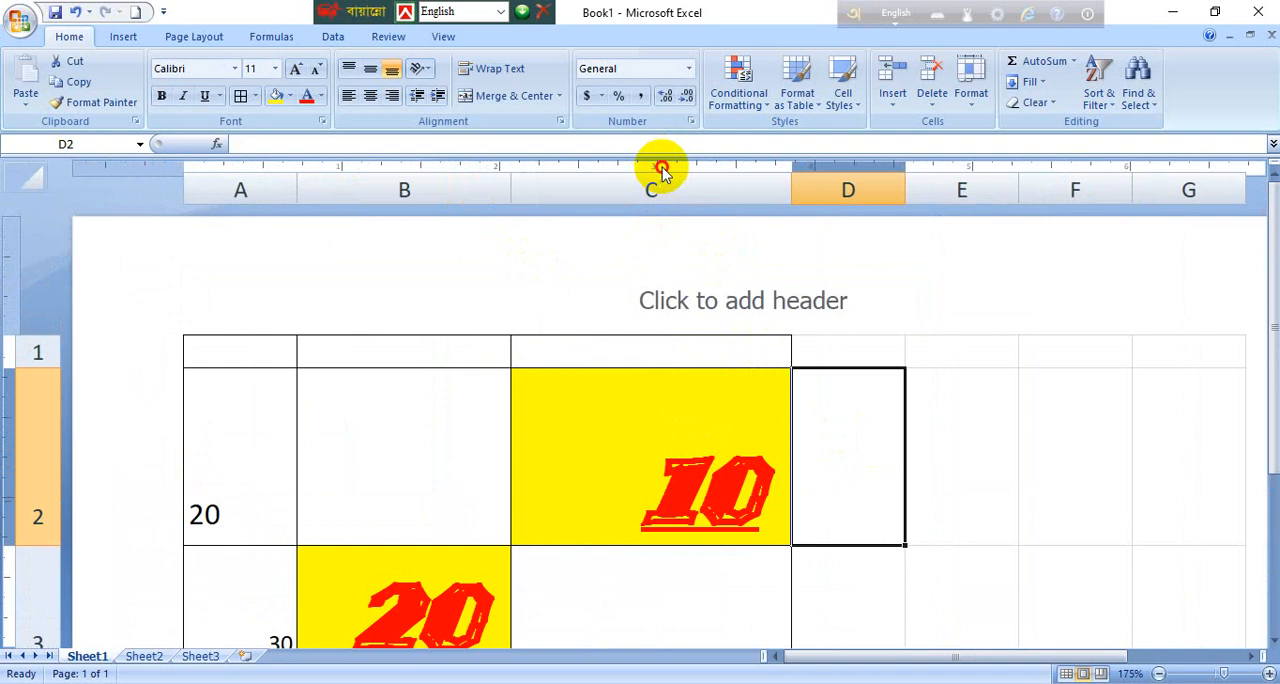
left_click(776, 164)
left_click(795, 349)
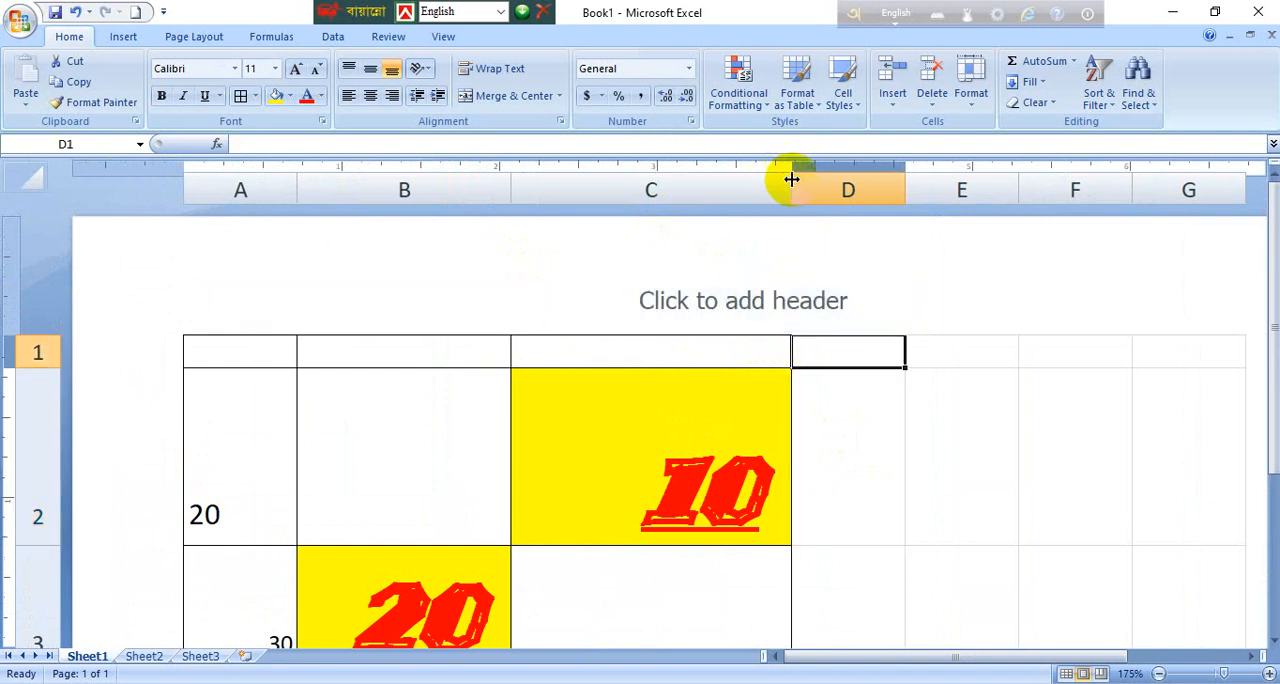
left_click_drag(791, 181, 791, 181)
left_click_drag(786, 188, 791, 187)
Step: Increase the indent of the number in cell C2 by seven levels
left_click(716, 503)
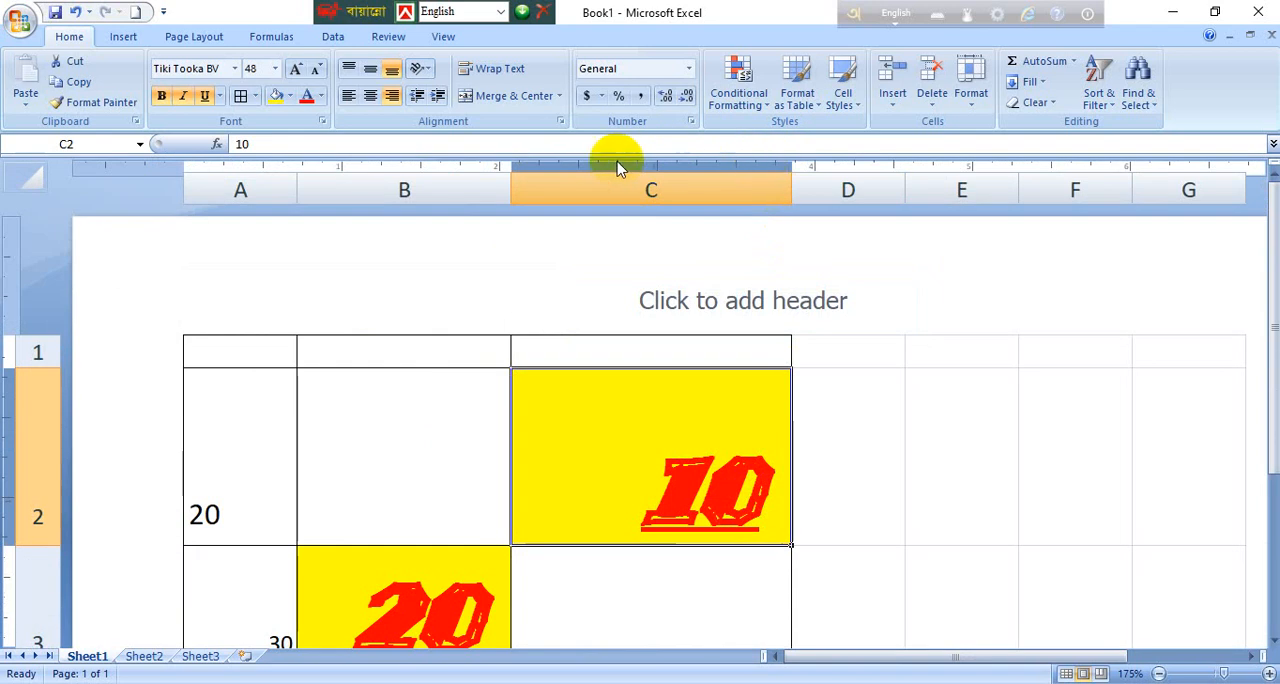
left_click(436, 96)
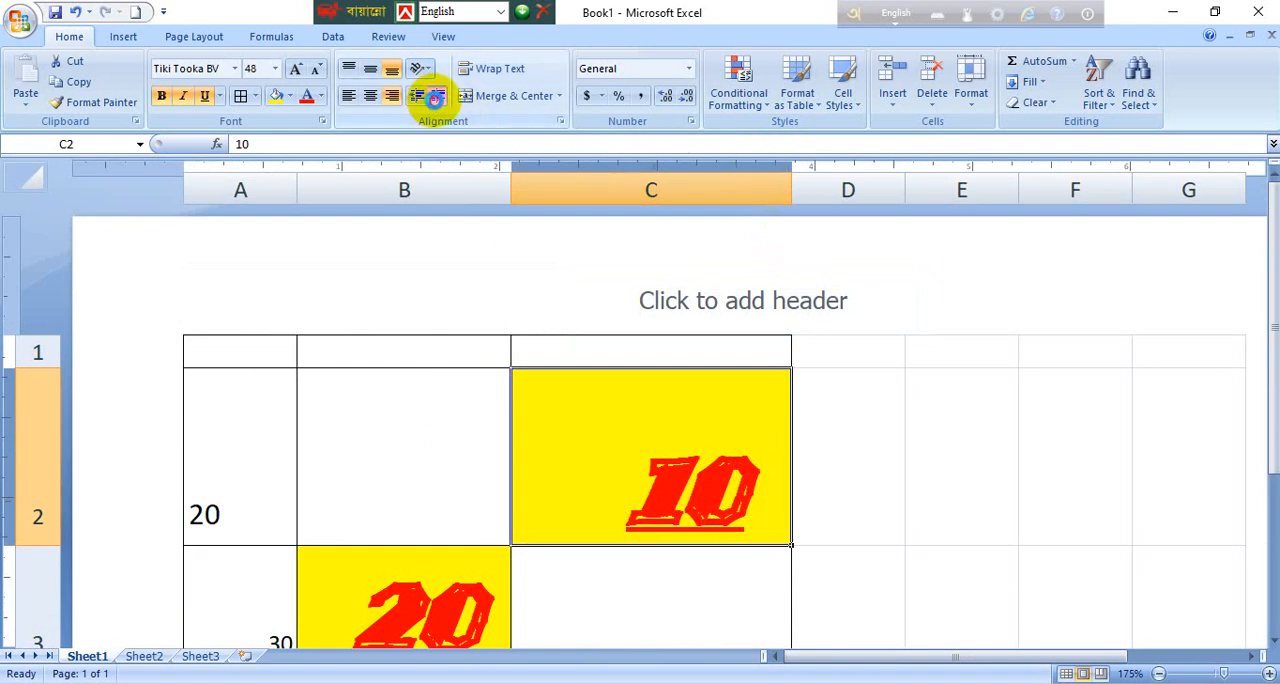
left_click(436, 96)
left_click(436, 96)
left_click(436, 96)
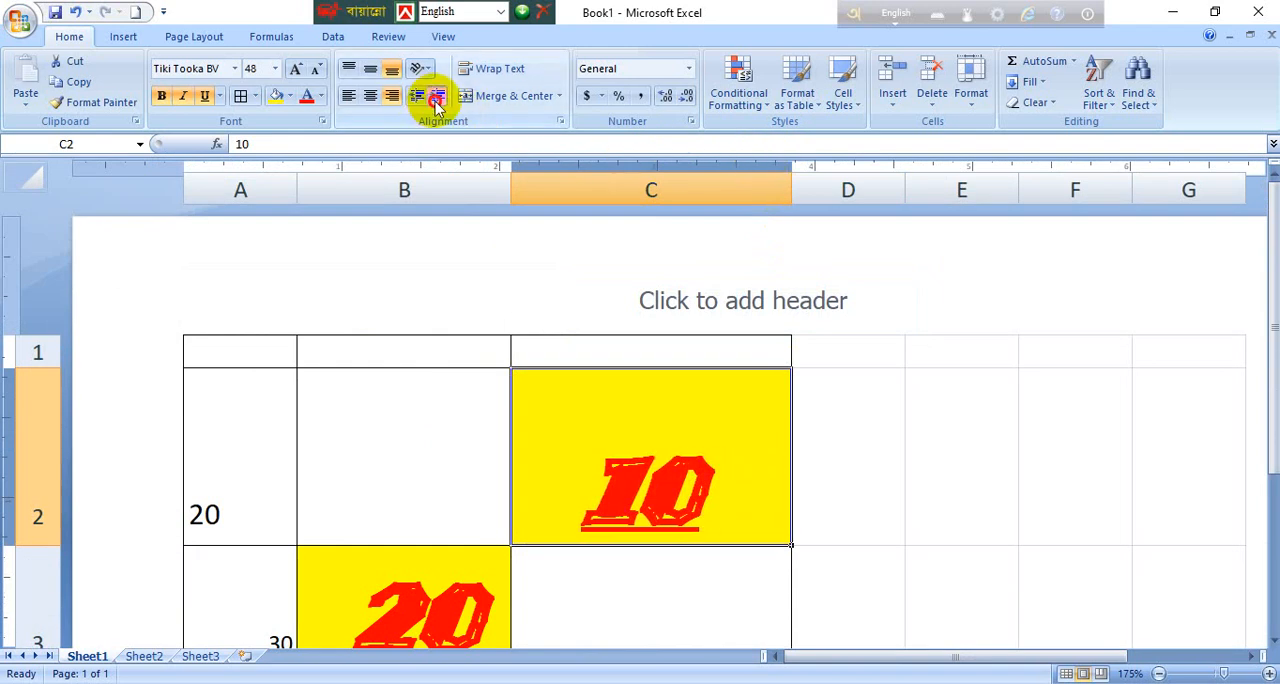
left_click(436, 96)
left_click(436, 96)
left_click(436, 96)
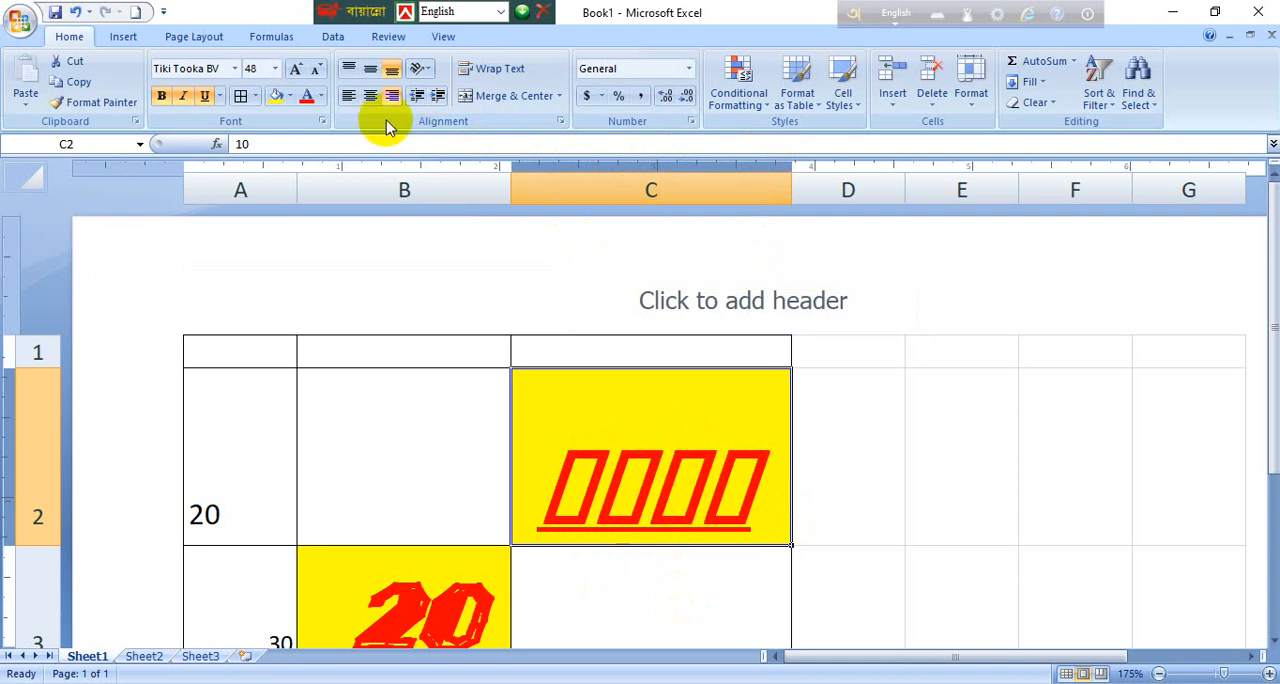
Step: Decrease the indent of the number in cell C2 by seven levels
left_click(416, 97)
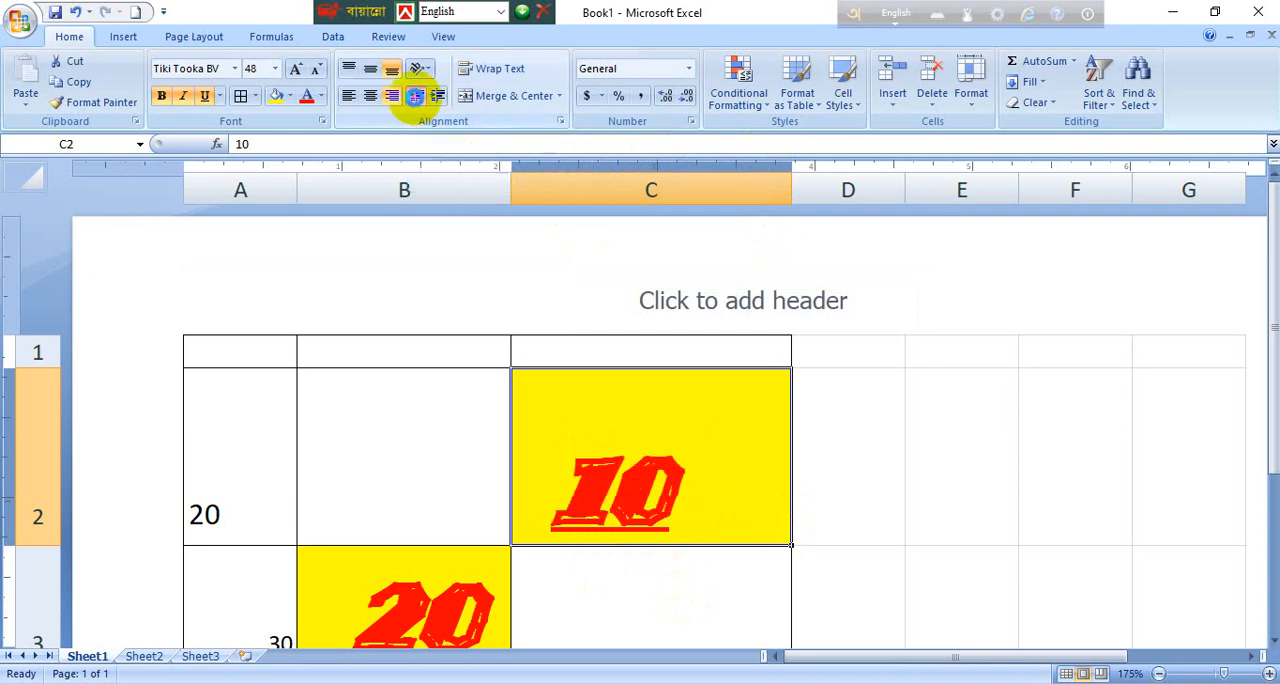
left_click(416, 97)
left_click(416, 97)
left_click(414, 96)
left_click(414, 96)
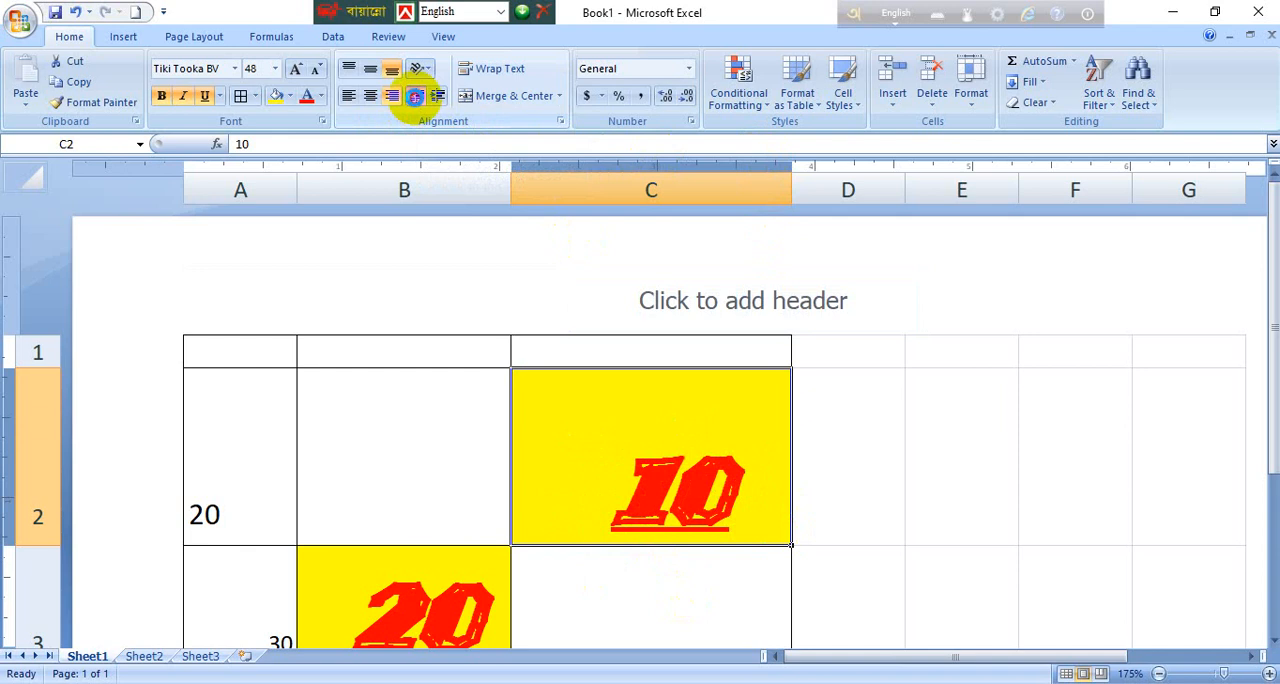
left_click(414, 96)
left_click(414, 96)
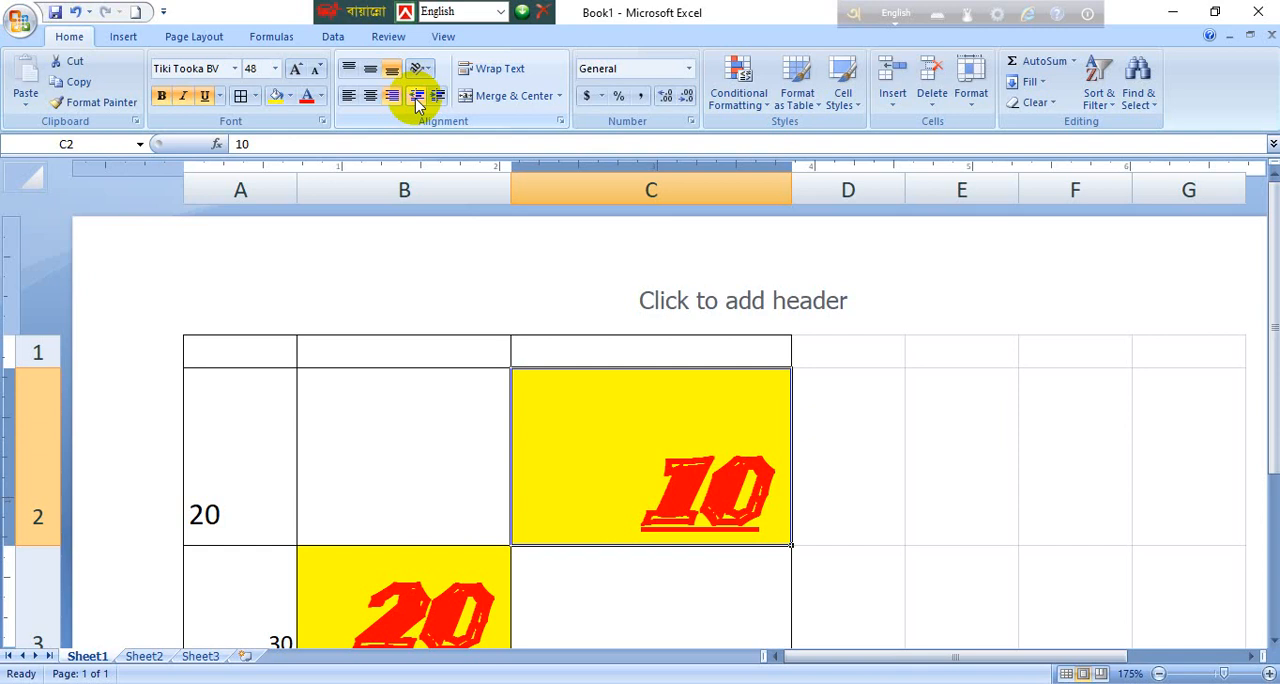
Step: Enter the long decimal number 20.102154523558512541254 in cell B2
left_click(470, 465)
type("20.")
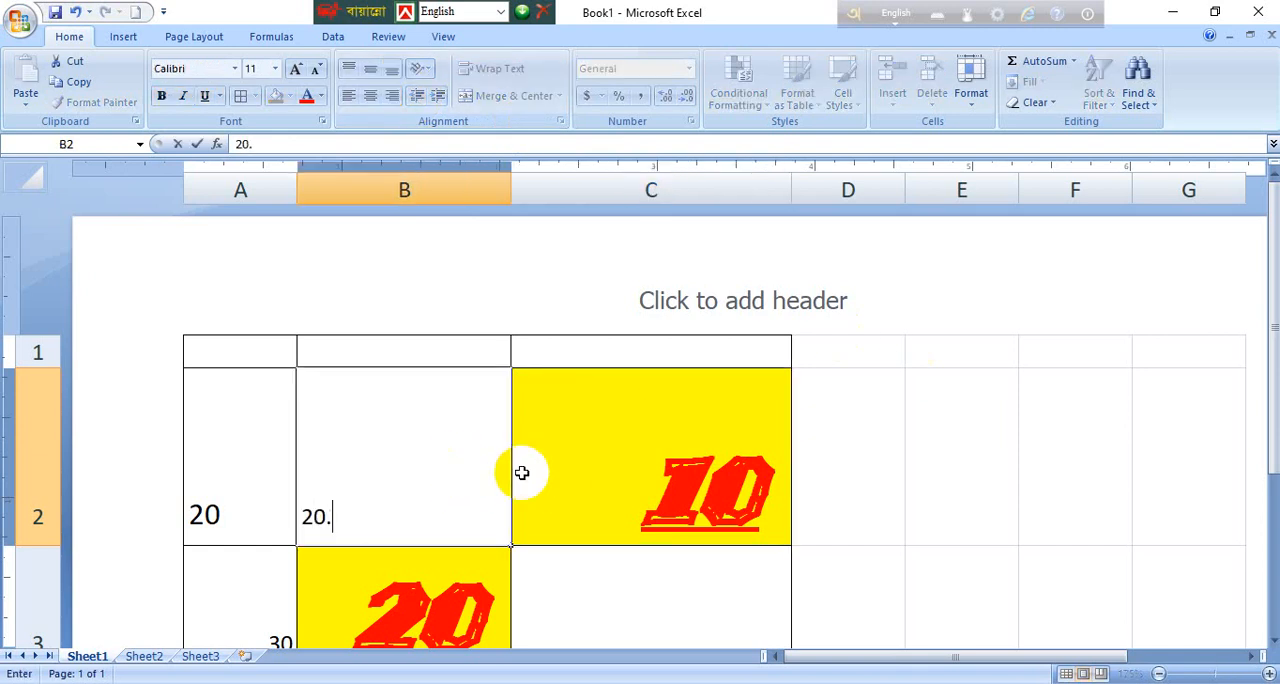
type("1021545235585")
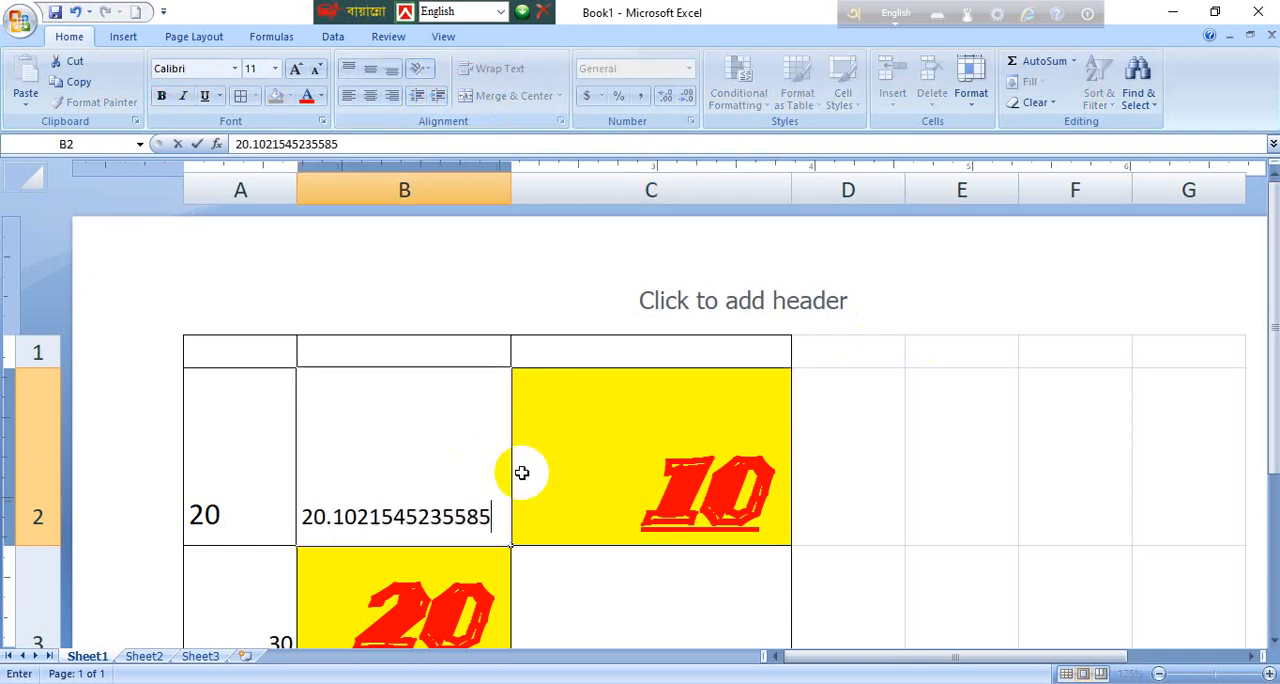
type("125412542")
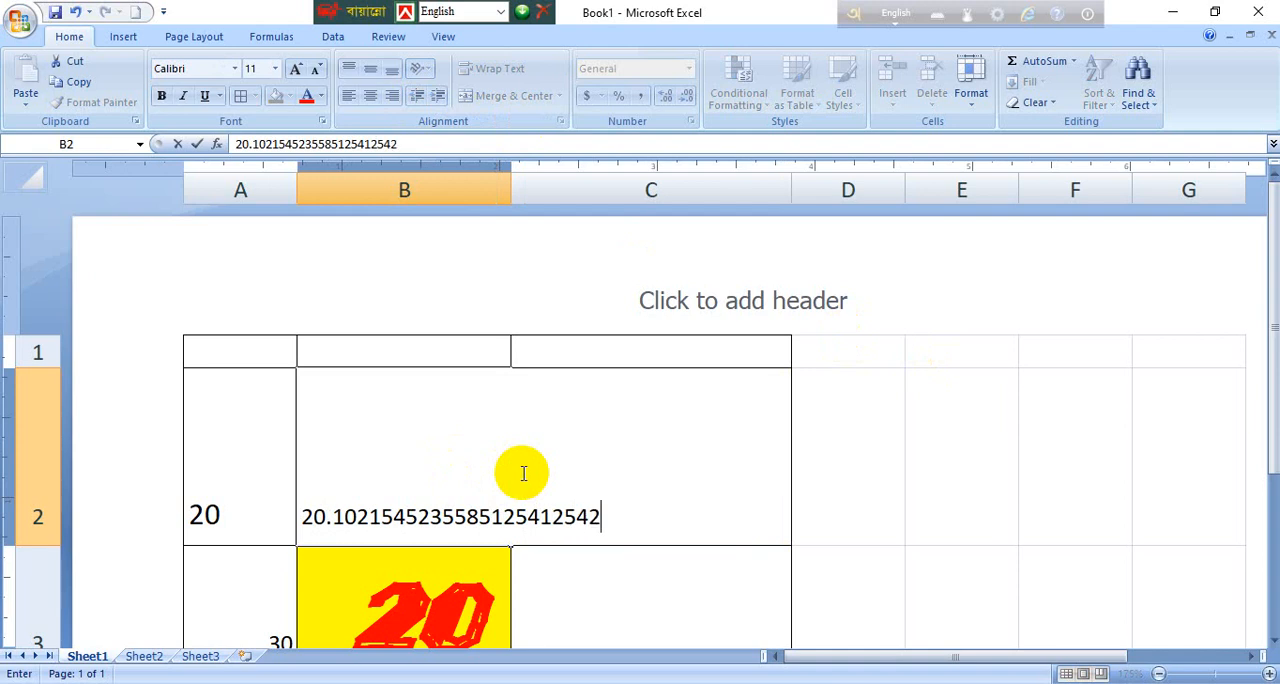
Step: Autofit the widths of columns B and A to their contents
left_click(408, 191)
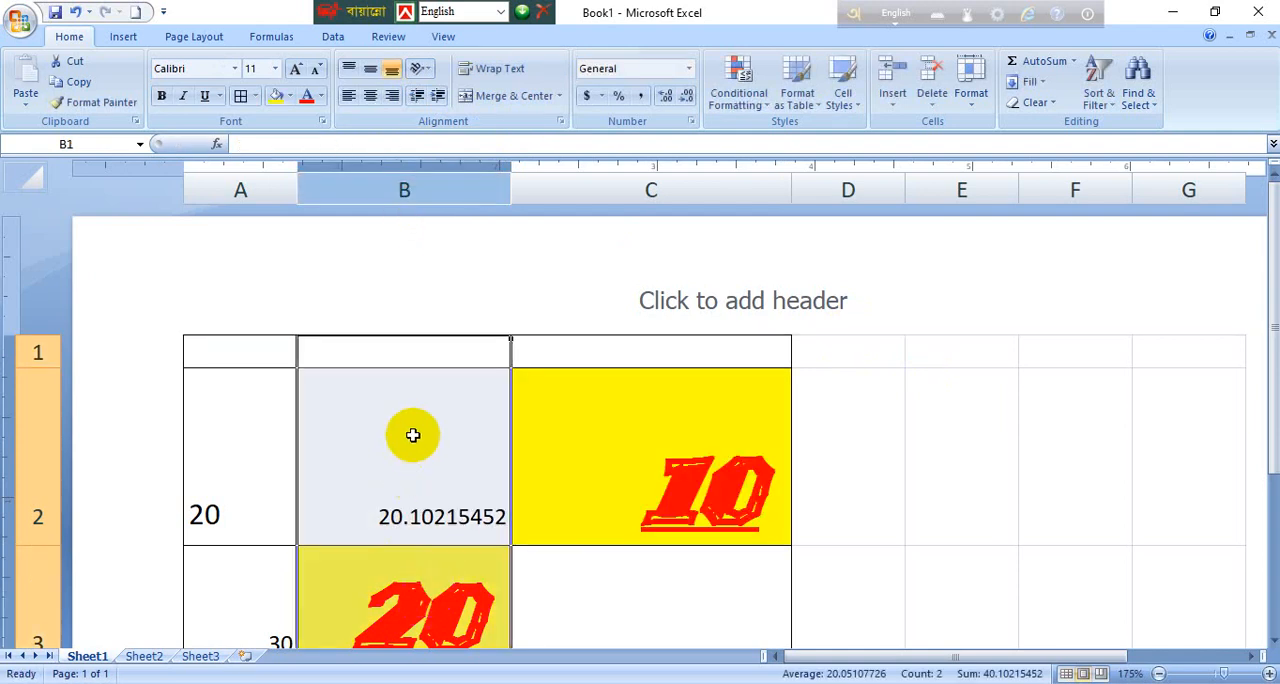
double_click(511, 183)
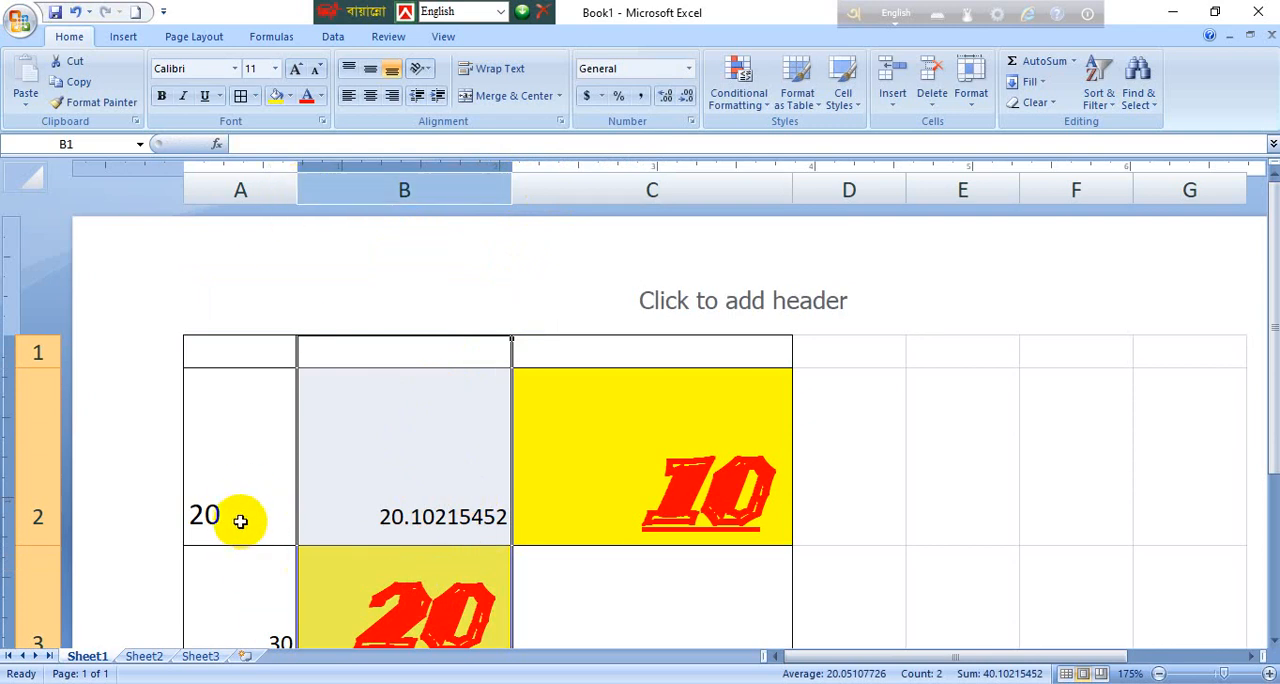
double_click(294, 192)
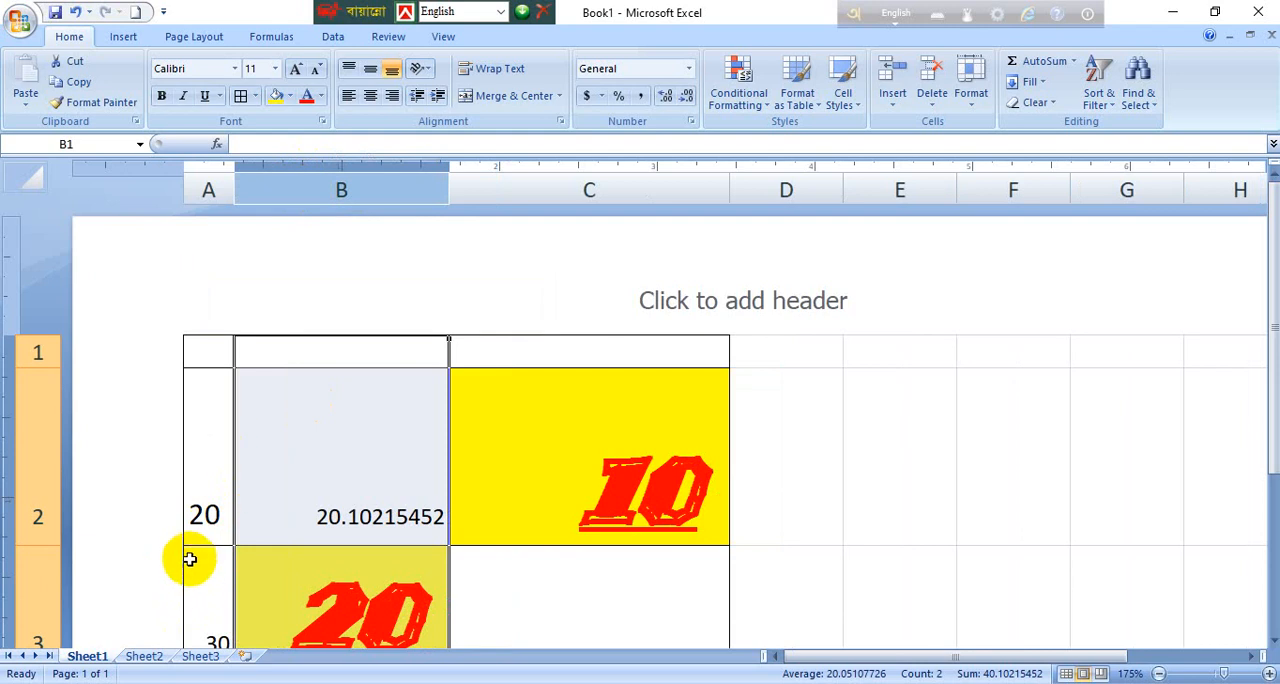
Step: Narrow column B to about one third of its width so that the decimals in B2 no longer fit
left_click(337, 484)
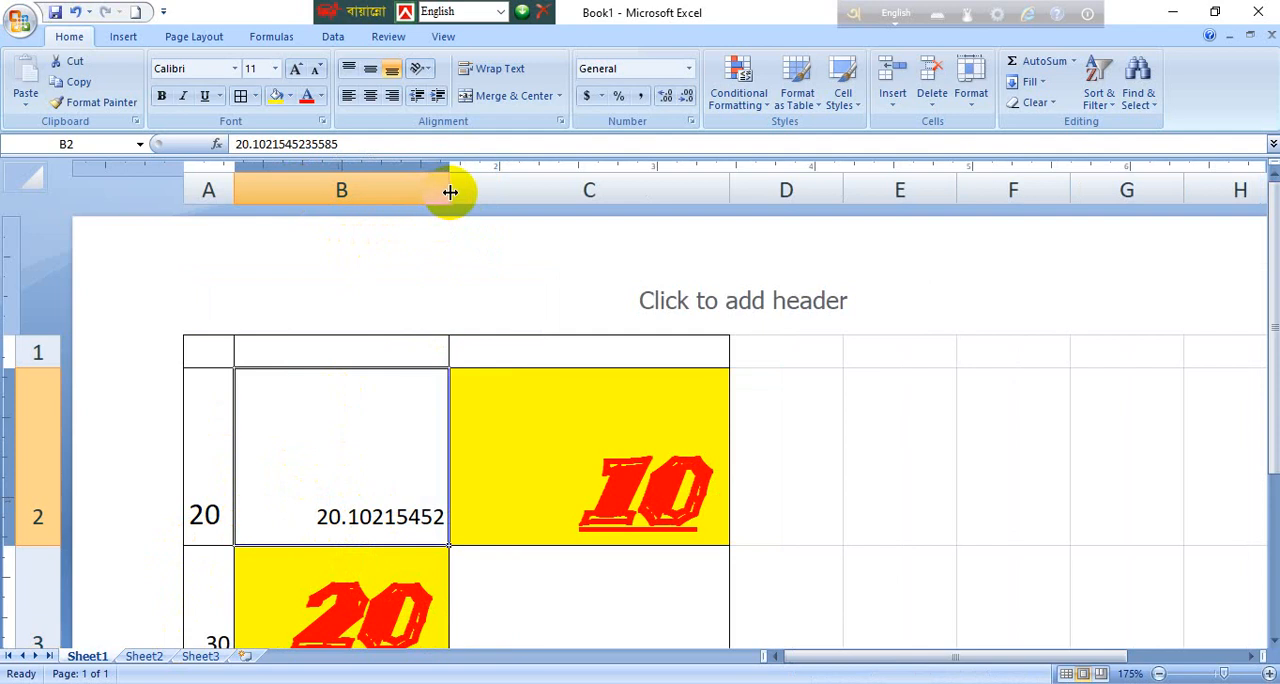
scroll(311, 432, "down", 3)
scroll(311, 432, "up", 3)
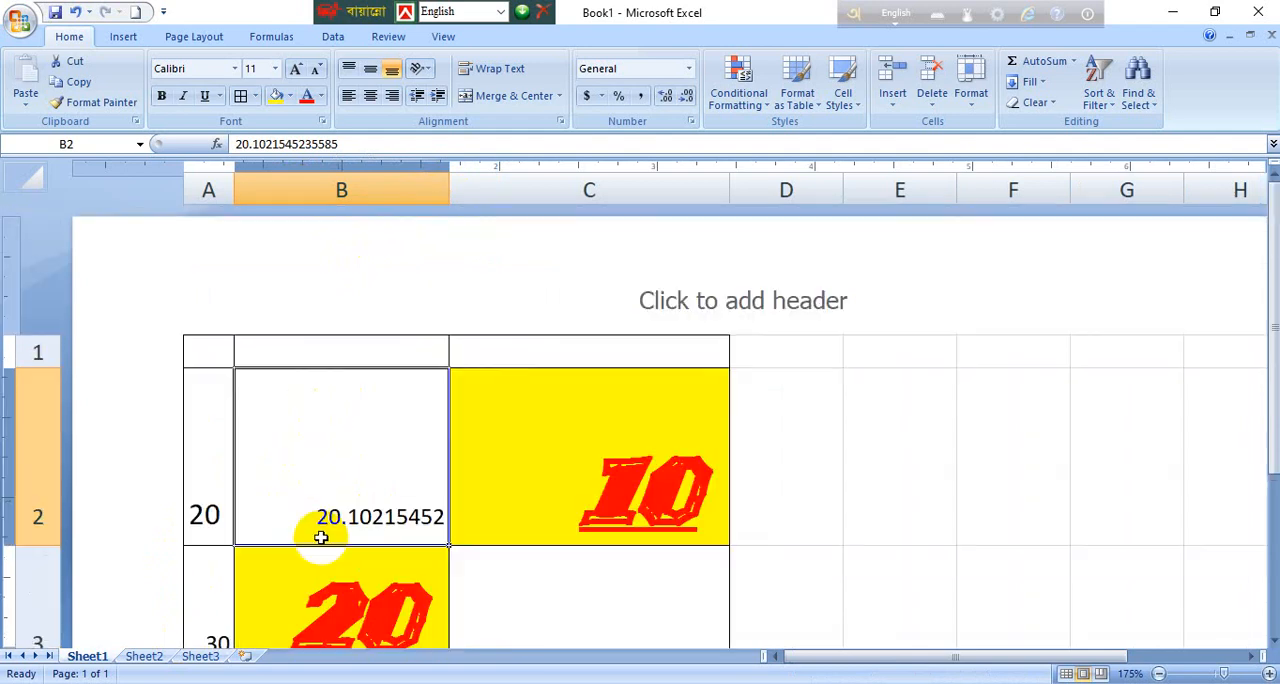
left_click(279, 597)
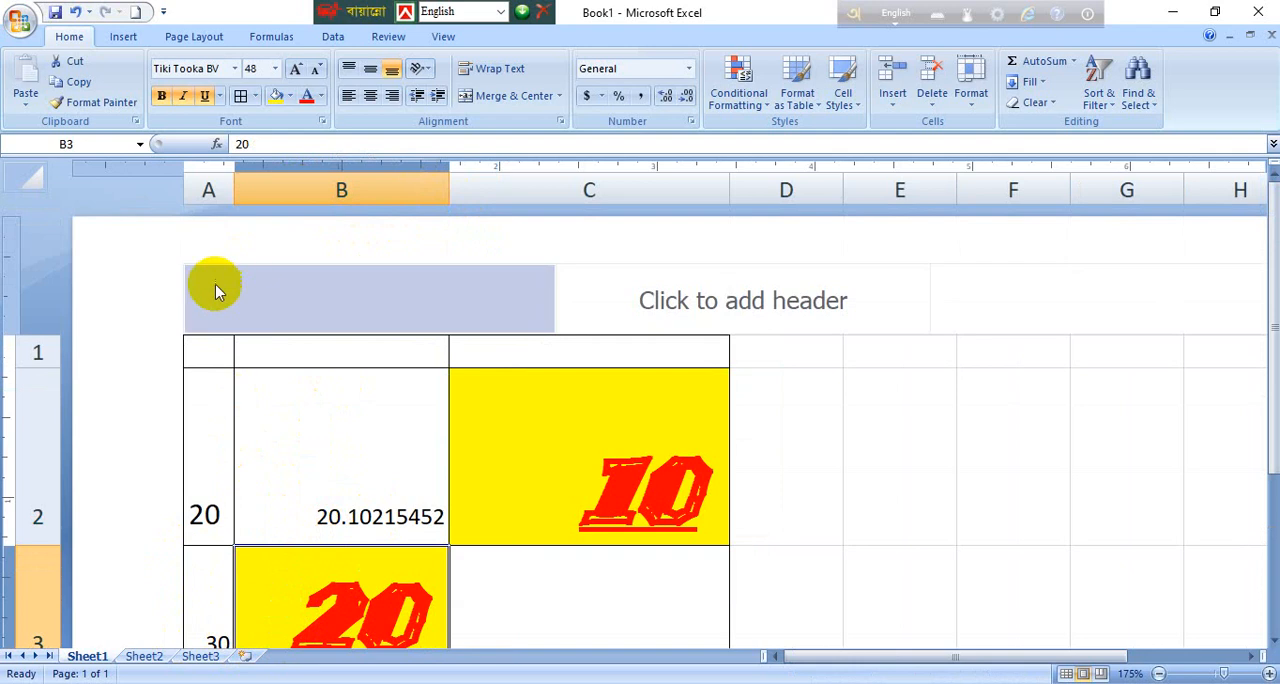
scroll(337, 472, "down", 1, "ctrl")
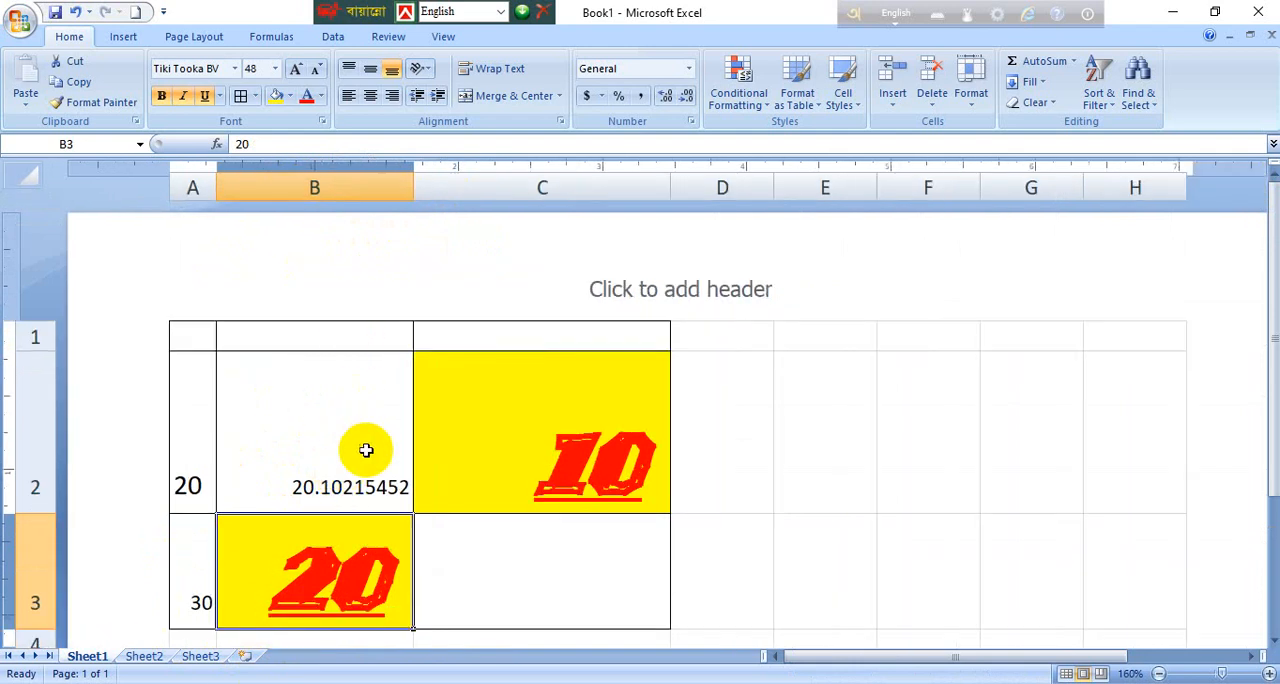
left_click_drag(414, 177, 282, 177)
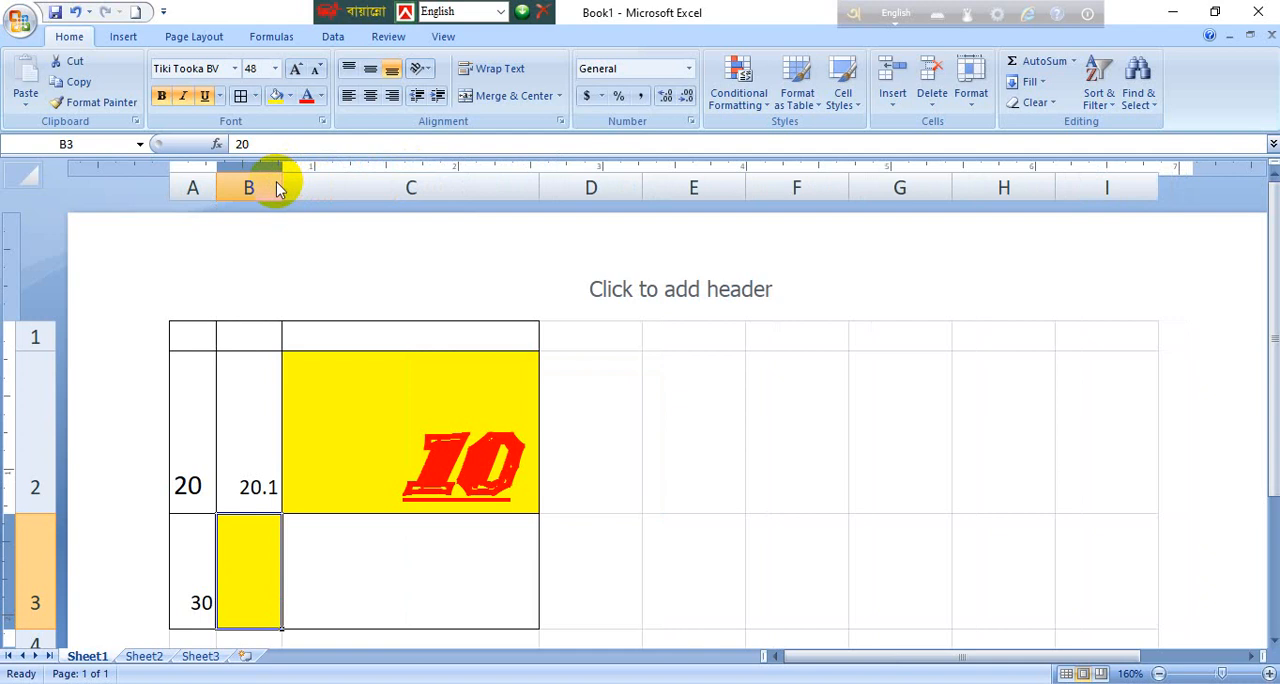
scroll(277, 390, "down", 2)
scroll(266, 431, "up", 2)
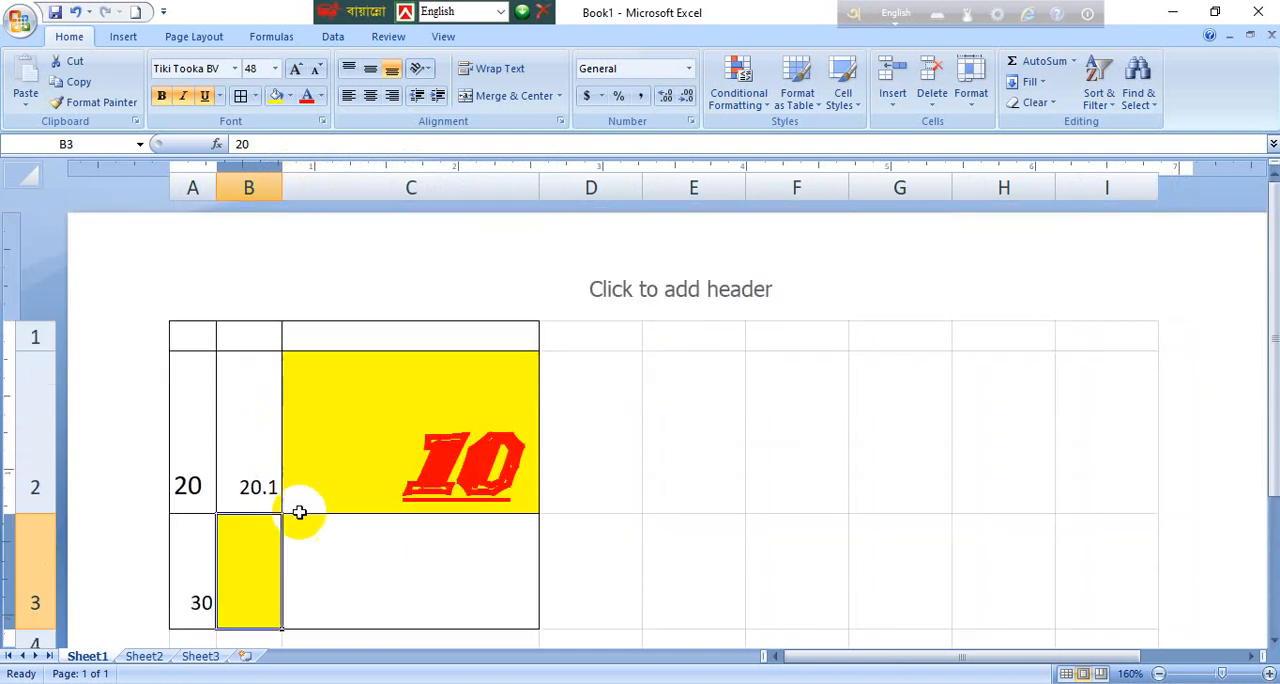
Step: Shrink column B further, to about the width of a single character
left_click(270, 497)
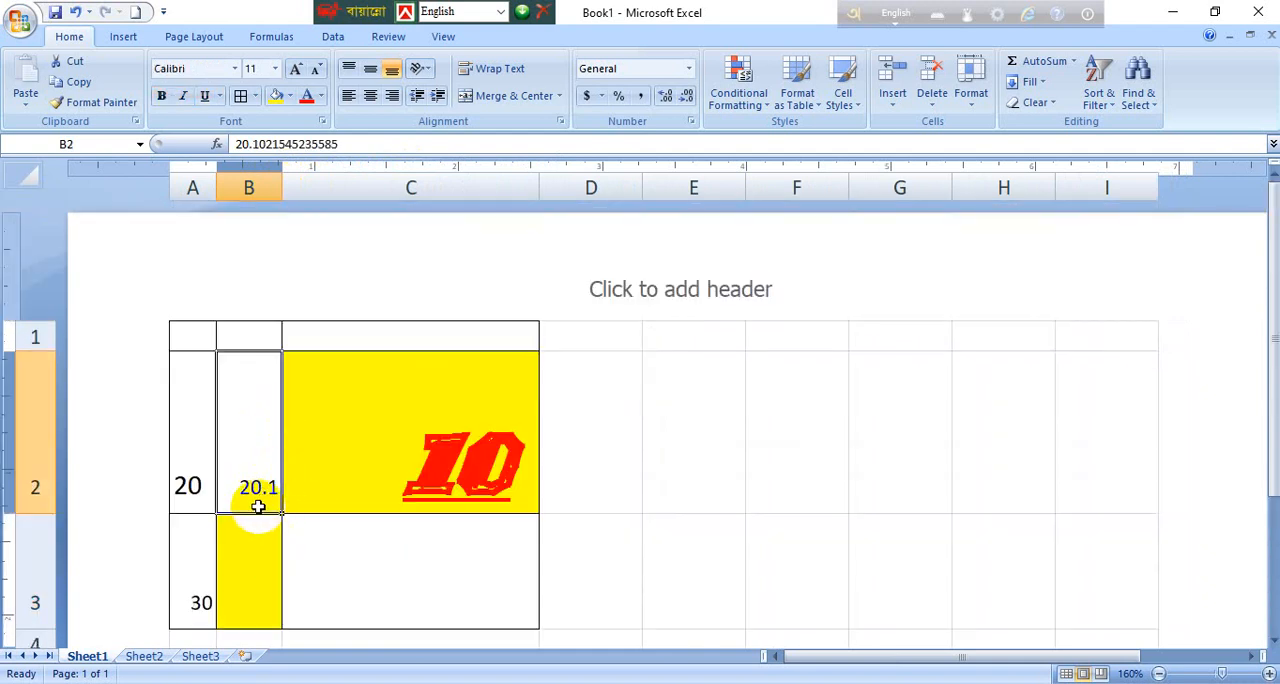
left_click_drag(282, 188, 238, 191)
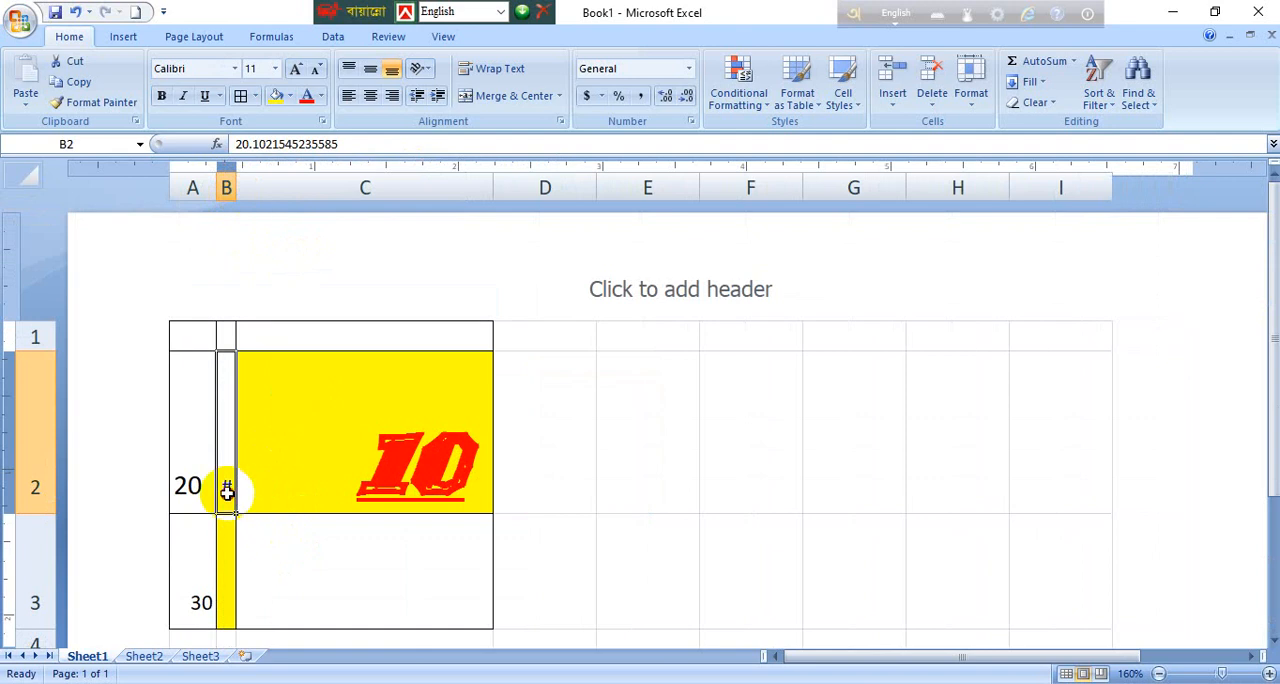
scroll(245, 585, "down", 2)
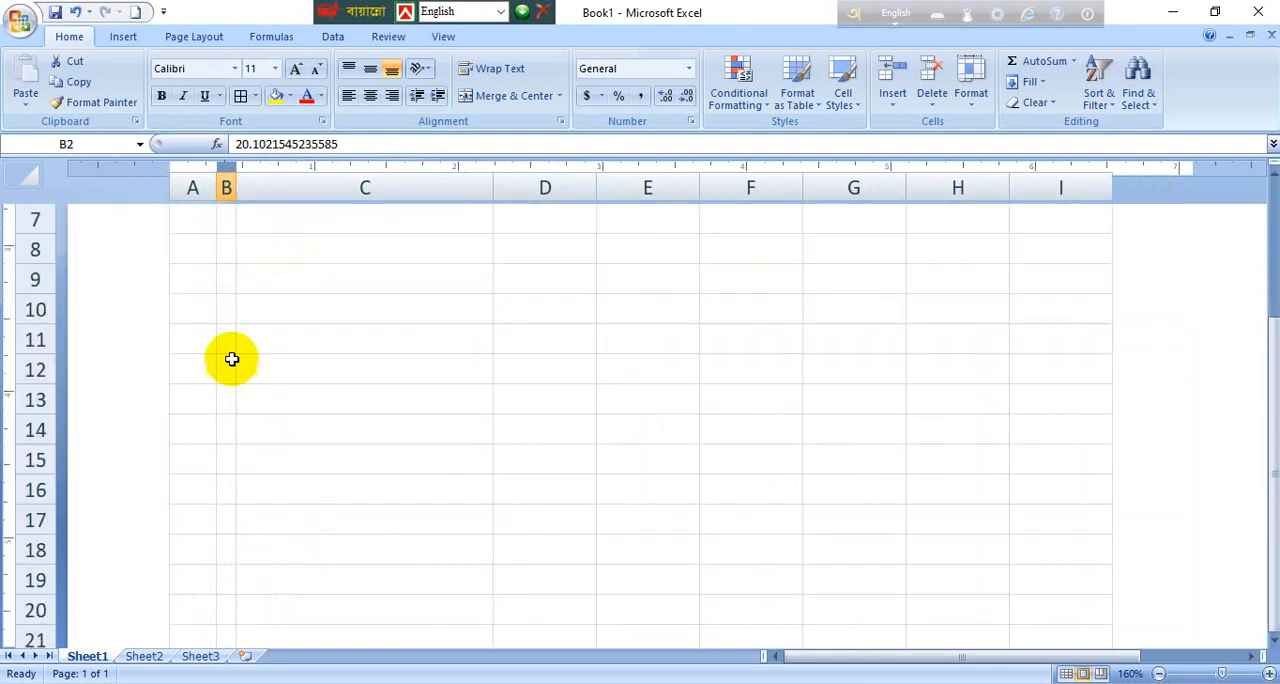
scroll(215, 390, "up", 3)
Step: Apply the General number format to cell B2 and widen column B enough for its decimals and the large 20 in B3
left_click(228, 580)
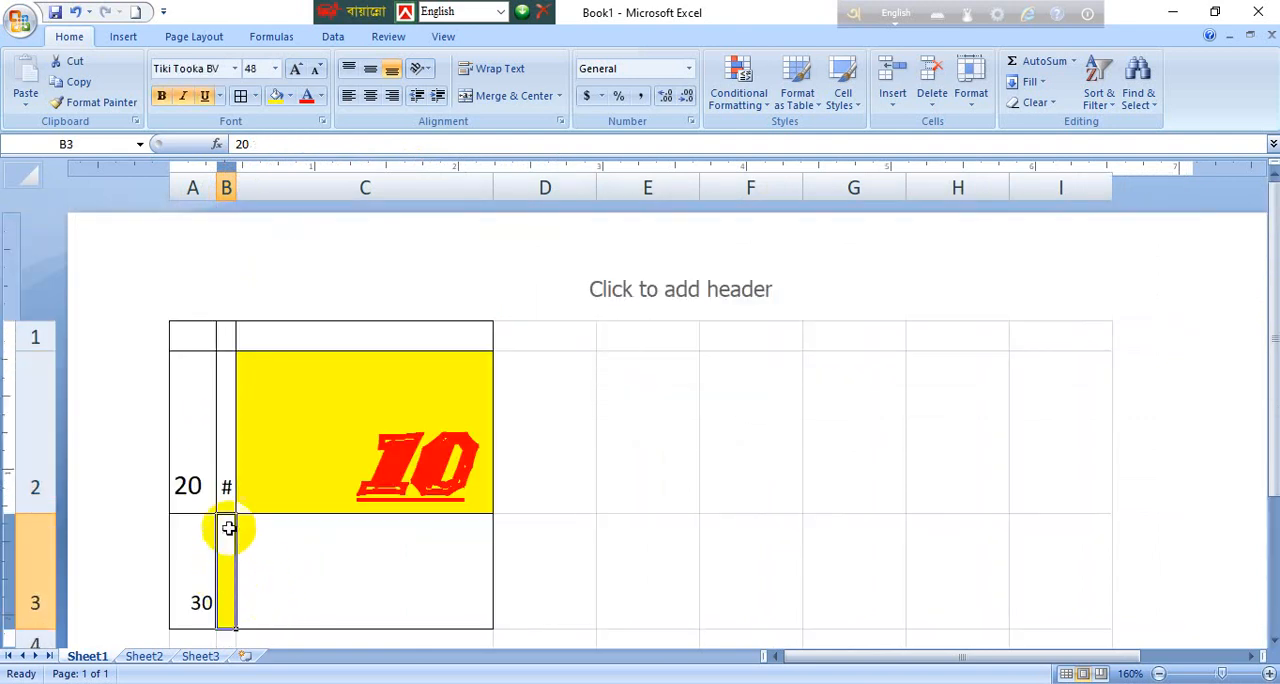
left_click(228, 482)
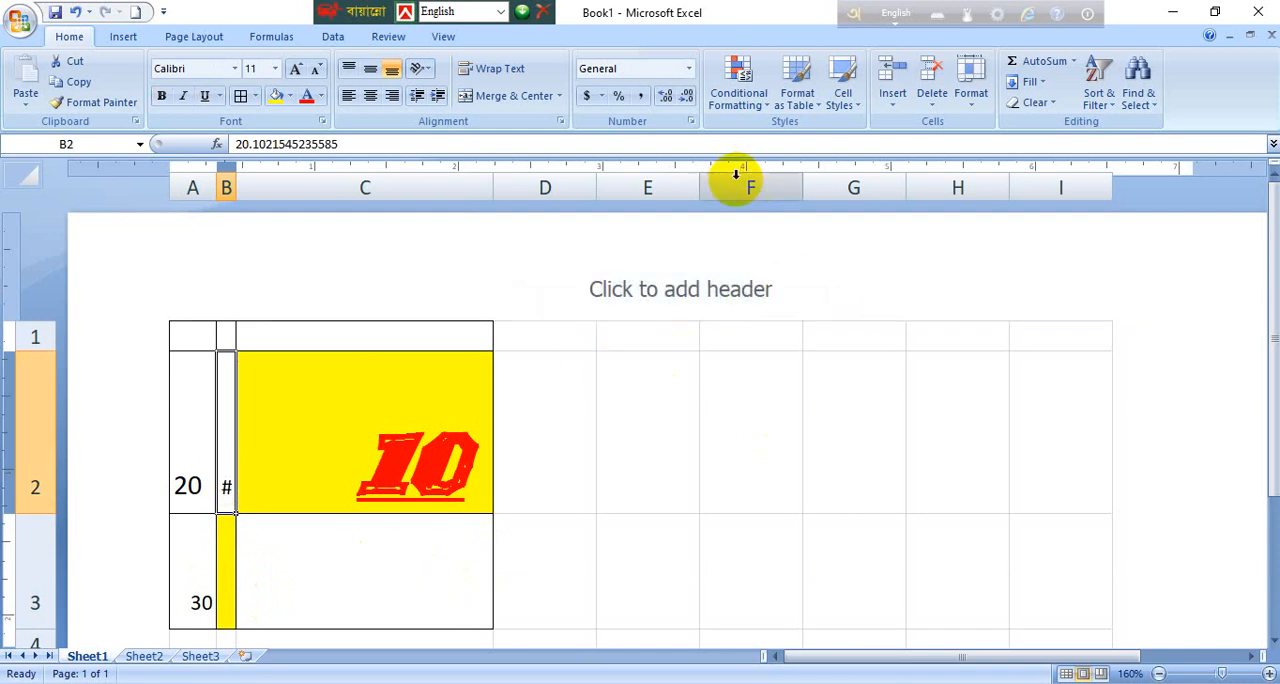
left_click(688, 68)
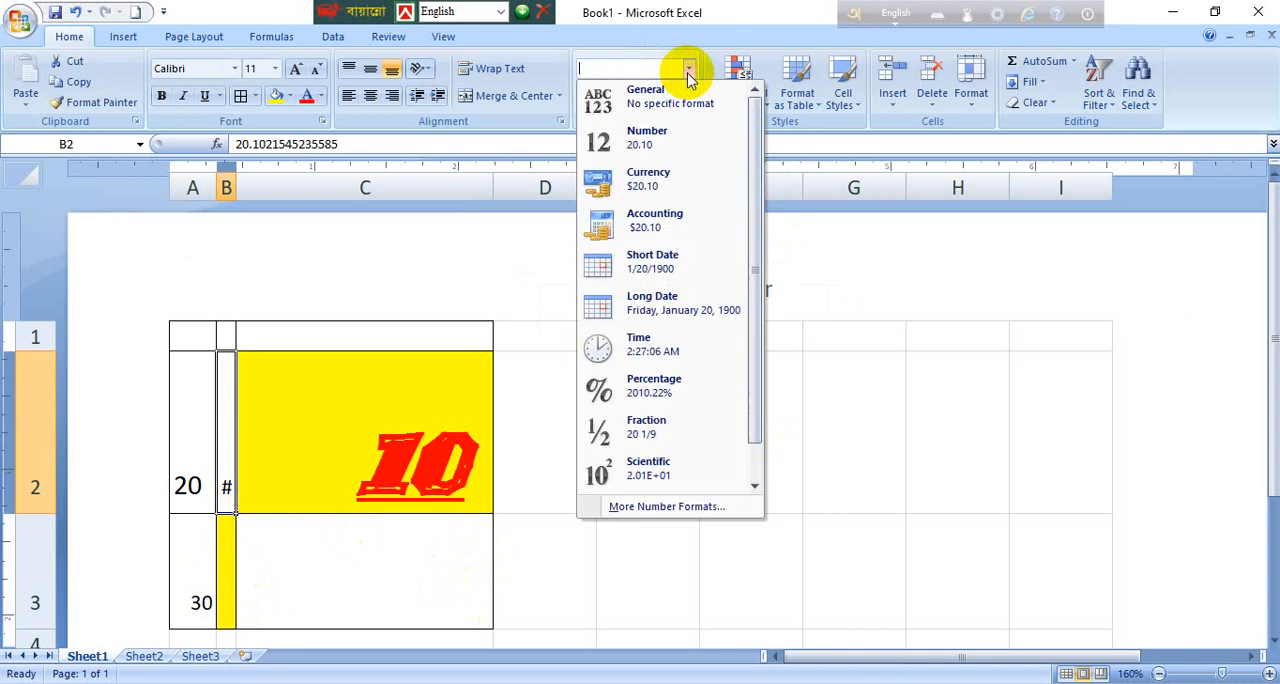
left_click(684, 98)
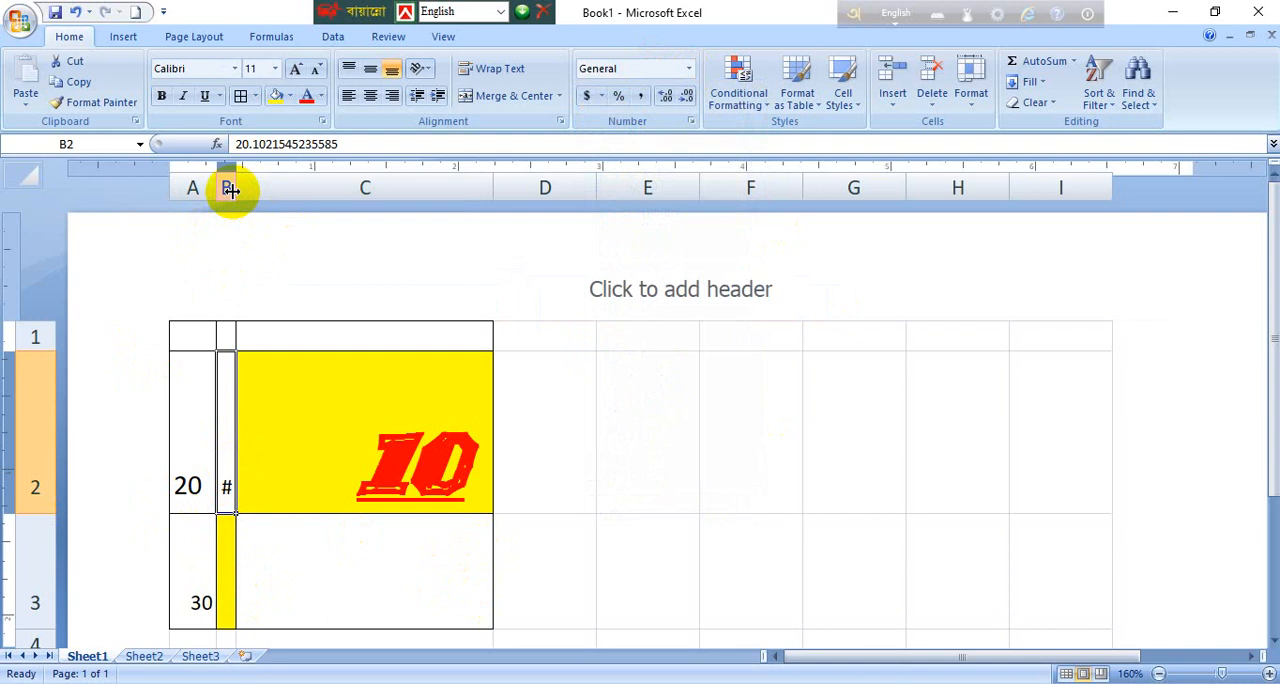
left_click_drag(230, 190, 441, 190)
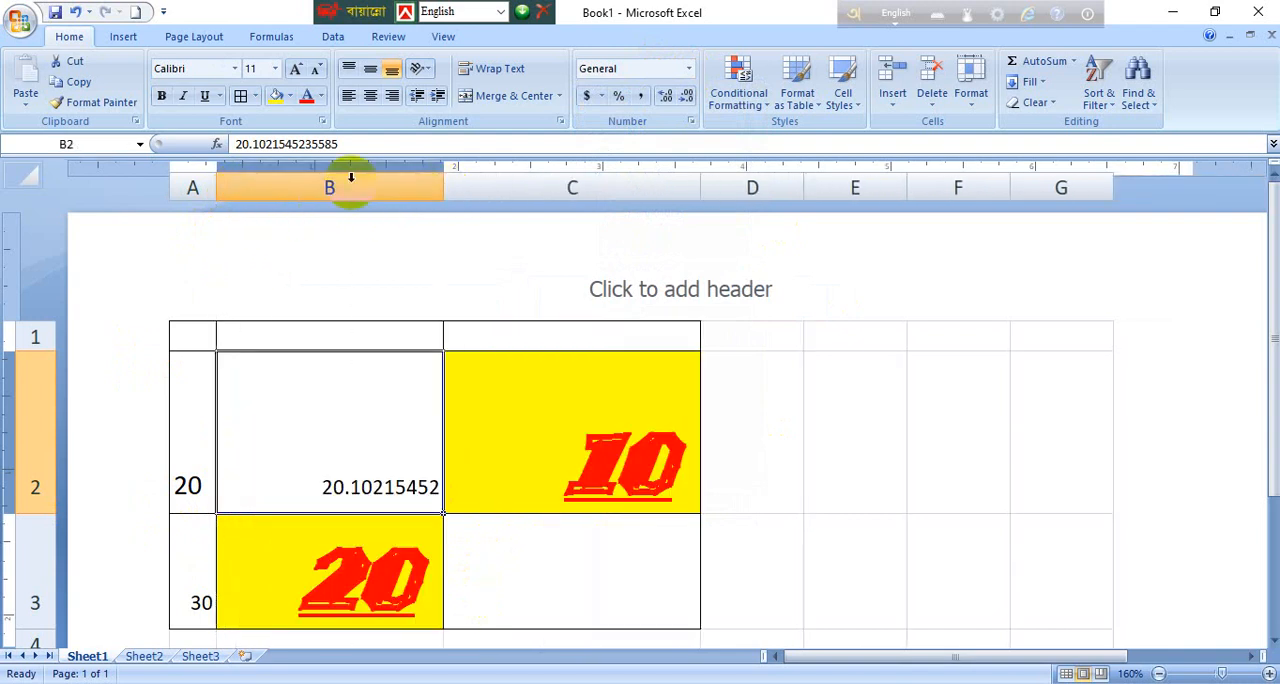
Step: Autofit the width of column B to its contents
double_click(440, 186)
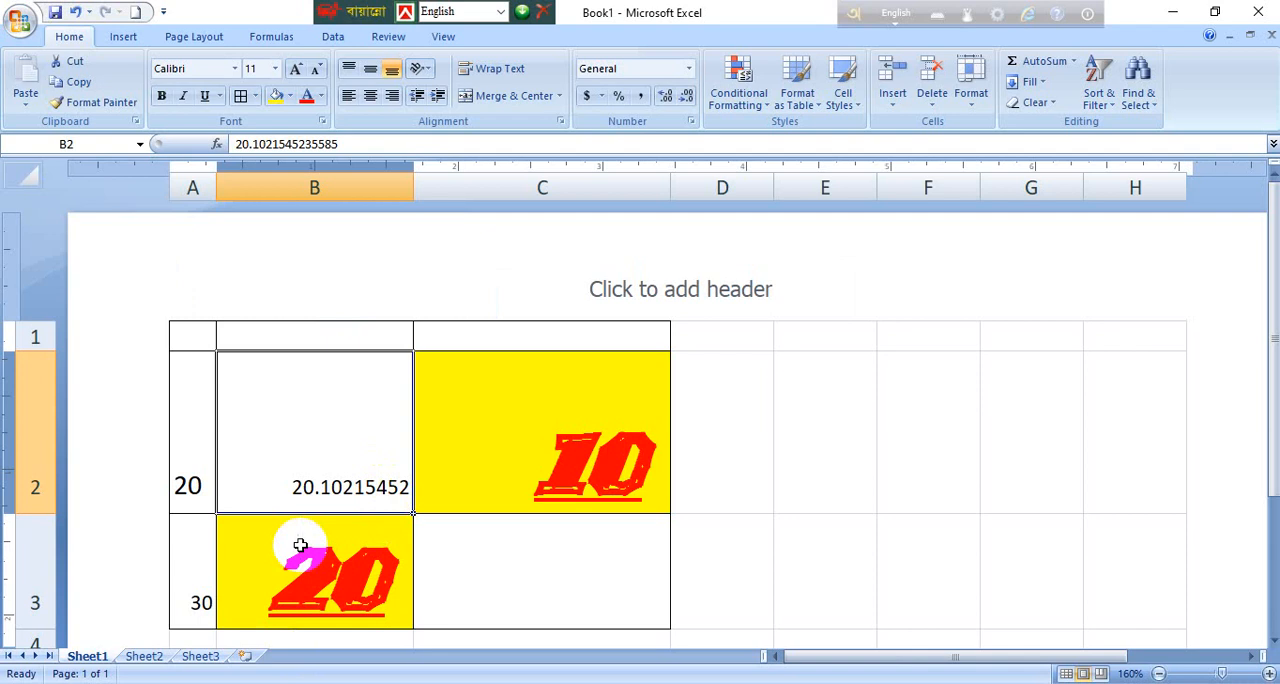
Step: Angle the text in cell B2 counterclockwise, and switch it to the Angle Clockwise orientation
left_click(431, 74)
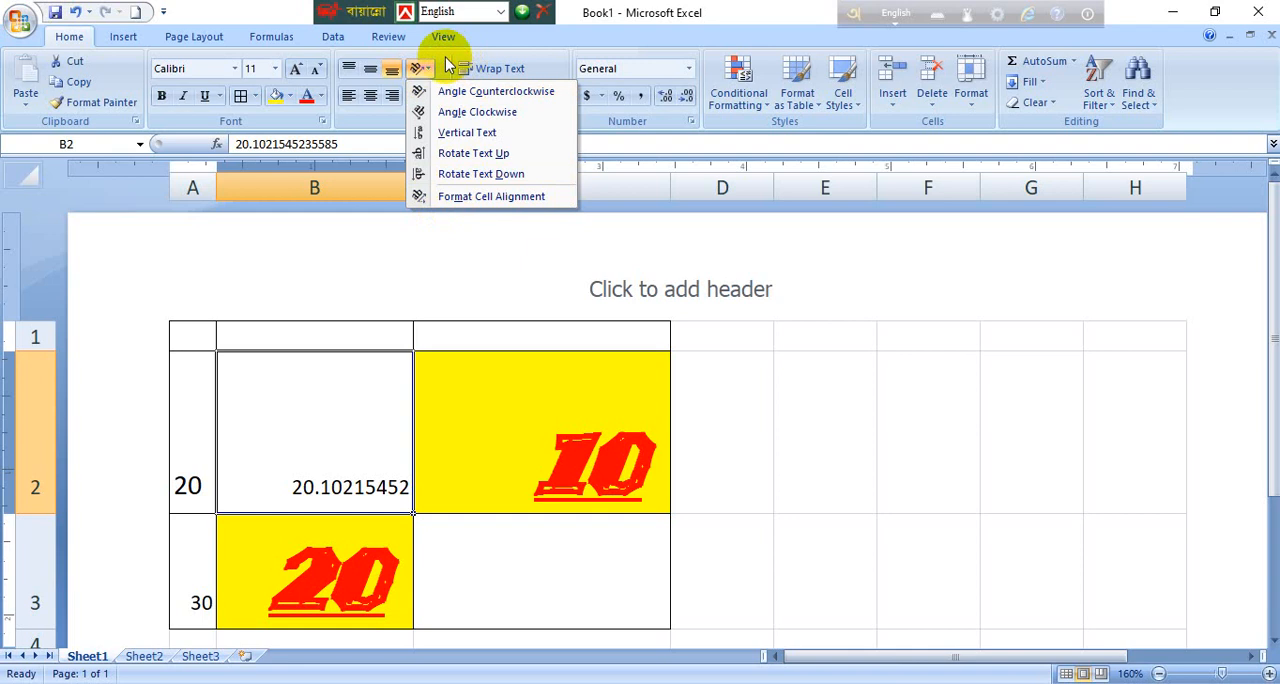
left_click(424, 70)
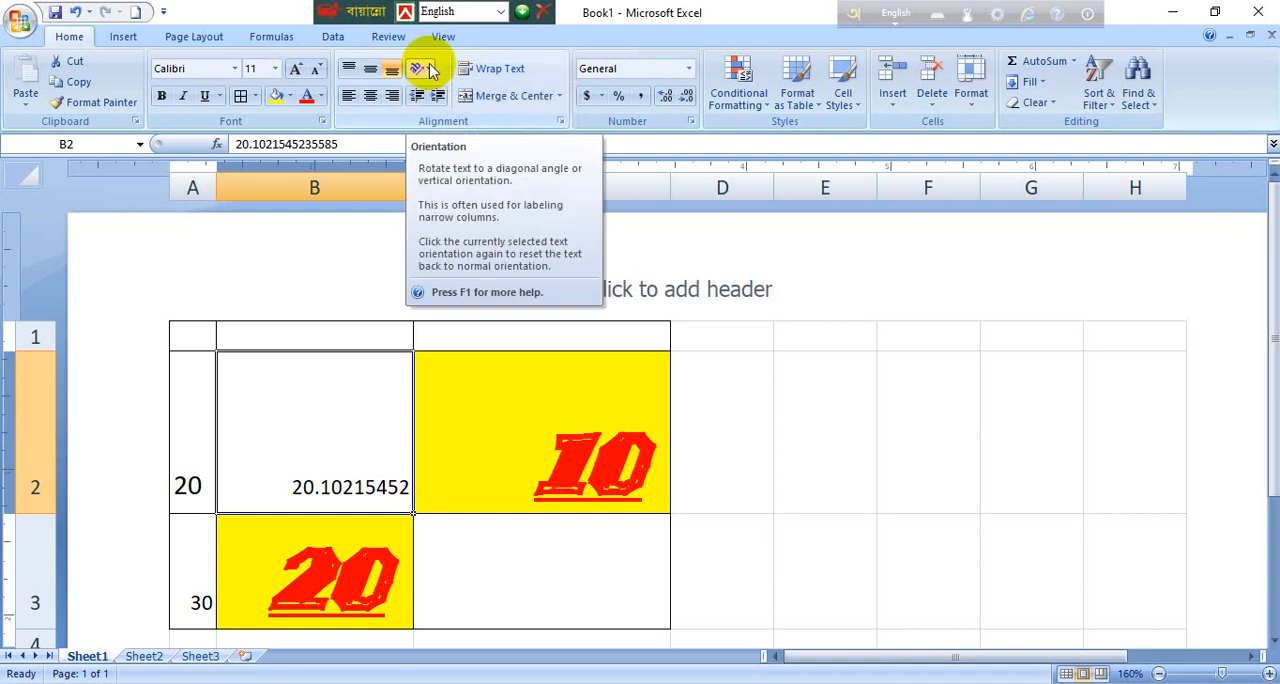
left_click(428, 70)
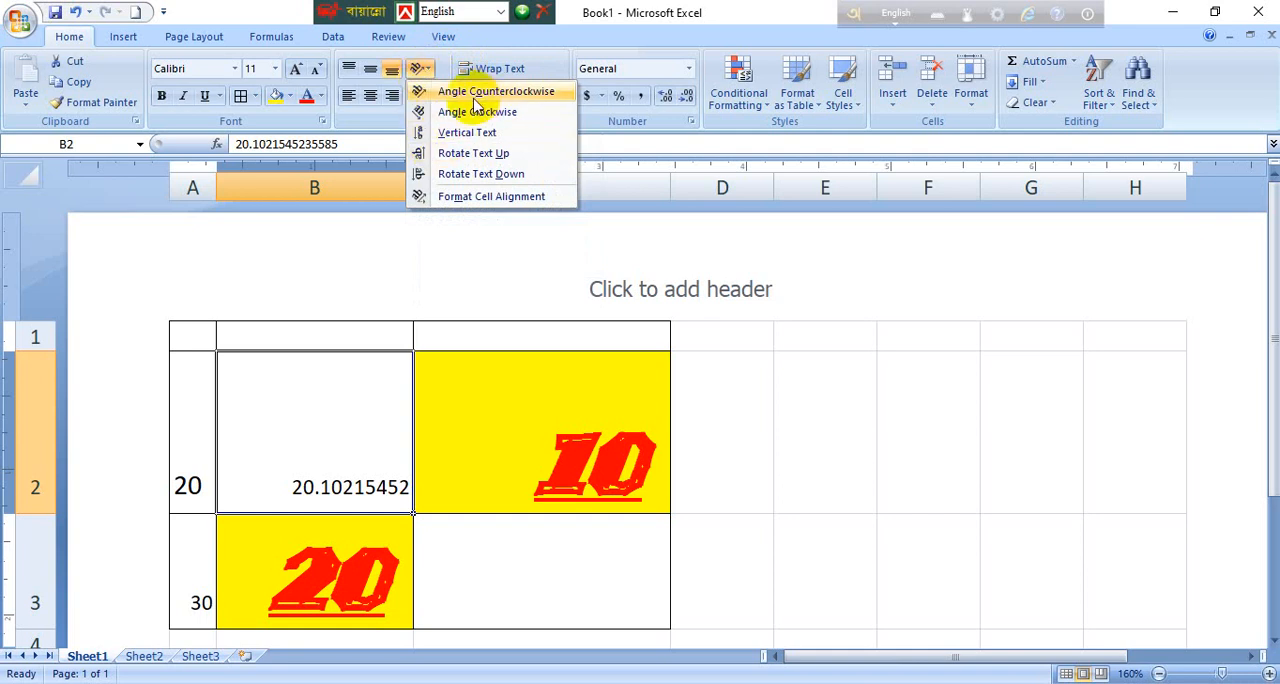
left_click(440, 93)
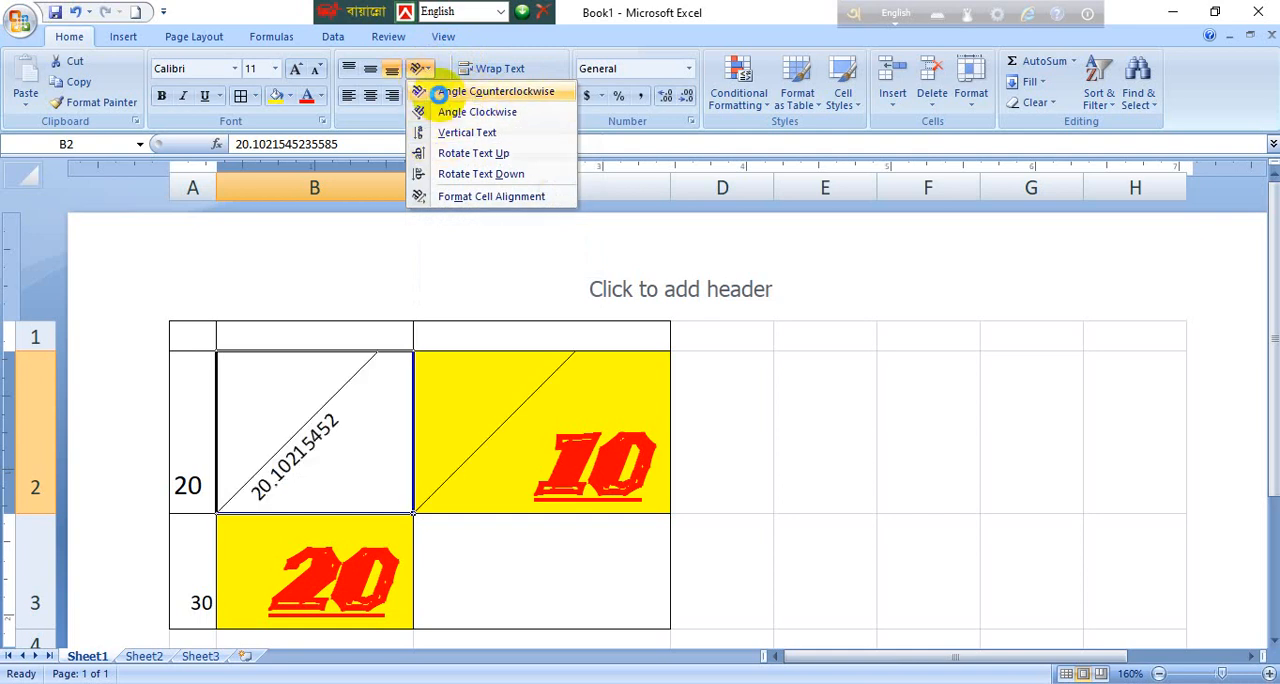
left_click(428, 72)
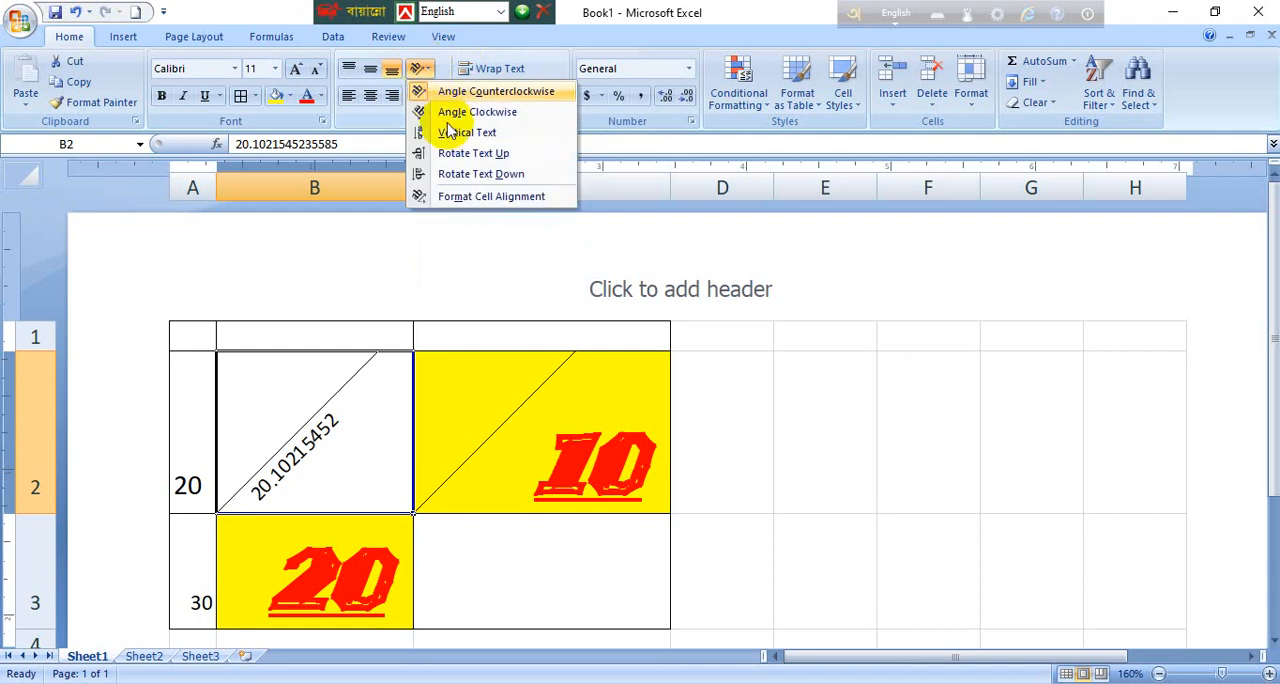
left_click(449, 112)
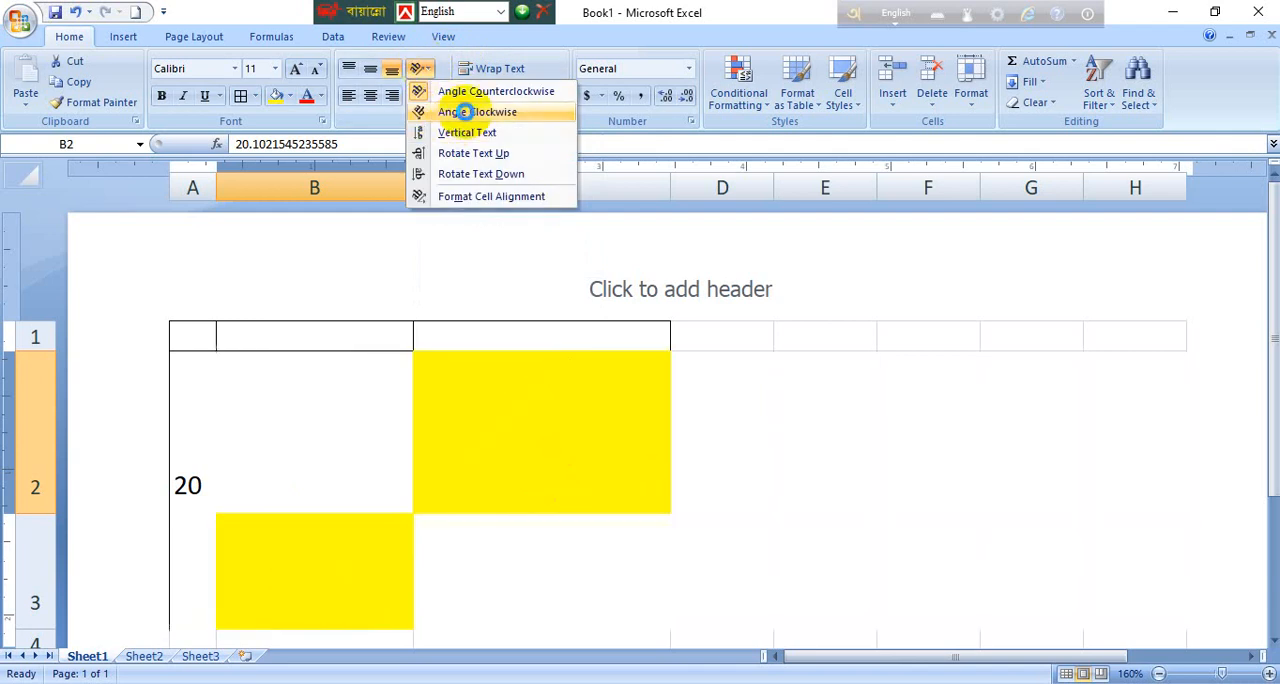
Step: Stack the digits in B2 with the Vertical Text orientation, and switch it to Rotate Text Up
left_click(420, 68)
left_click(447, 130)
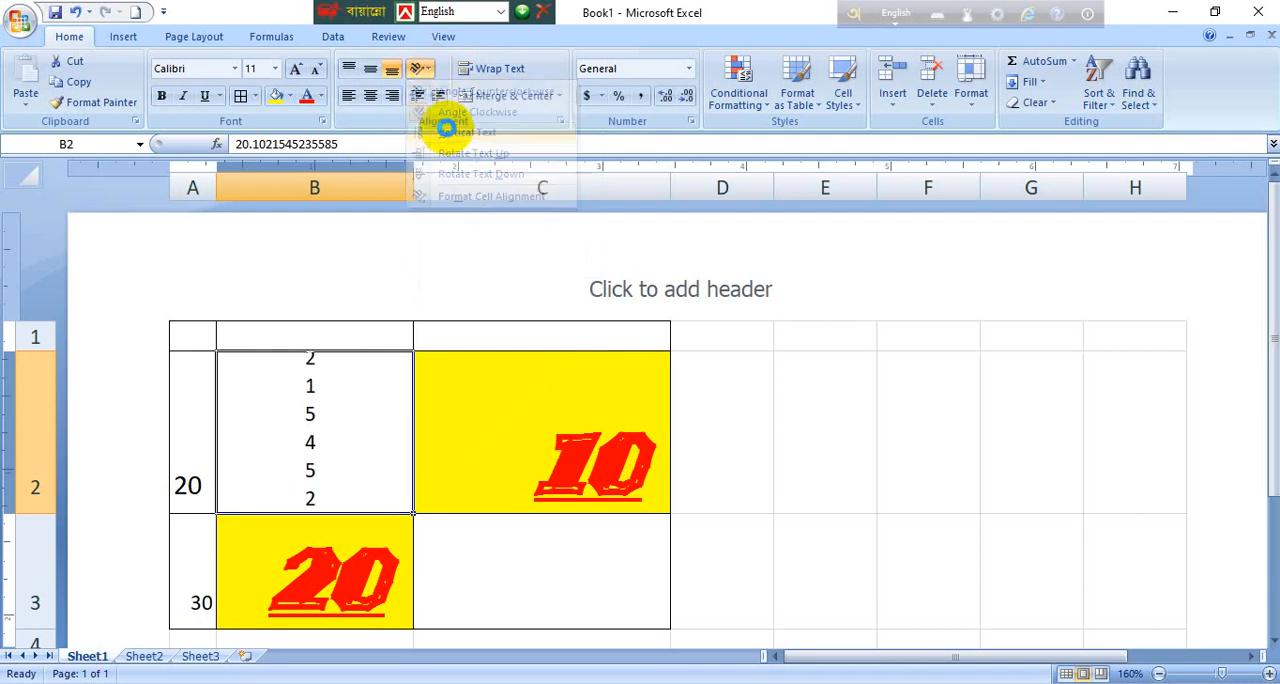
left_click(420, 68)
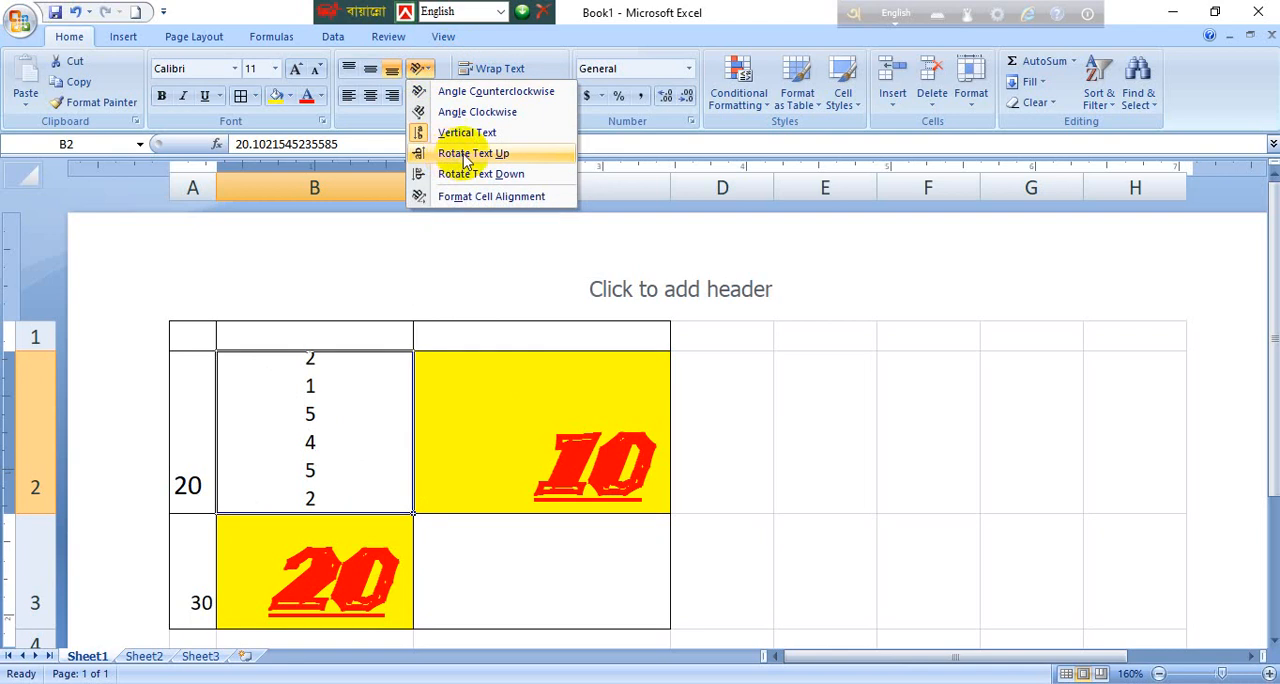
left_click(553, 155)
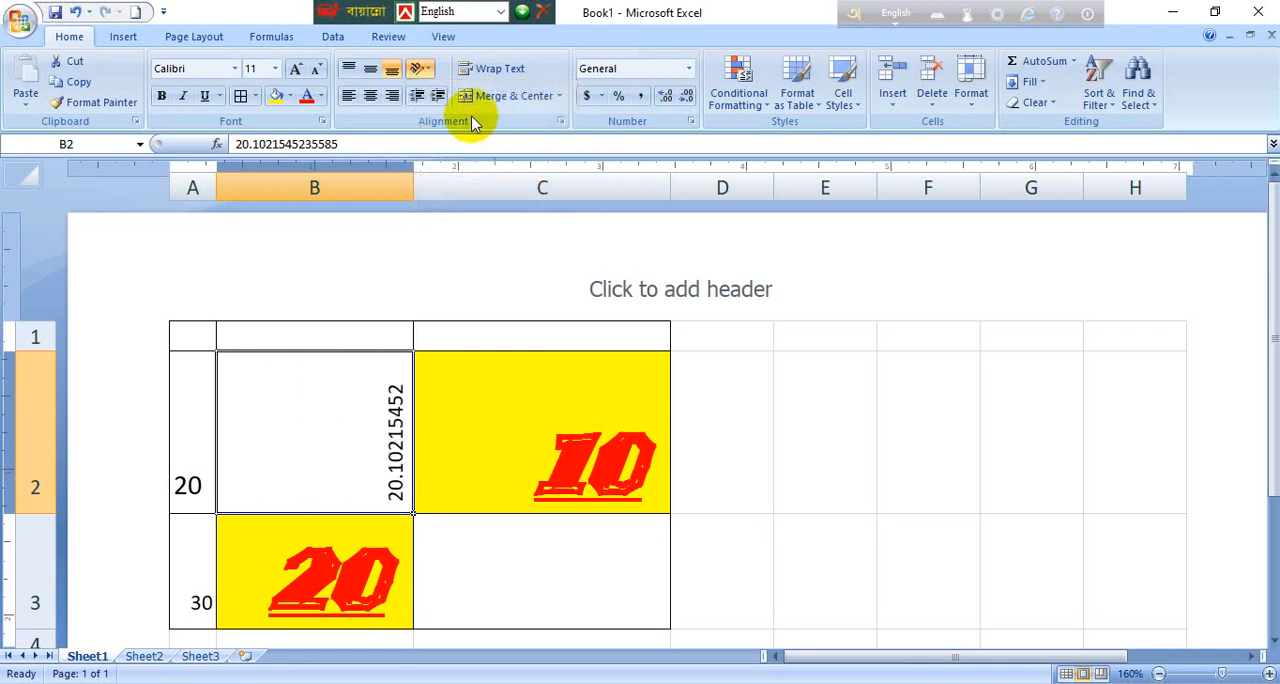
Step: Rotate the text in B2 down, and reset its orientation to 0 degrees in the cell alignment settings
left_click(418, 68)
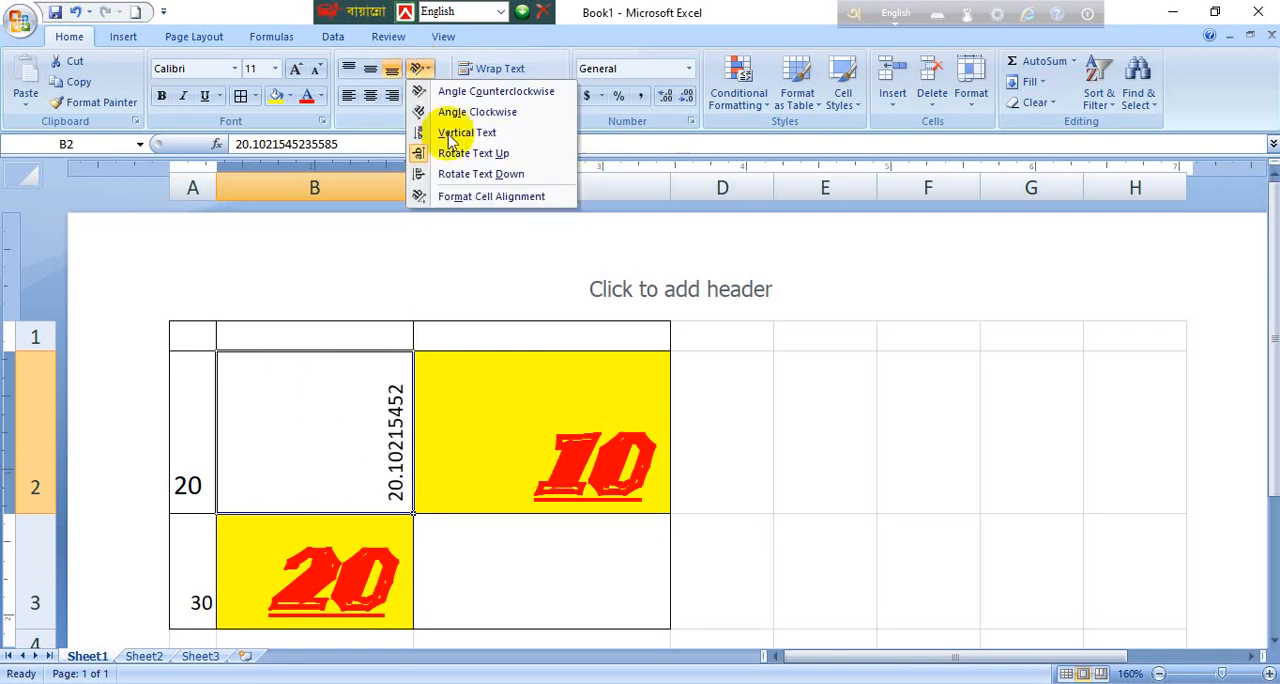
left_click(480, 176)
left_click(430, 68)
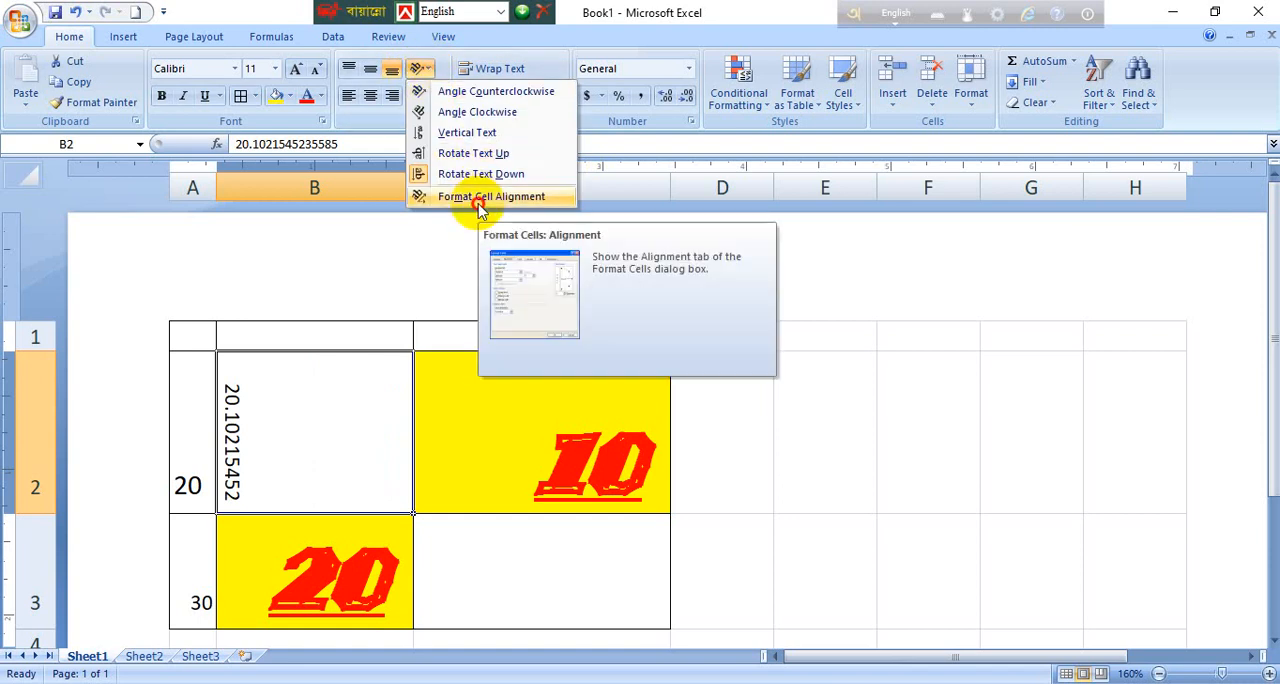
left_click(623, 340)
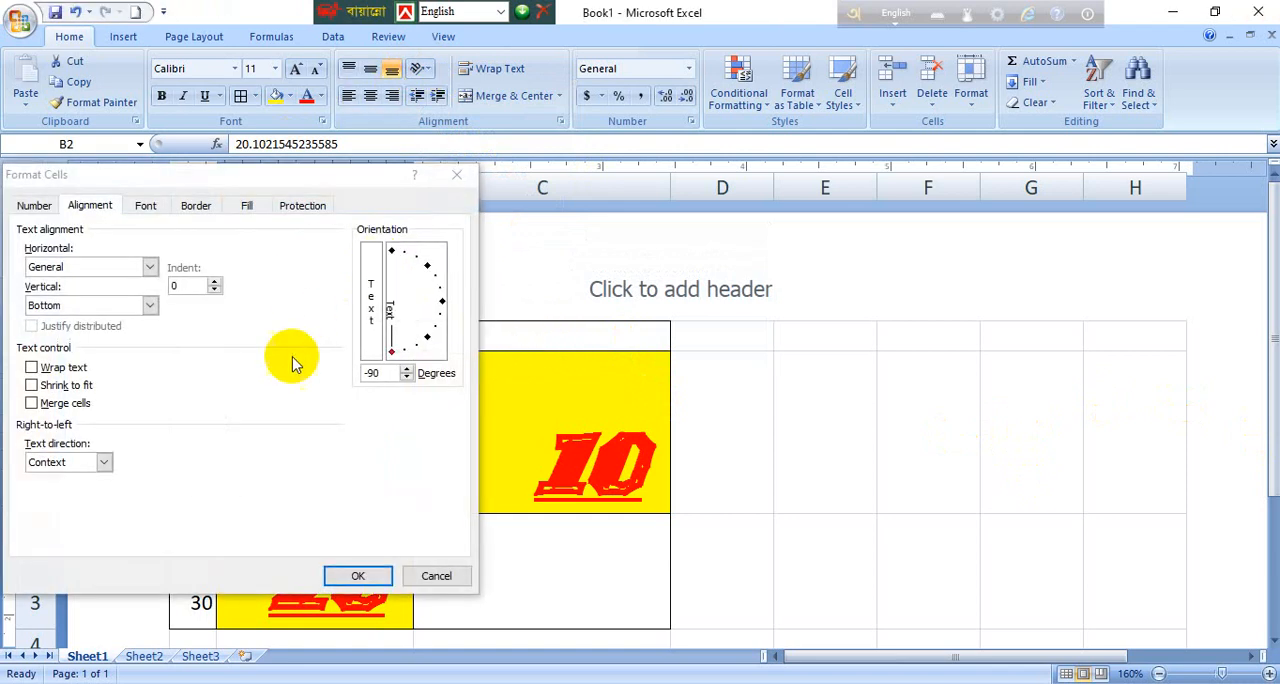
left_click(379, 376)
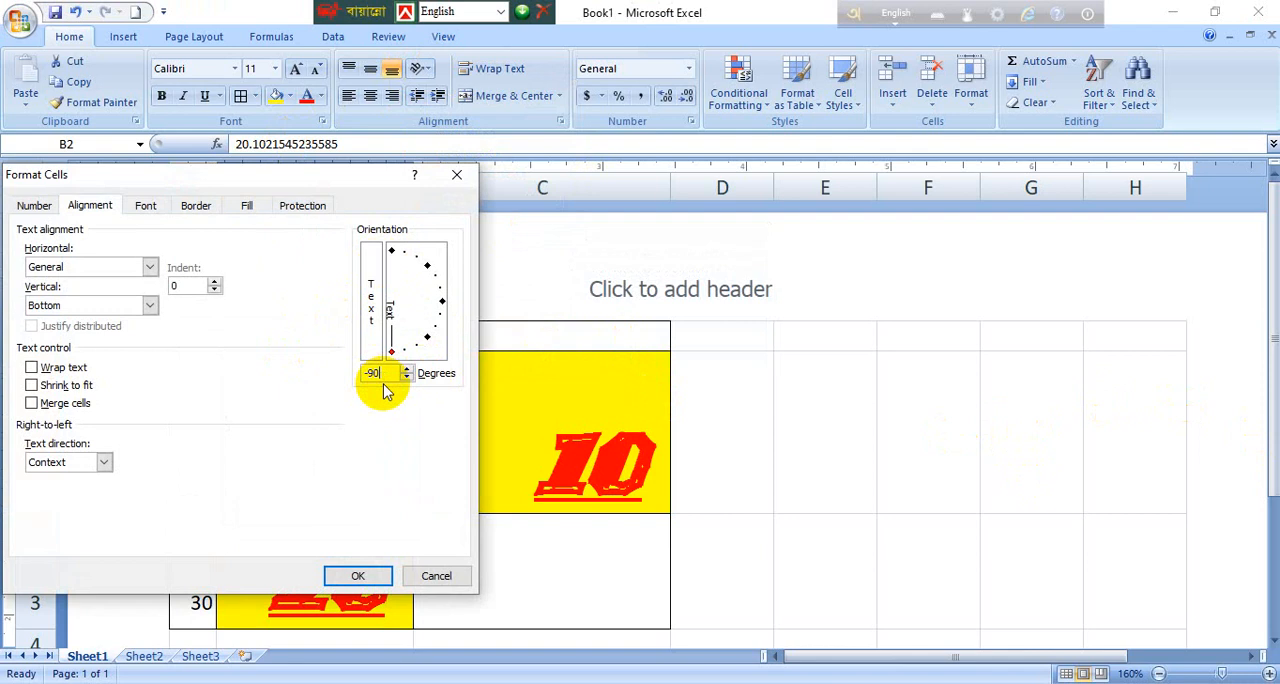
left_click_drag(382, 373, 343, 368)
type("0")
key("Return")
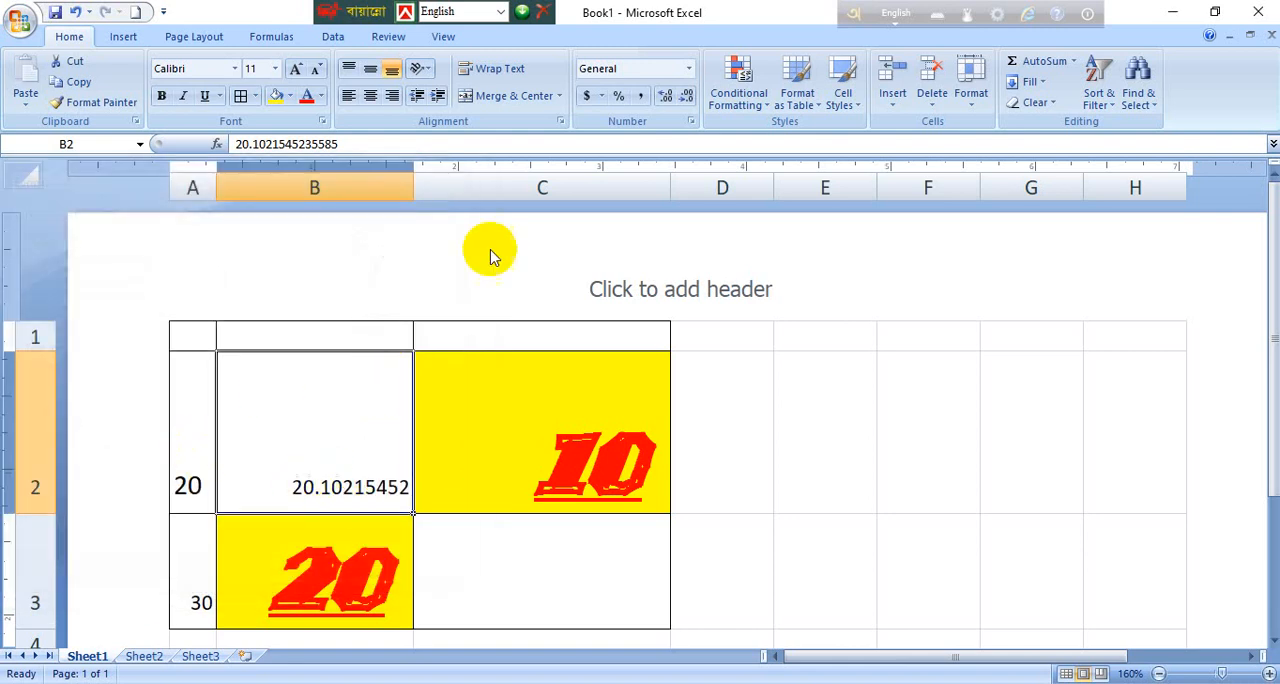
Step: Turn text wrapping on and off twice for cell B2 to compare how its number sits
left_click(429, 69)
left_click(429, 69)
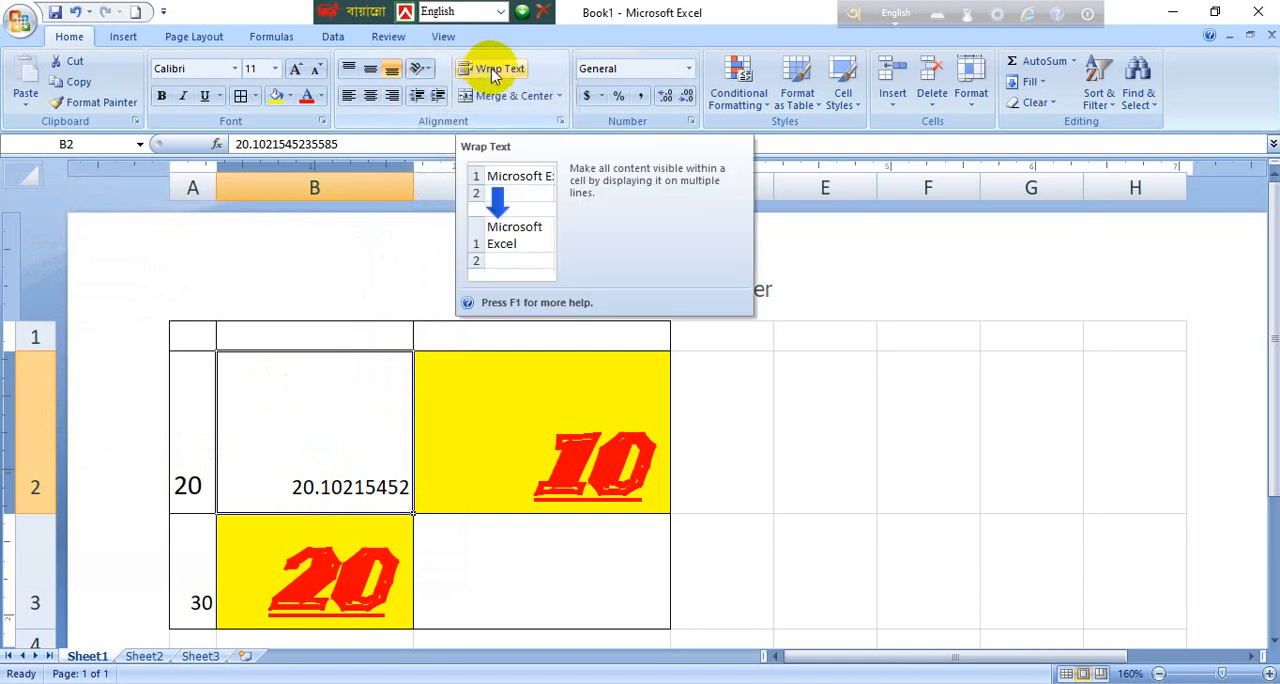
left_click(492, 72)
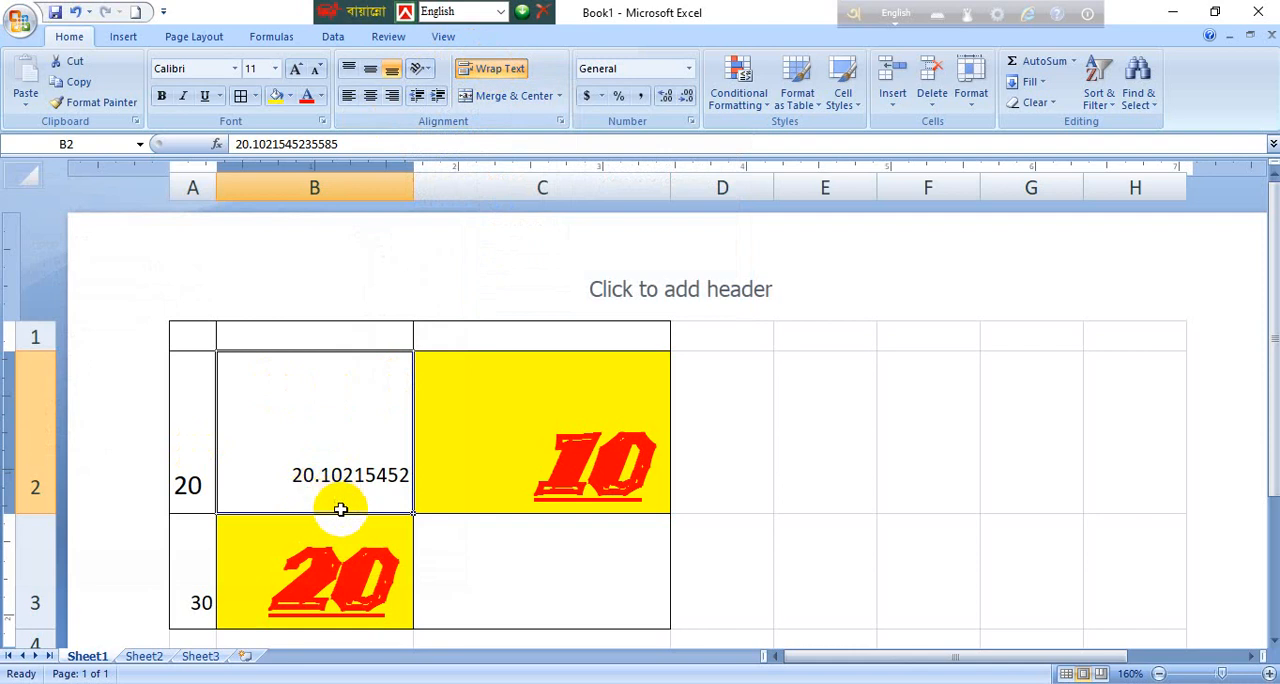
left_click(490, 70)
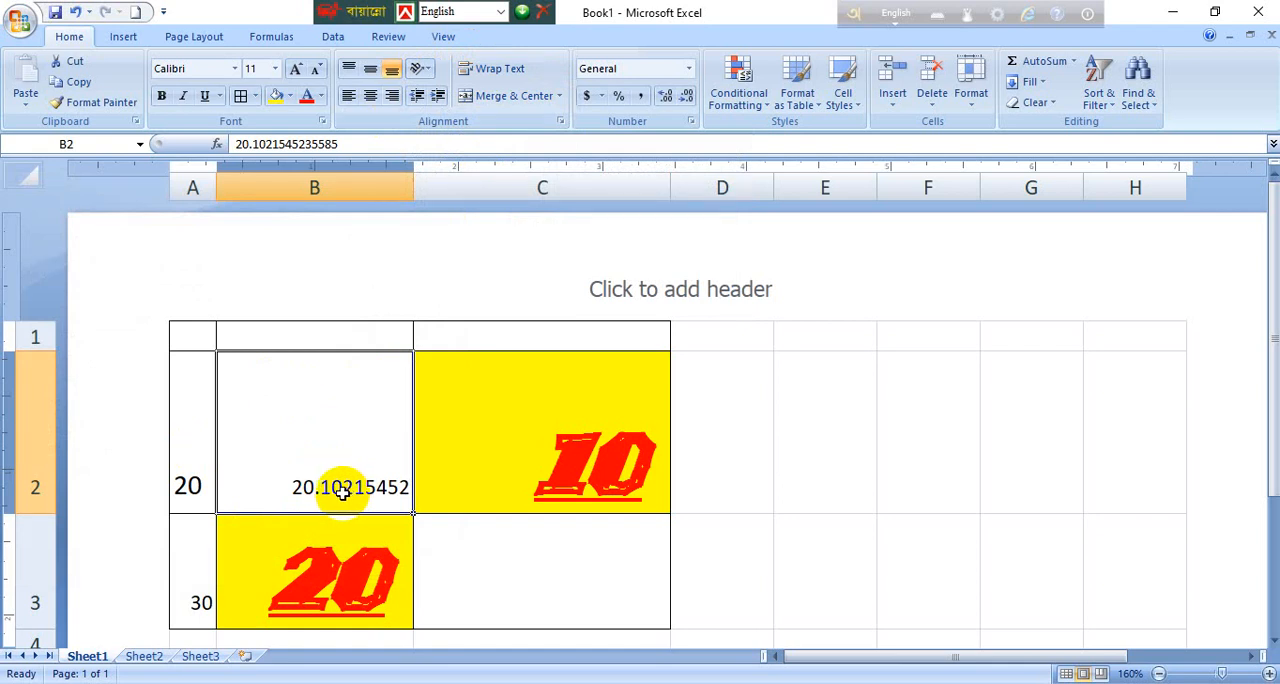
left_click(512, 70)
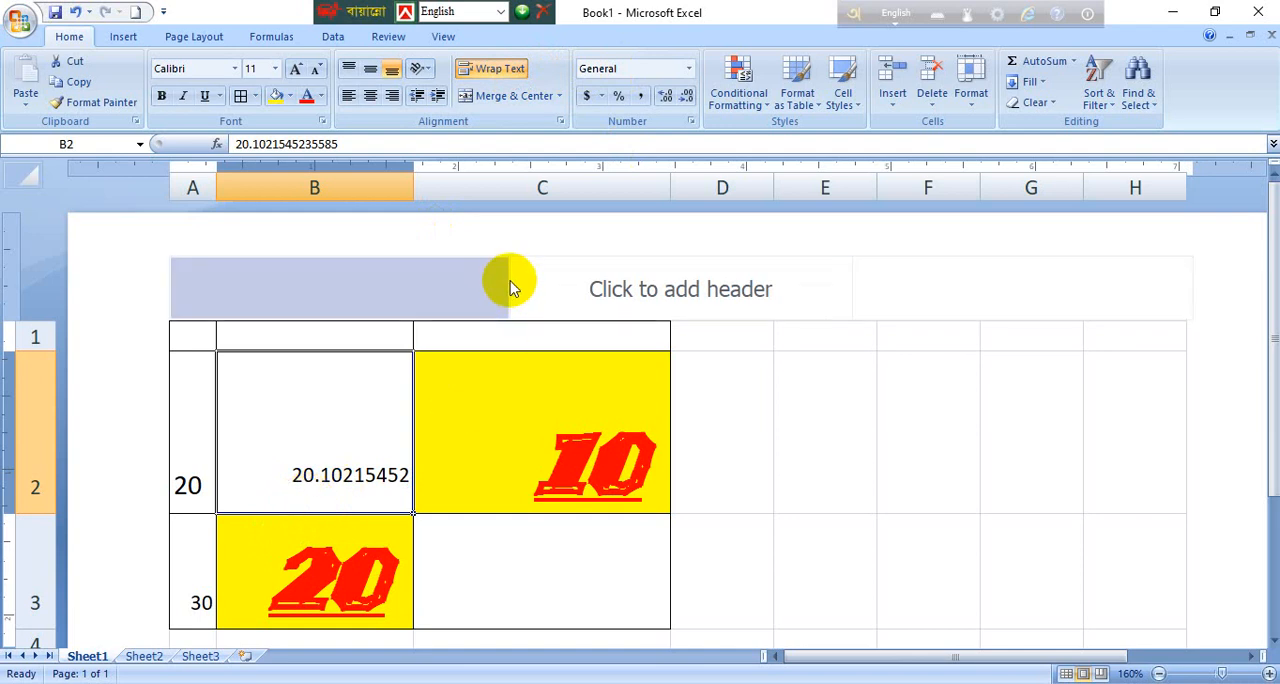
left_click(488, 68)
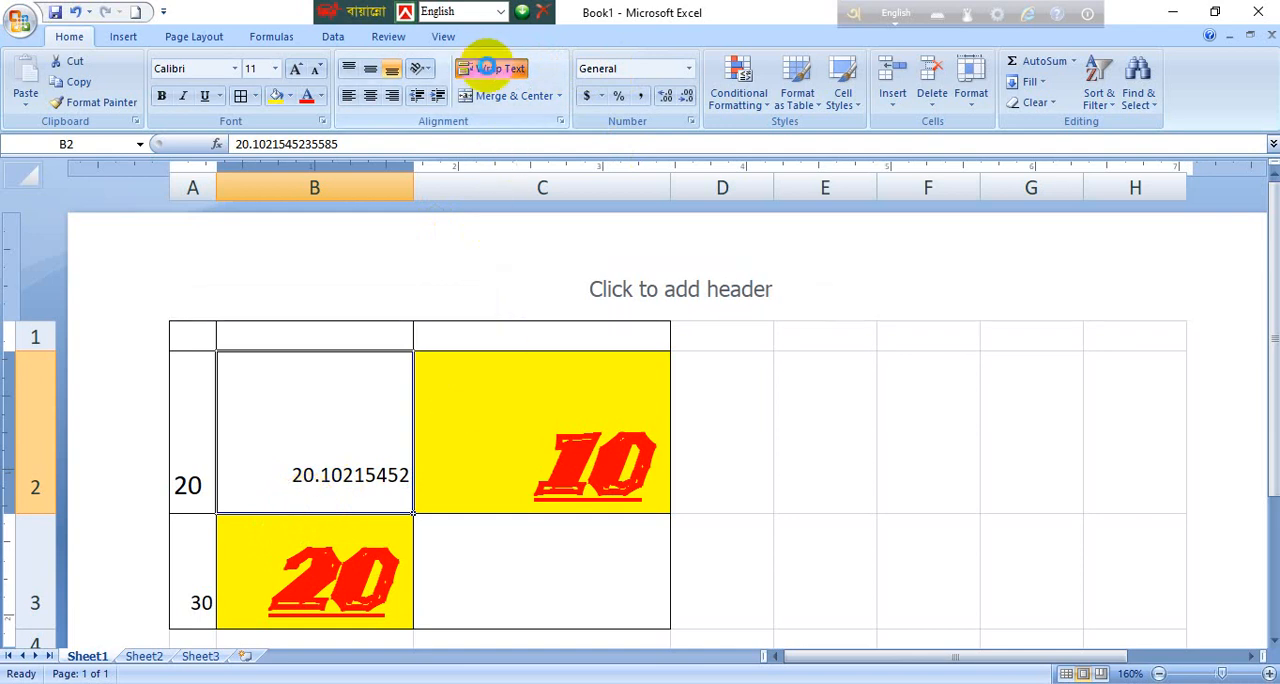
Step: Center the number in B2 horizontally and vertically, and shrink row 2 to about a quarter of its height
left_click(370, 68)
left_click(370, 96)
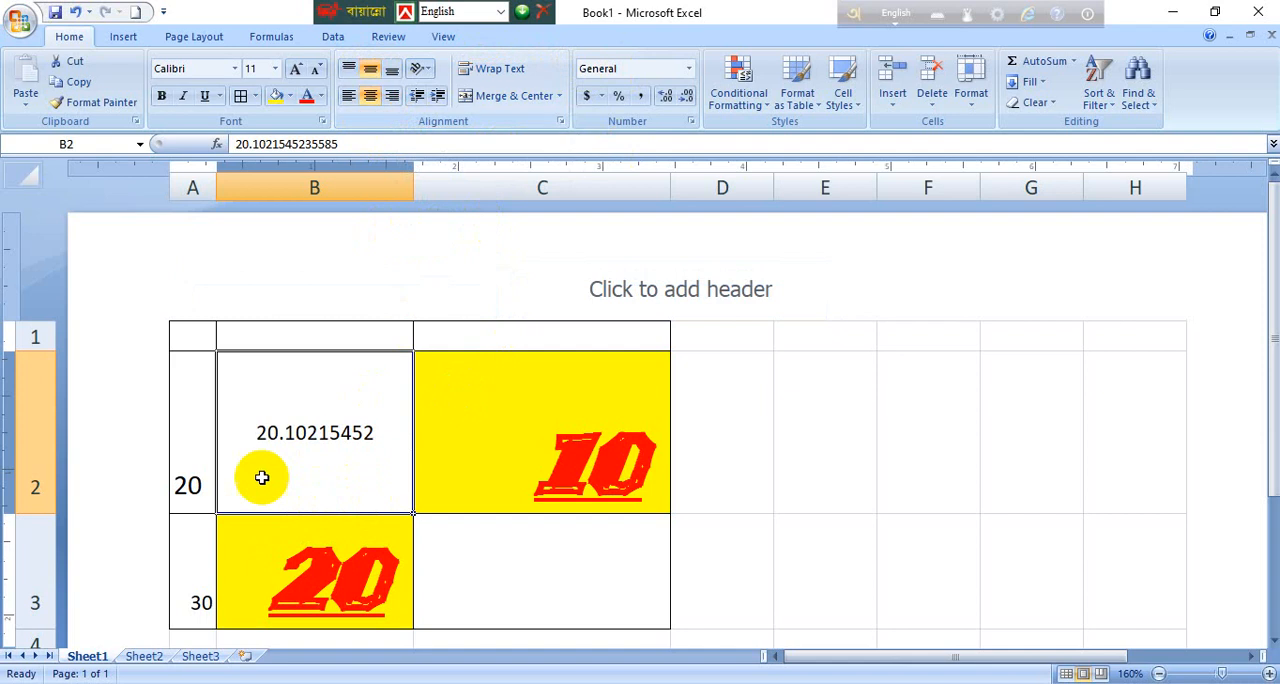
left_click_drag(45, 513, 41, 392)
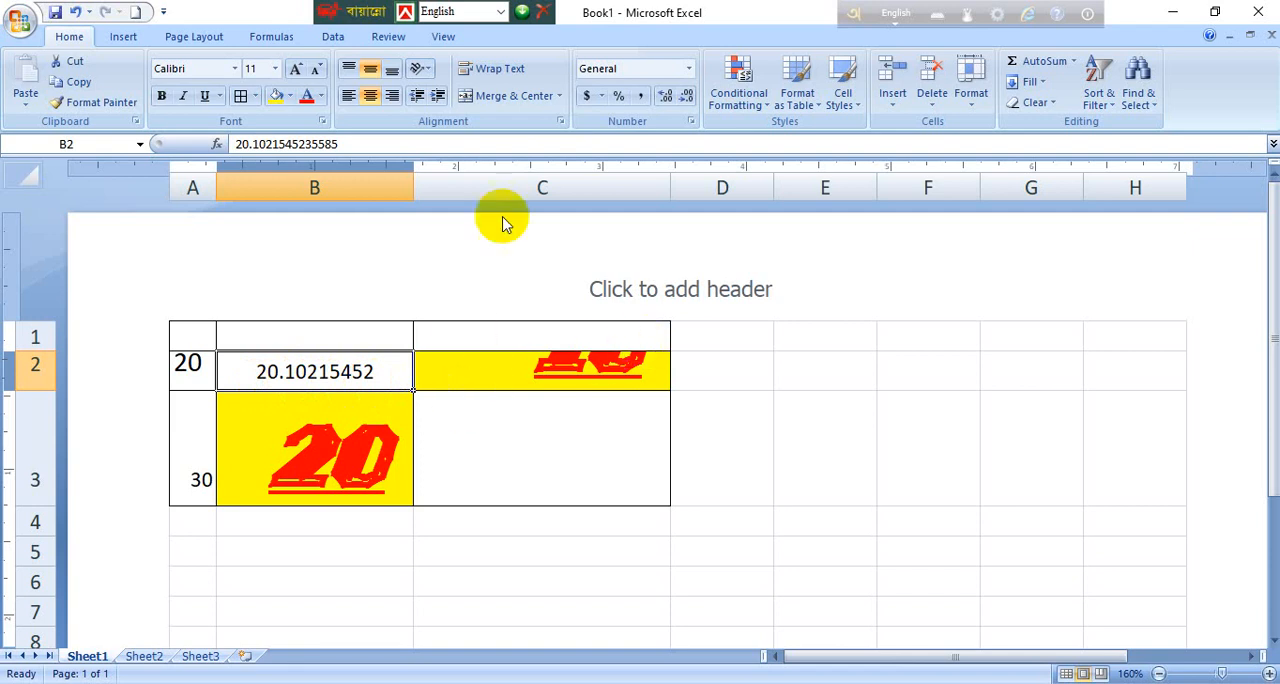
Step: Turn on text wrapping for cell B2 and for cell A2
left_click(497, 74)
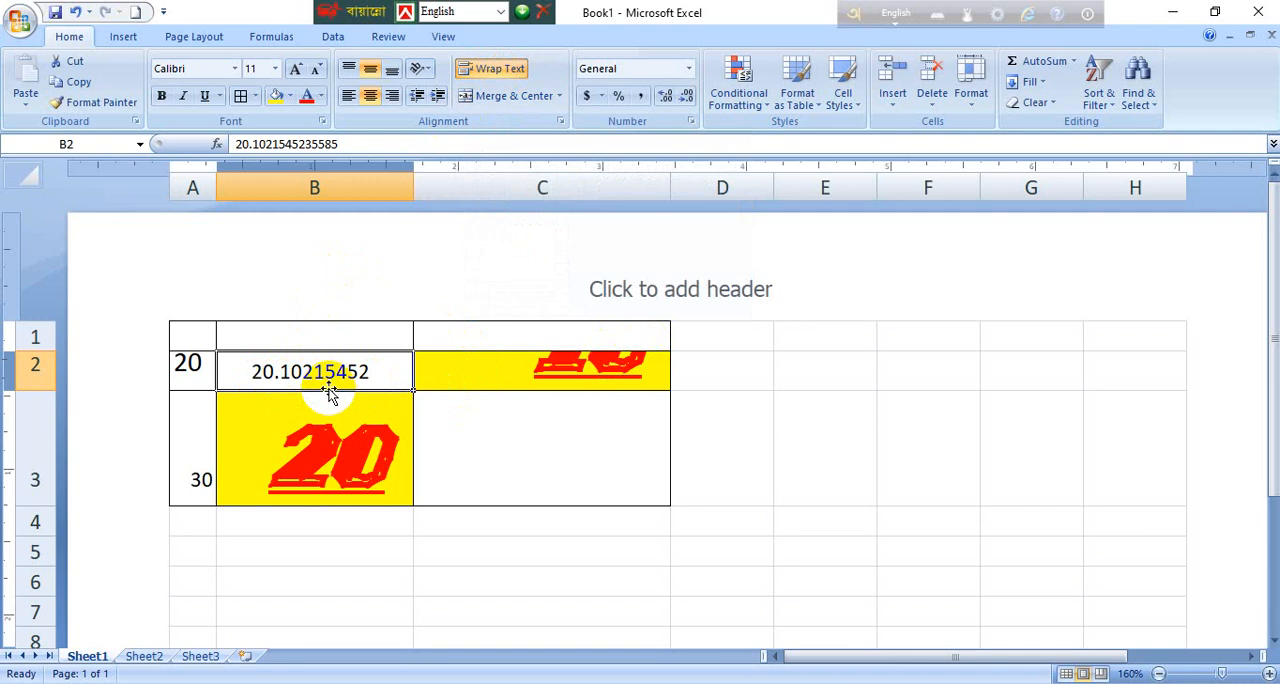
left_click(180, 372)
left_click(510, 68)
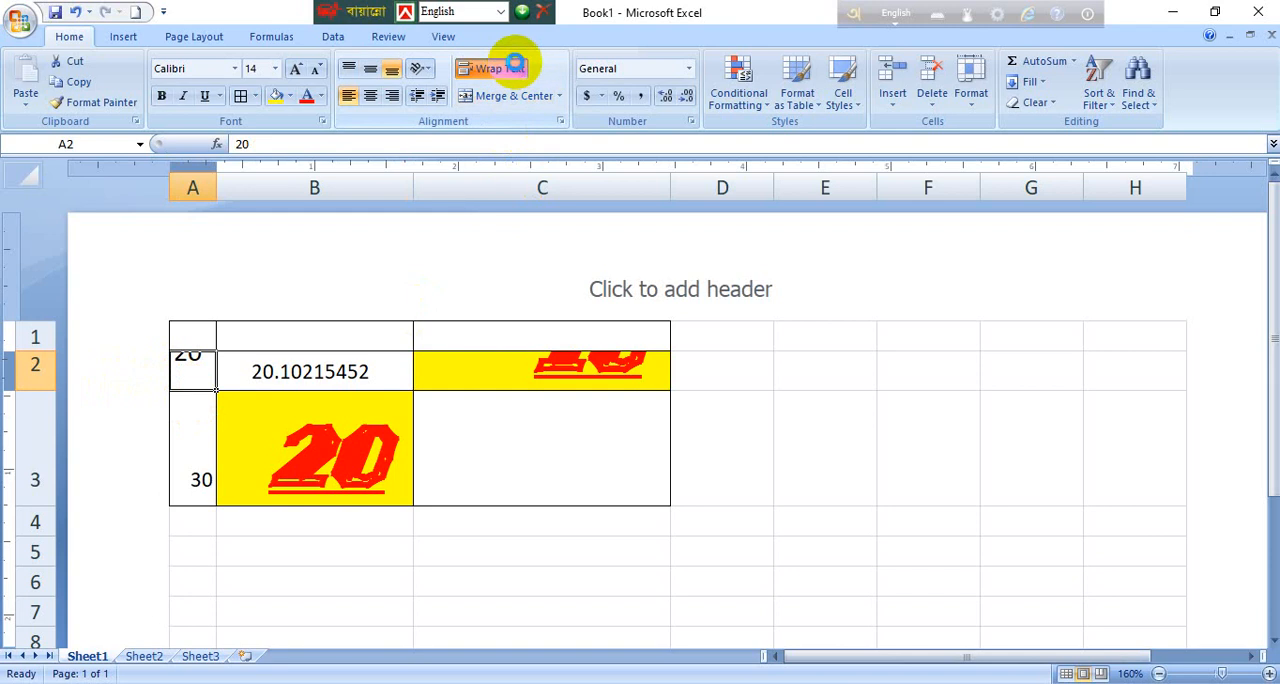
Step: Center the number in A2 horizontally and vertically, and turn off the cell's text wrapping
left_click(372, 95)
left_click(371, 69)
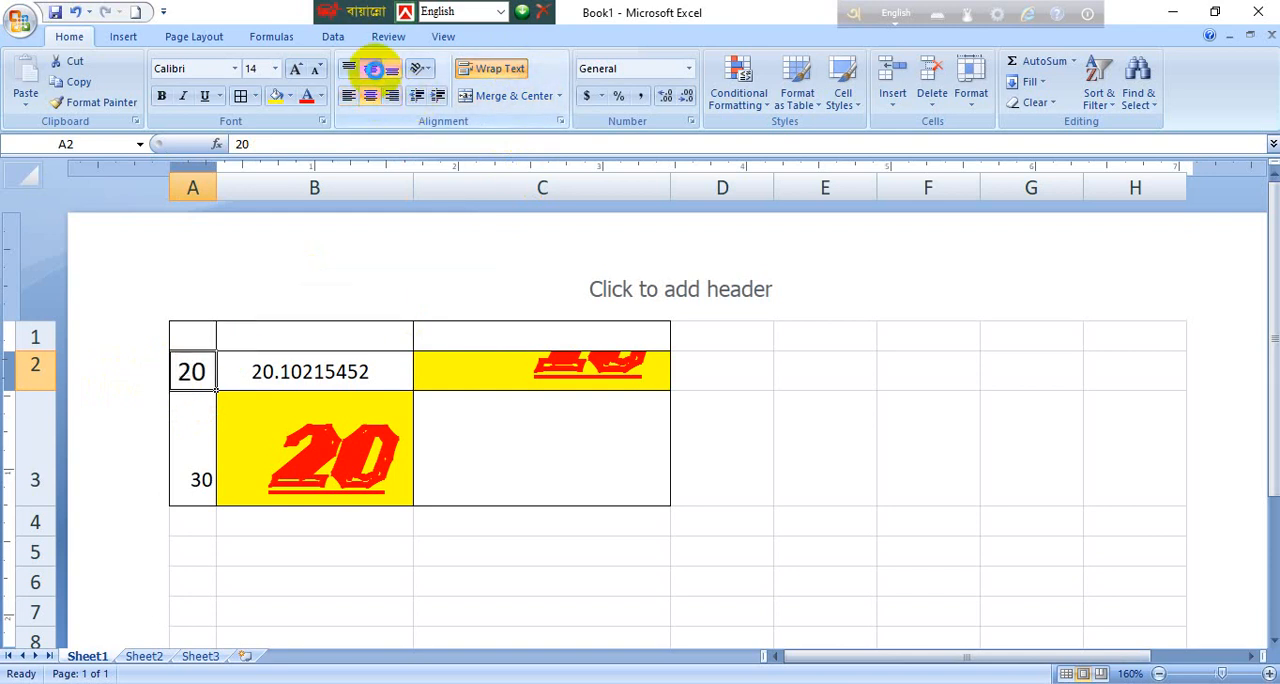
left_click(491, 79)
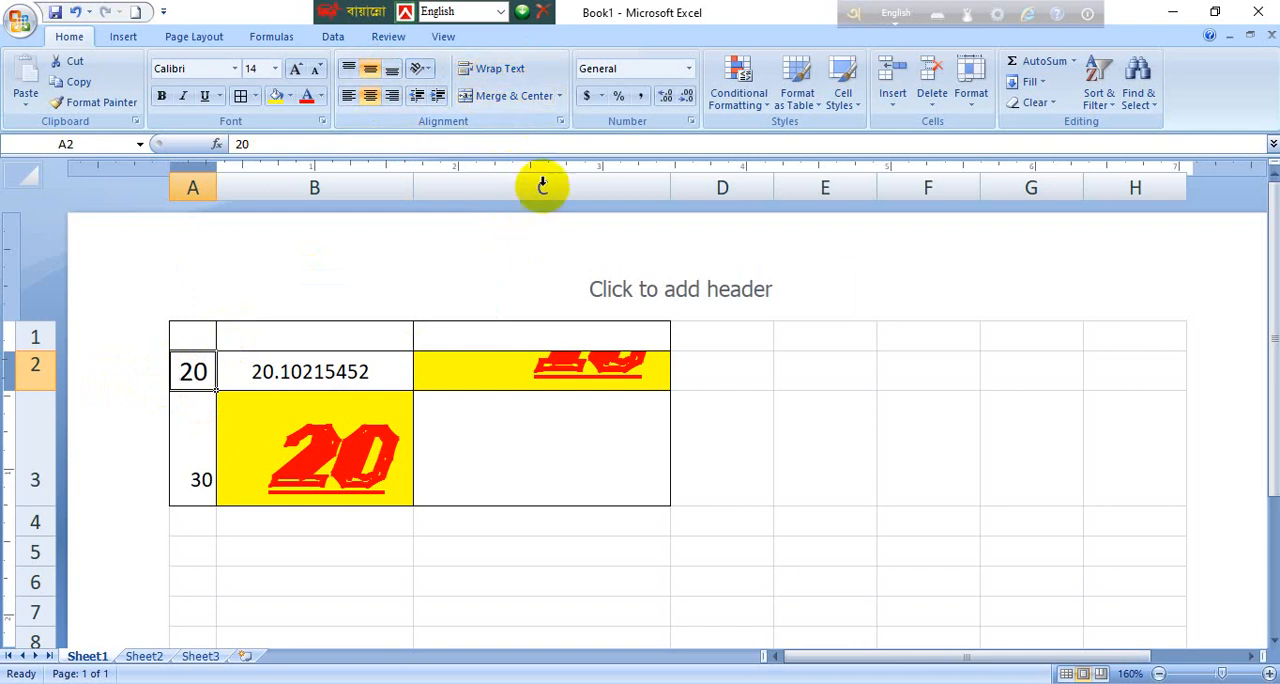
Step: Merge and center the cell block C3:F5, and do the same for cells D1:E1
left_click(533, 482)
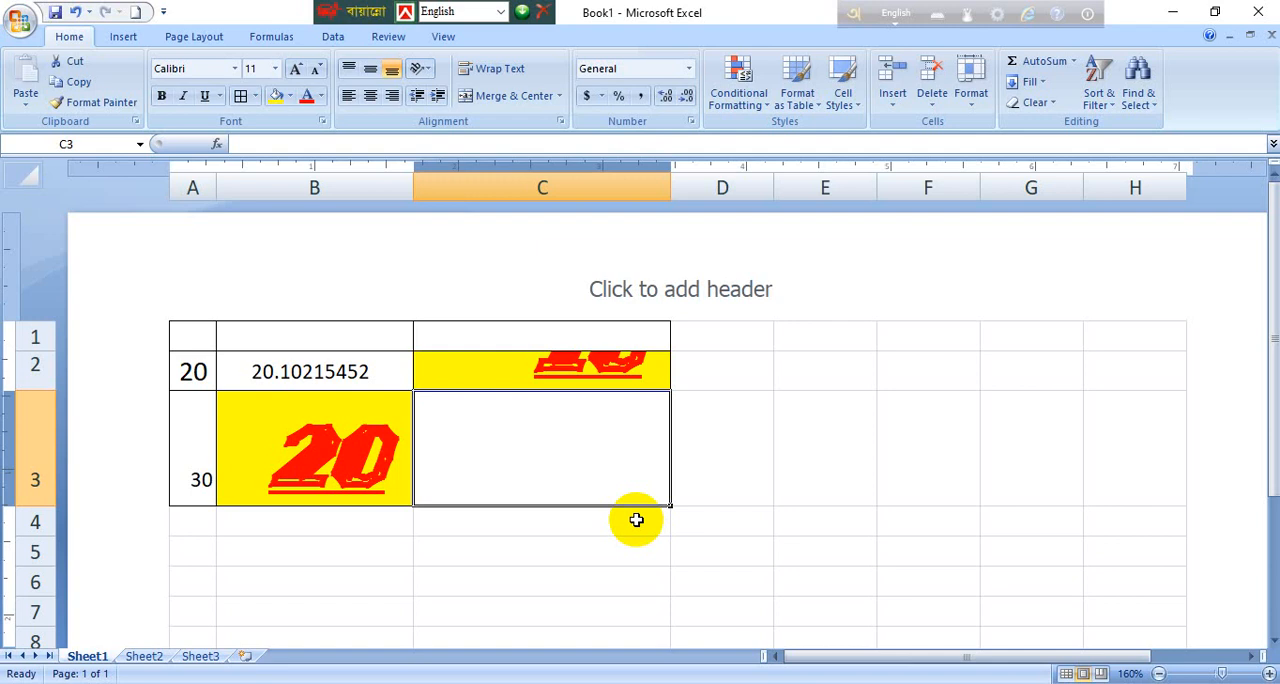
left_click(517, 96)
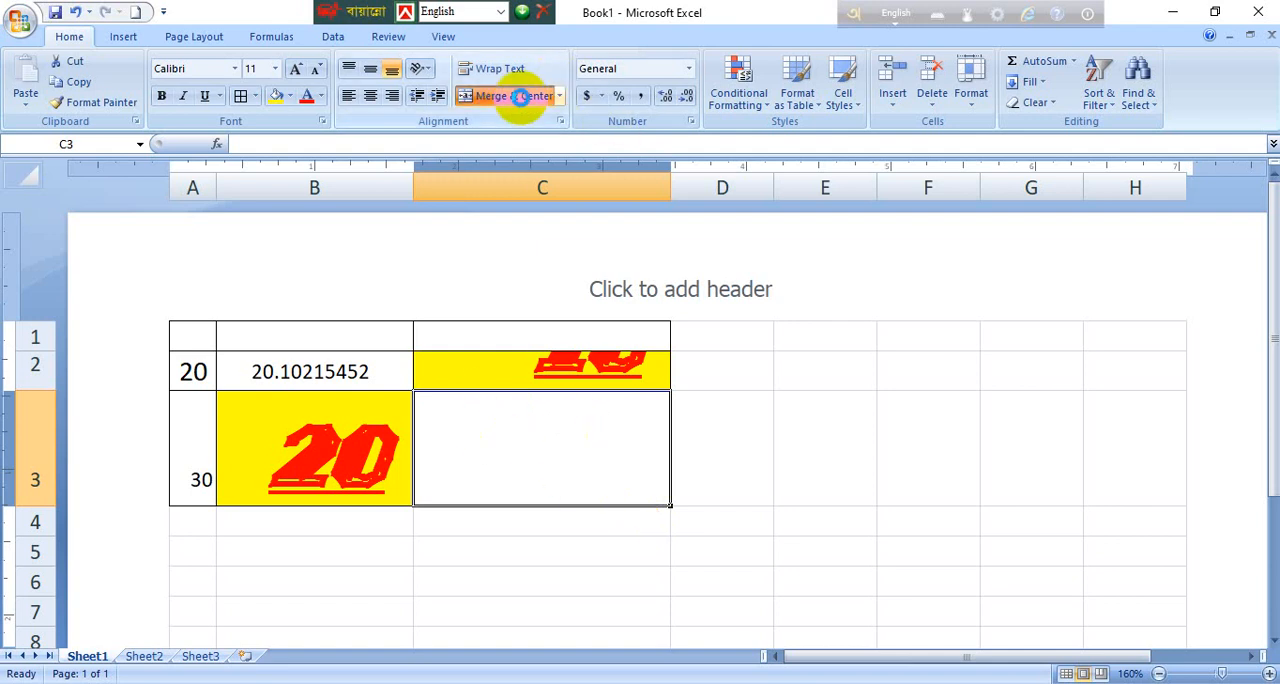
left_click_drag(611, 472, 921, 556)
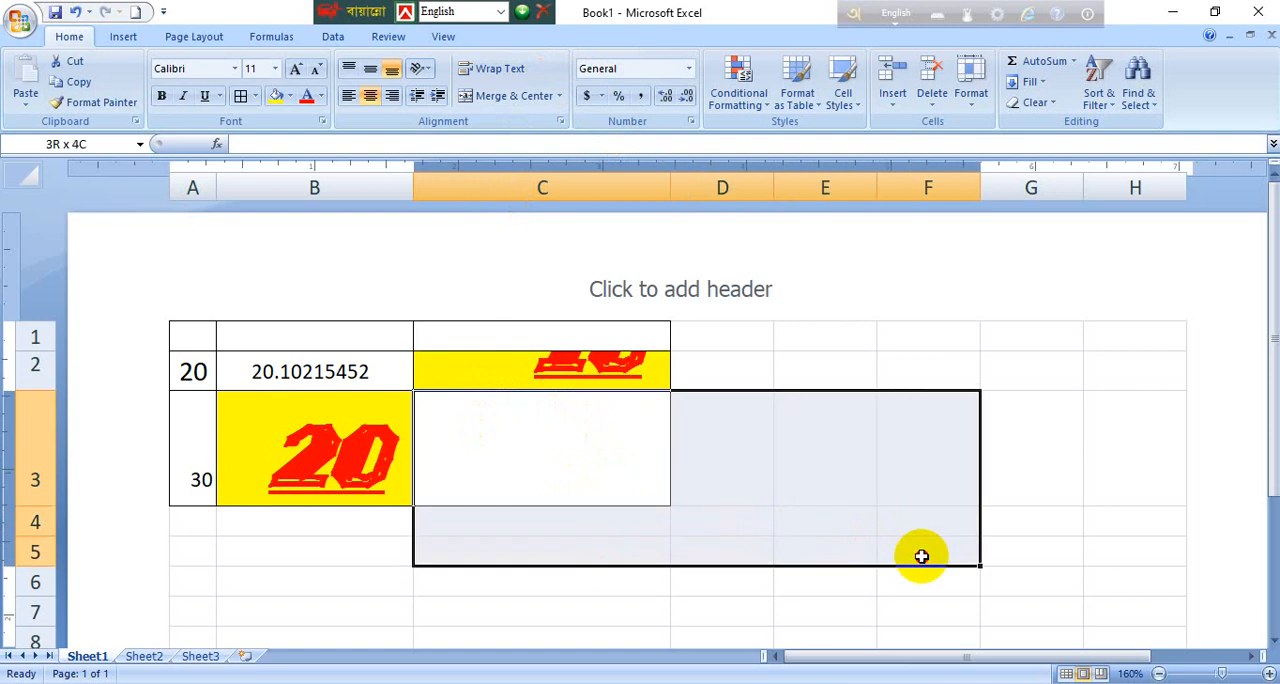
left_click(497, 96)
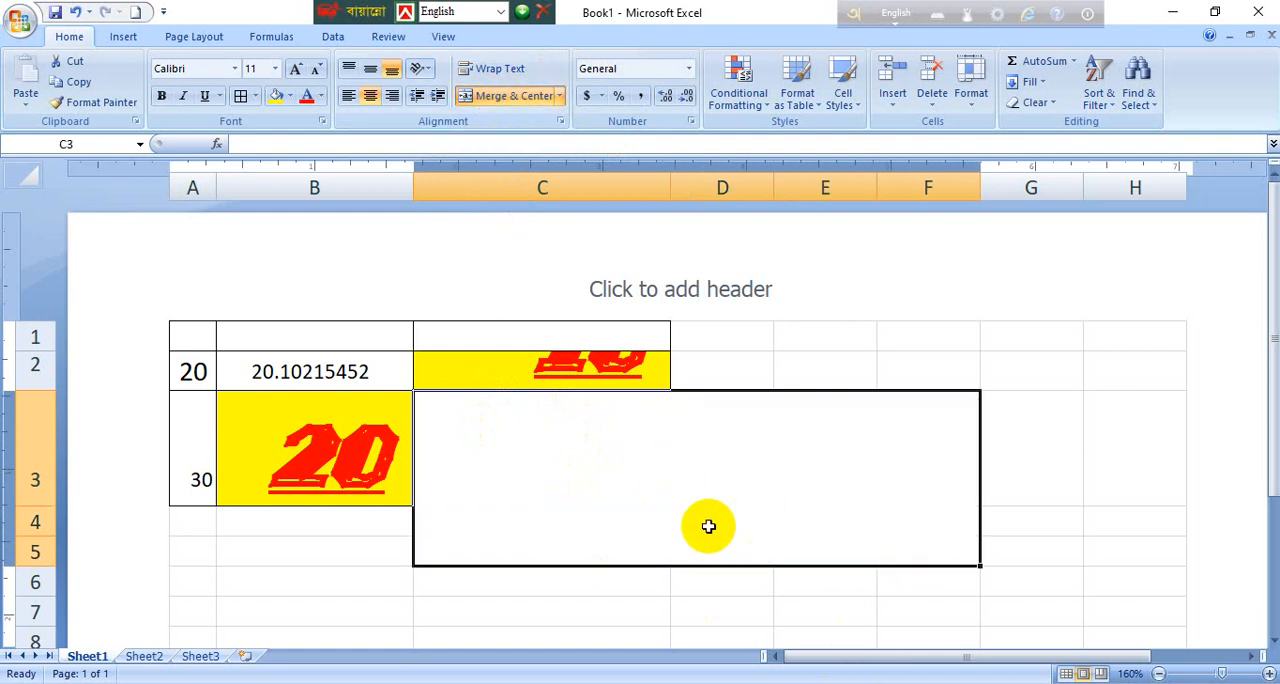
left_click_drag(734, 332, 831, 334)
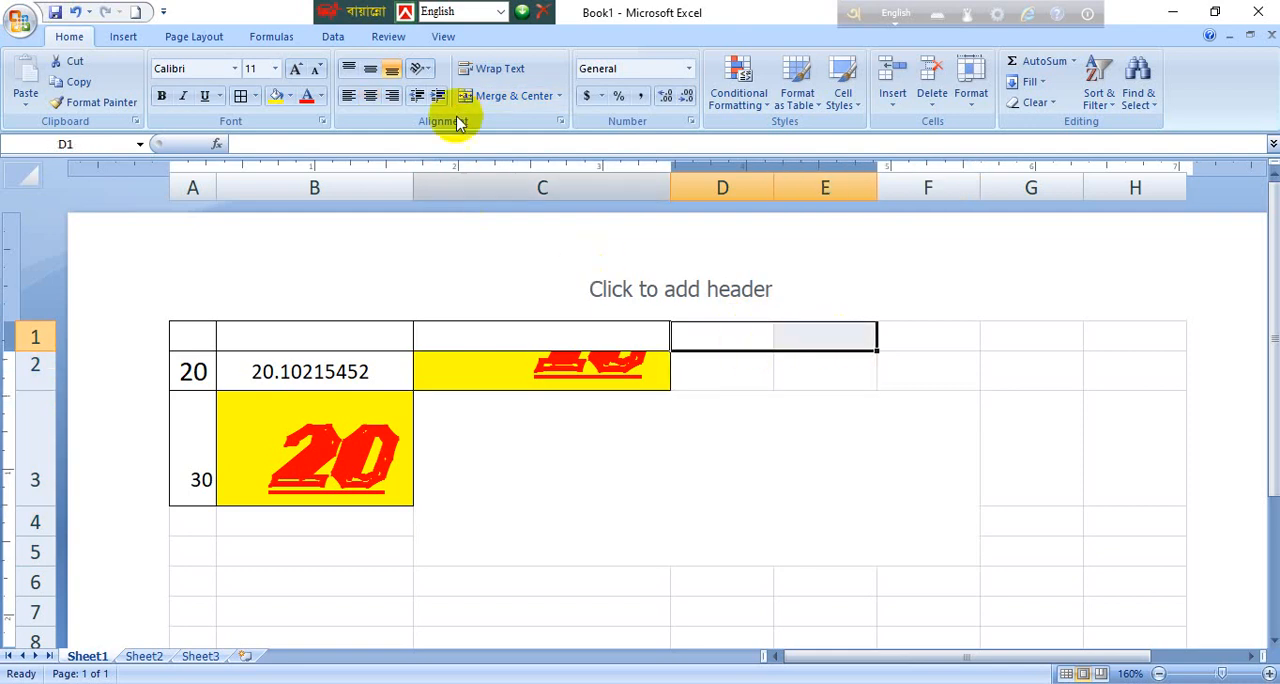
left_click(494, 96)
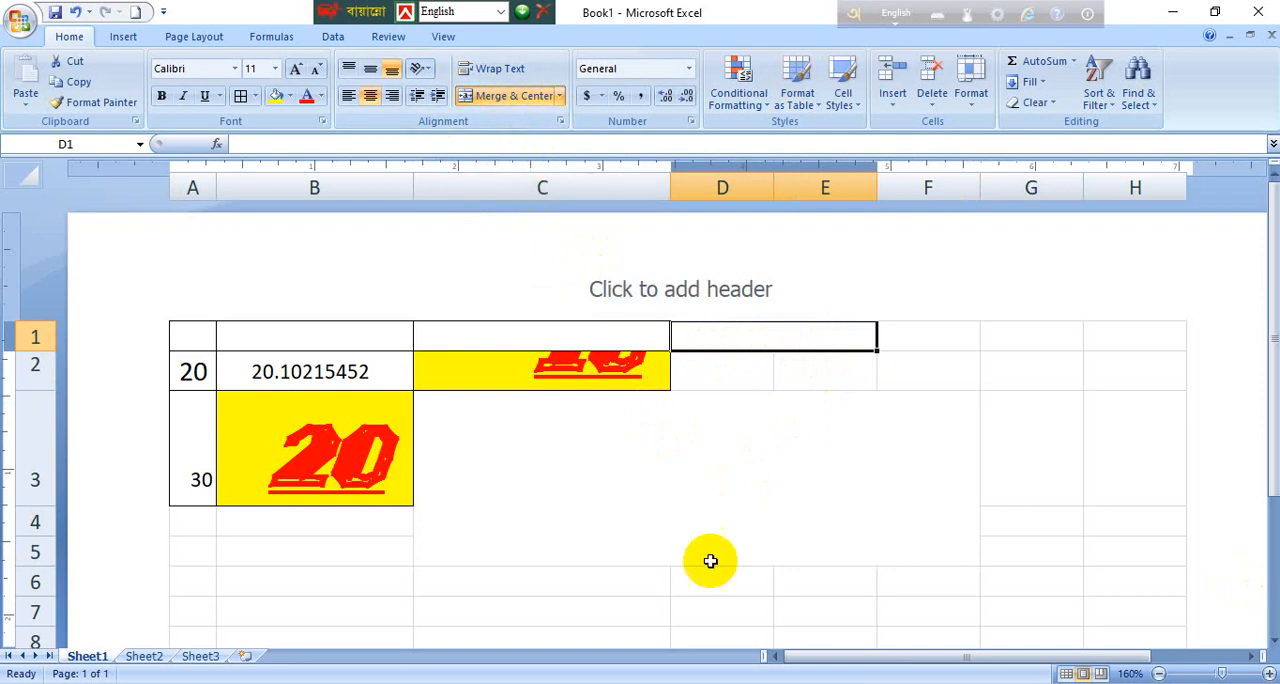
Step: Unmerge the merged block C3:F5 into separate cells
left_click(740, 494)
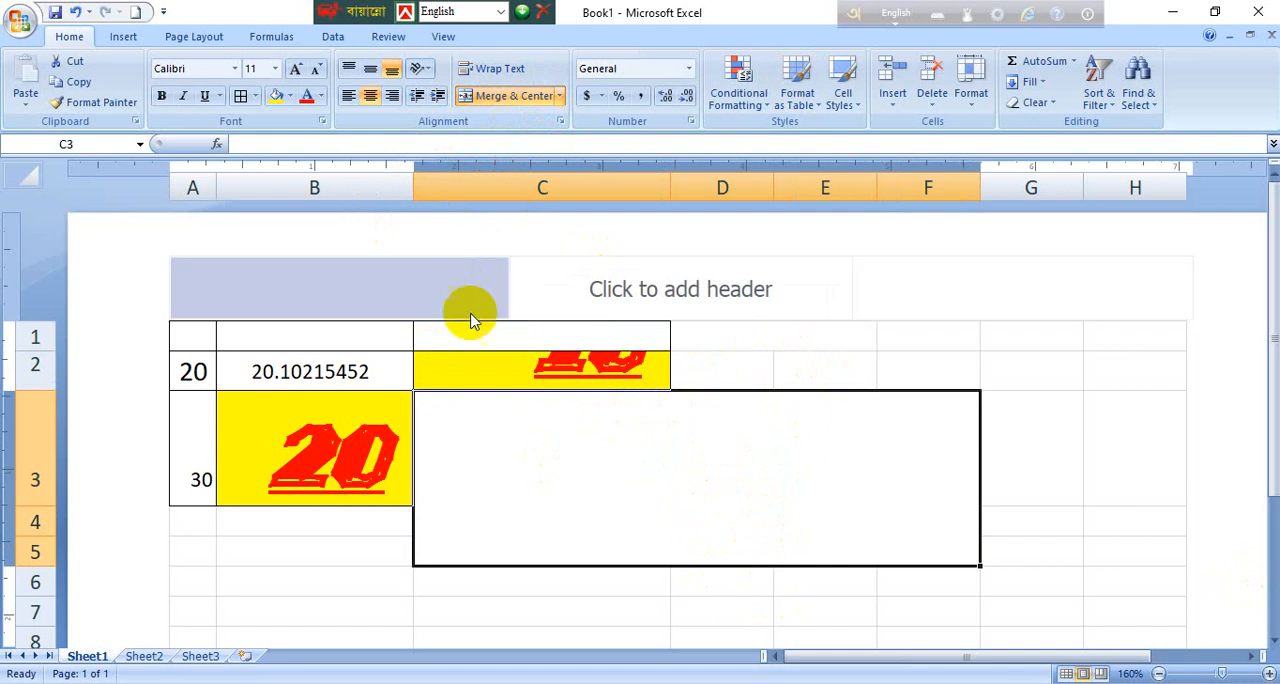
left_click(559, 96)
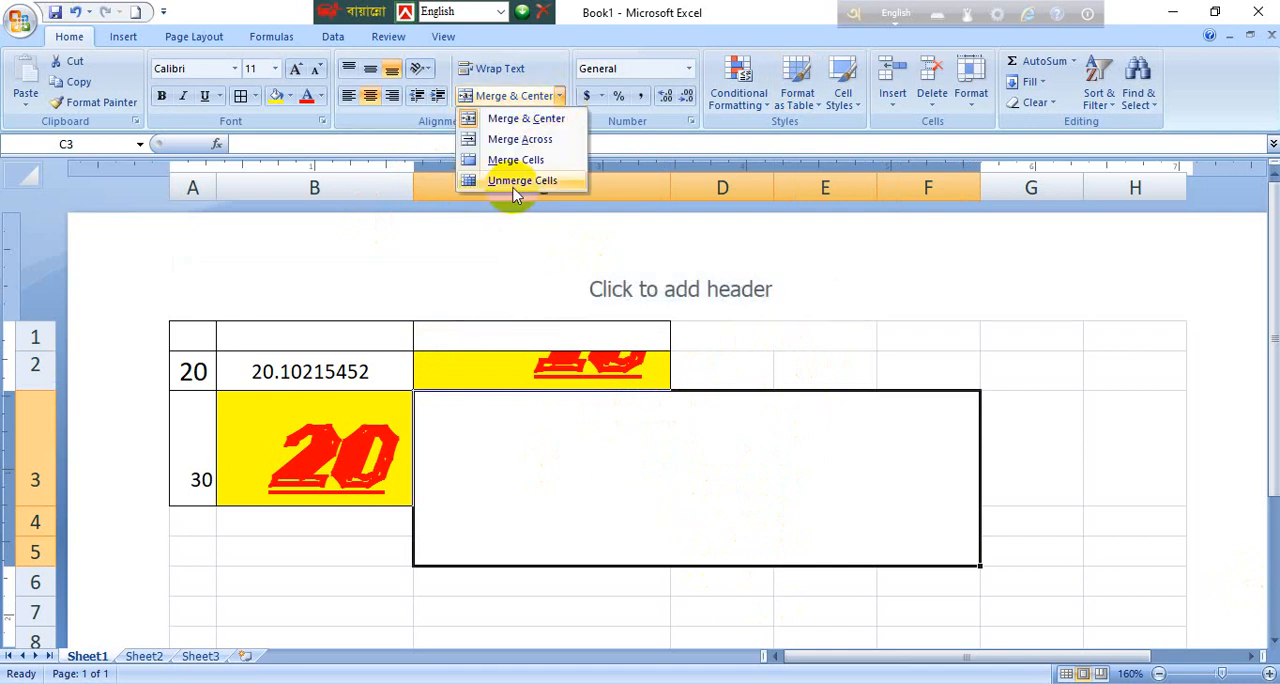
left_click(550, 183)
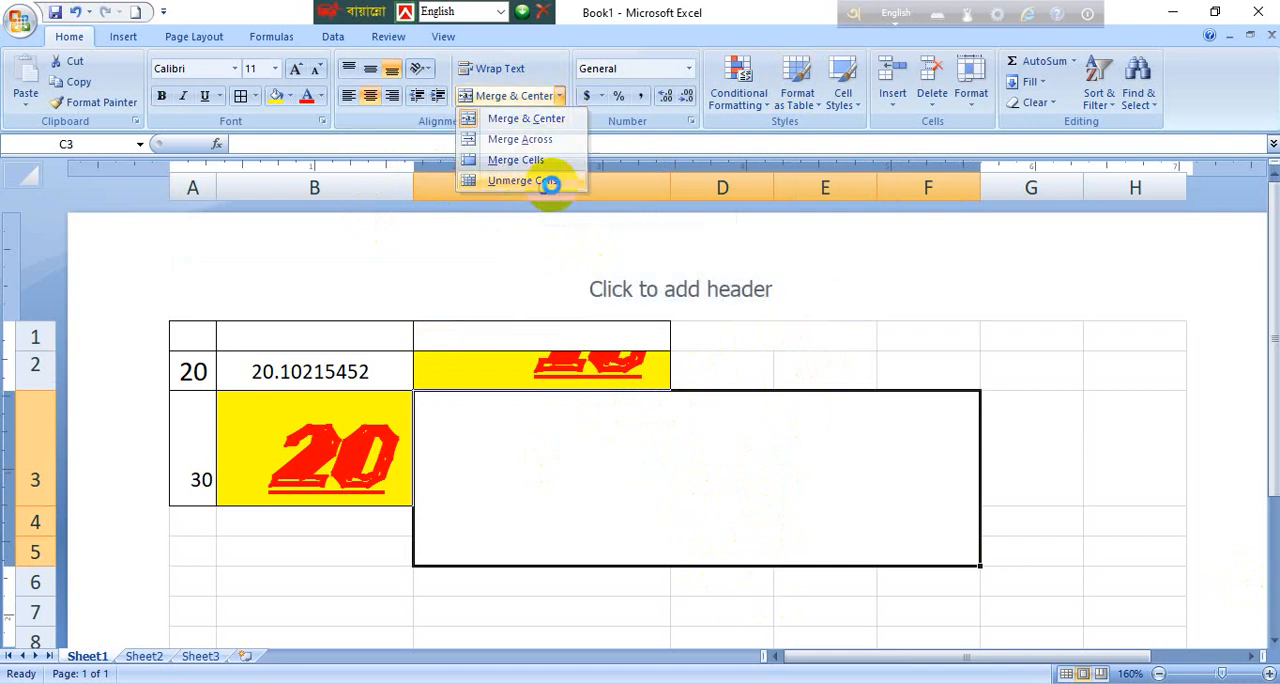
Step: Select cell D3 and open its font formatting settings in a dialog moved over the sheet
left_click(760, 478)
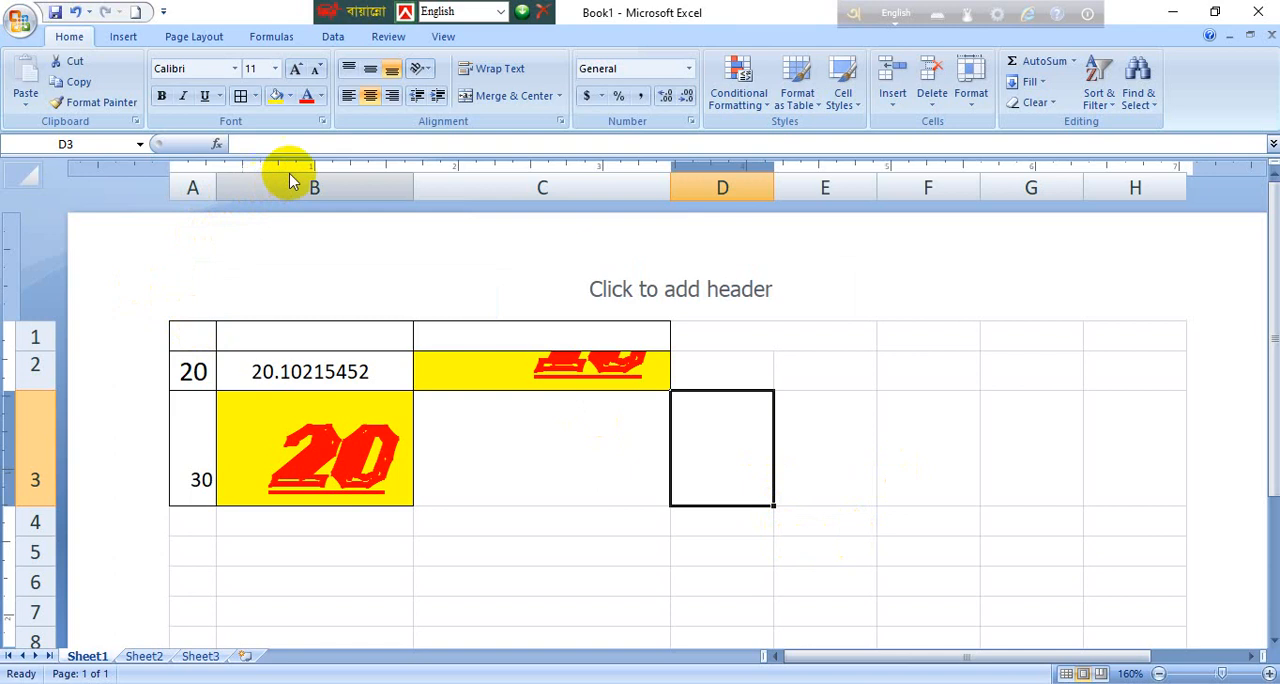
left_click(322, 122)
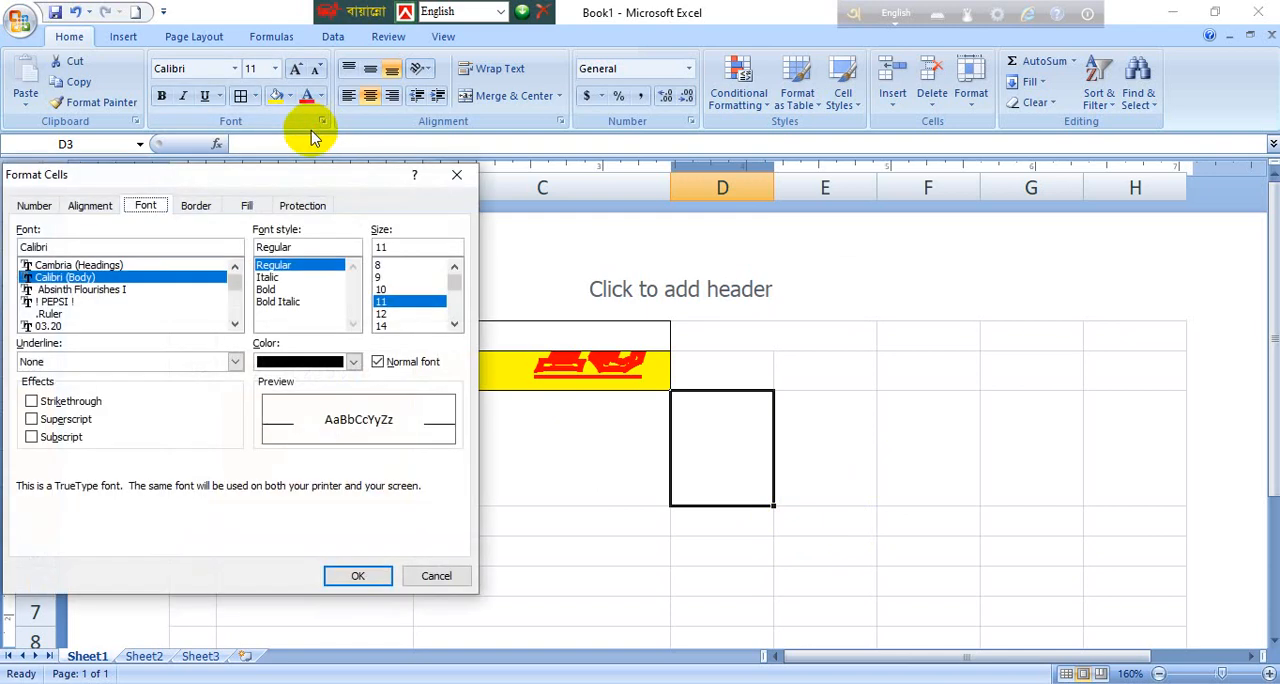
left_click_drag(263, 186, 547, 150)
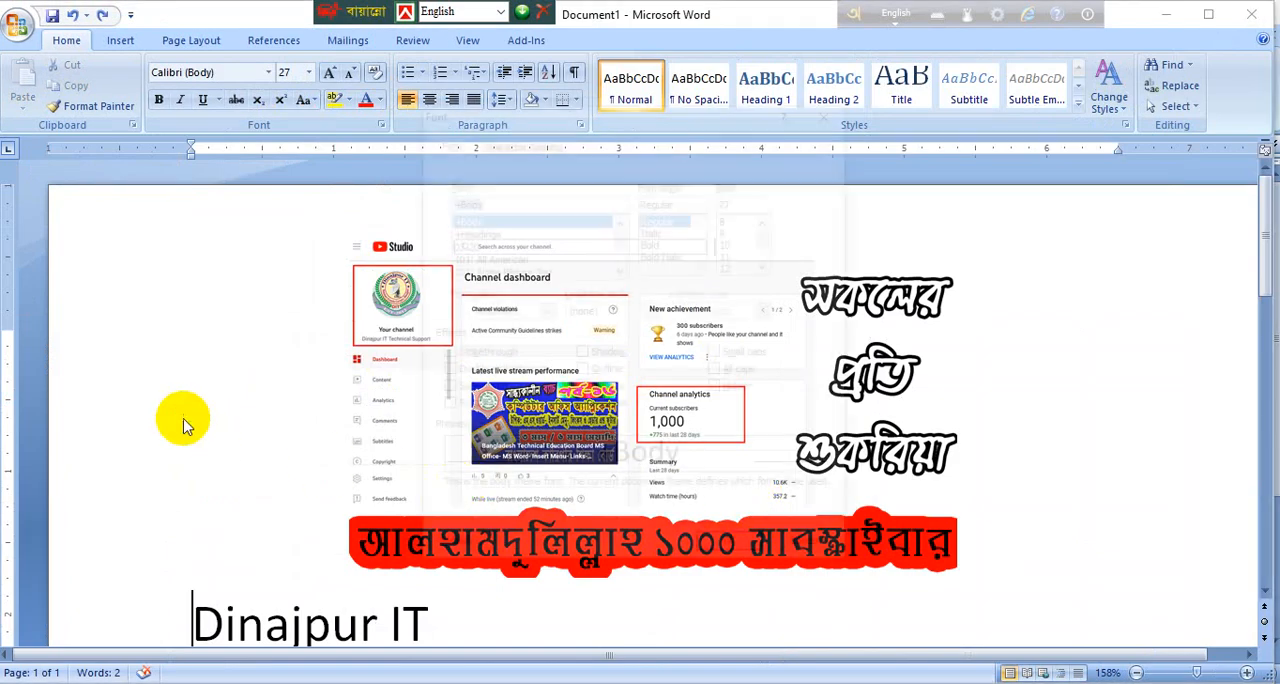
Step: Switch to Word and try the Double strikethrough effect in its font settings, and cancel the cell formatting dialog in Excel
key("ctrl+d")
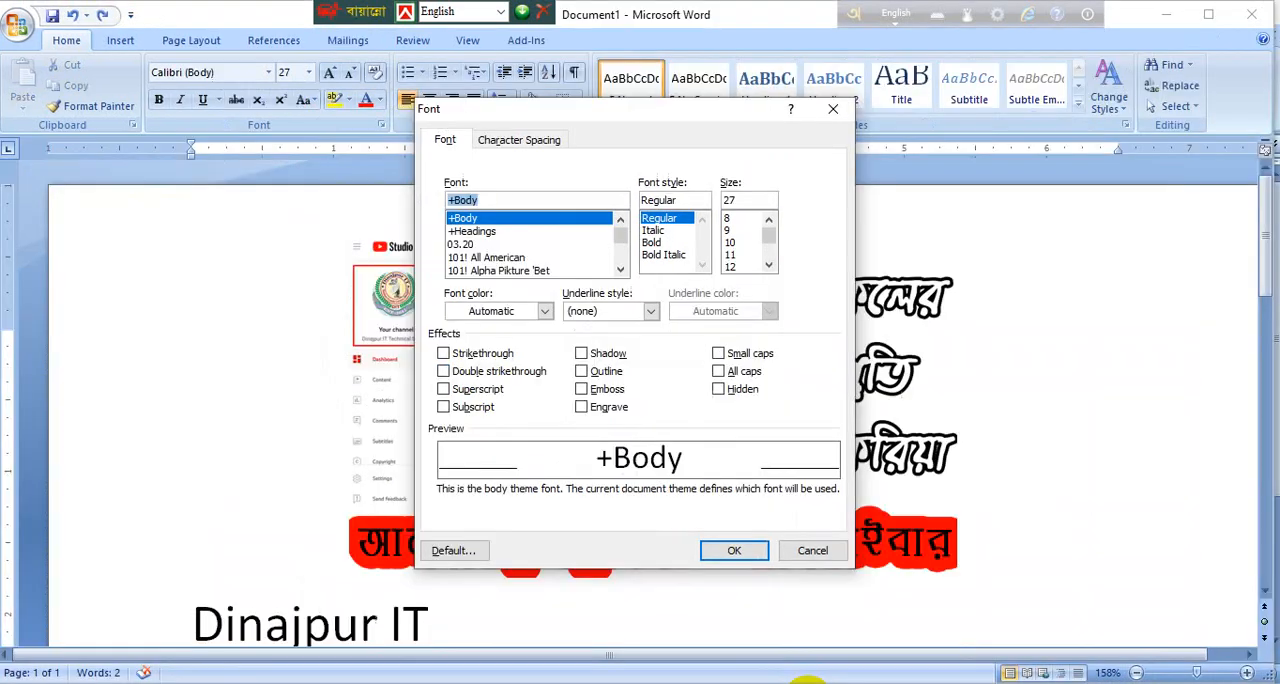
left_click(495, 372)
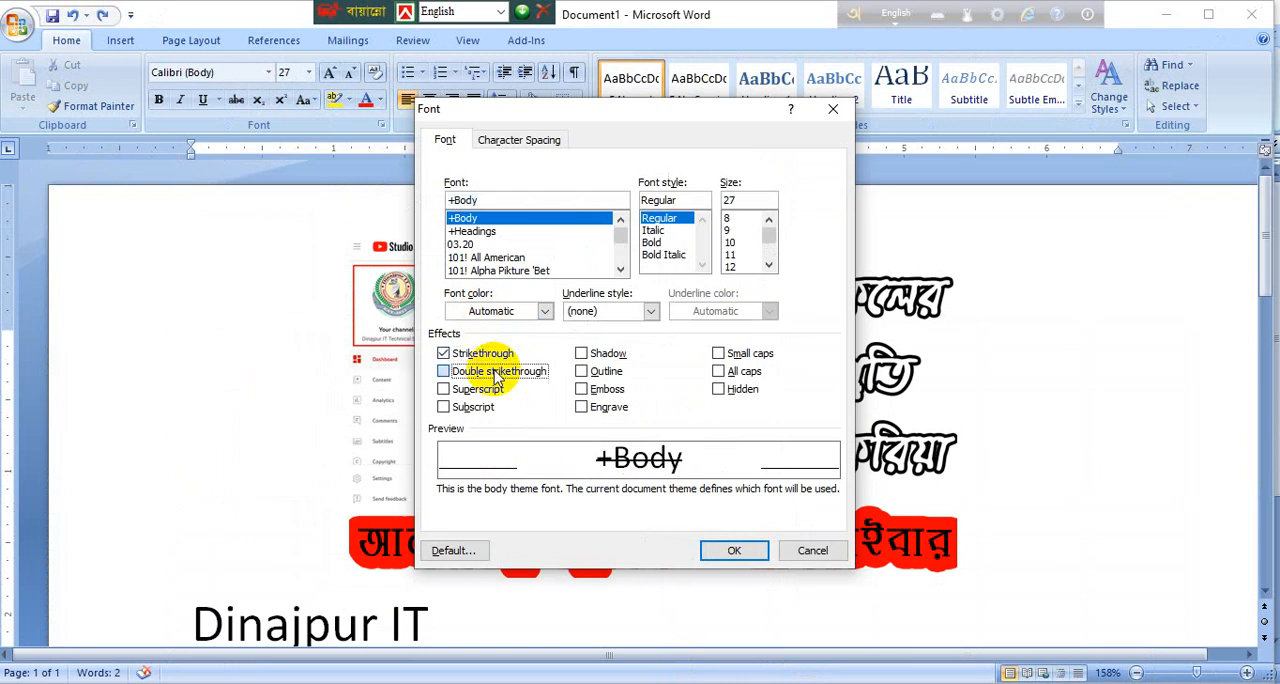
left_click(494, 374)
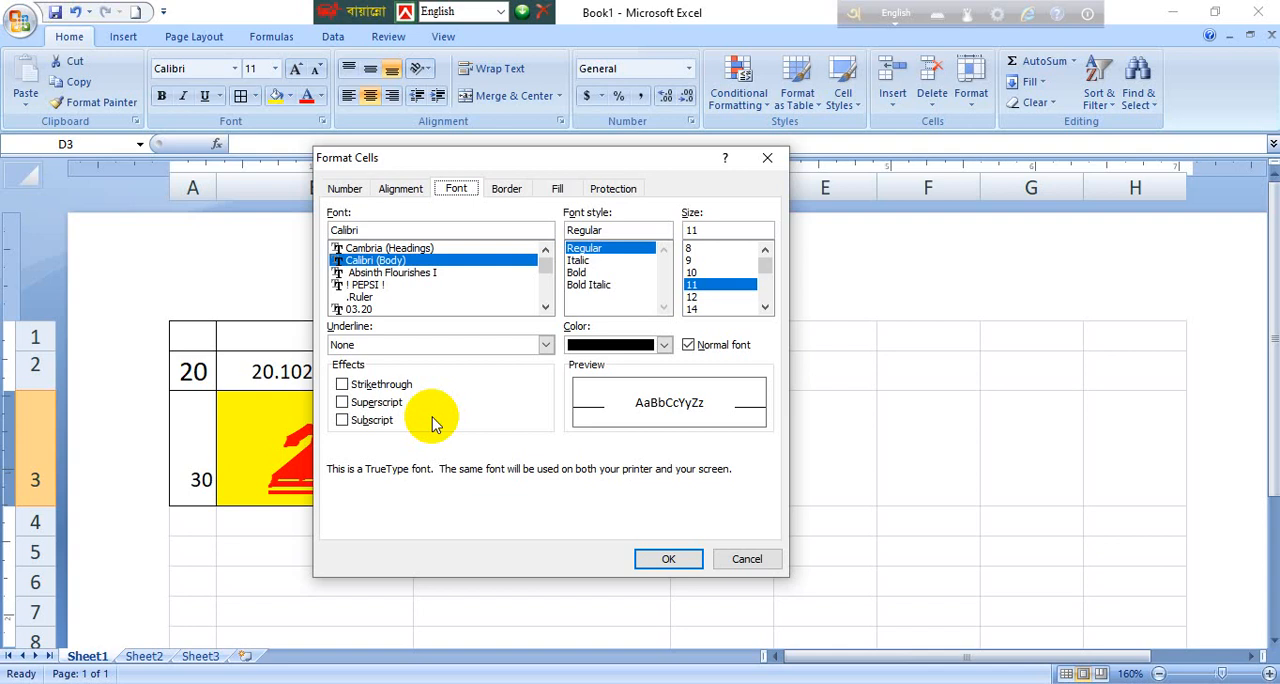
left_click(726, 560)
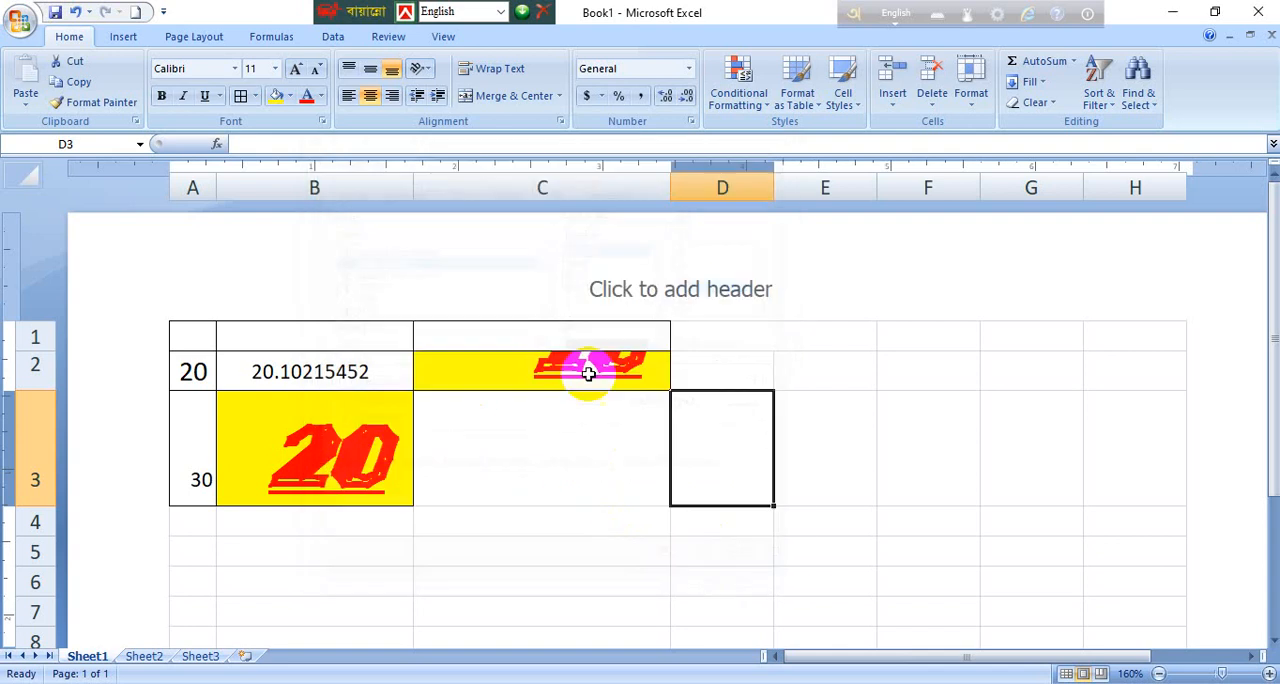
Step: Examine cell D3's horizontal alignment and indent options in Excel, and compare the indent with Word's page layout settings
left_click(560, 121)
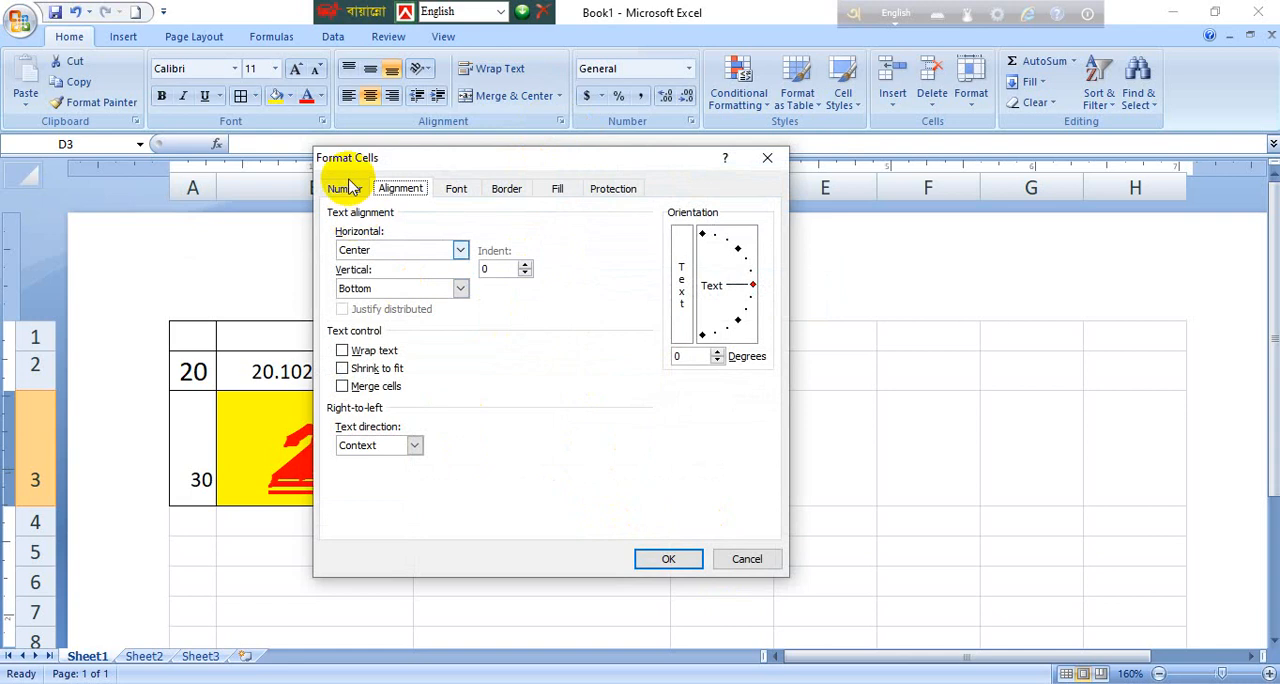
left_click(427, 260)
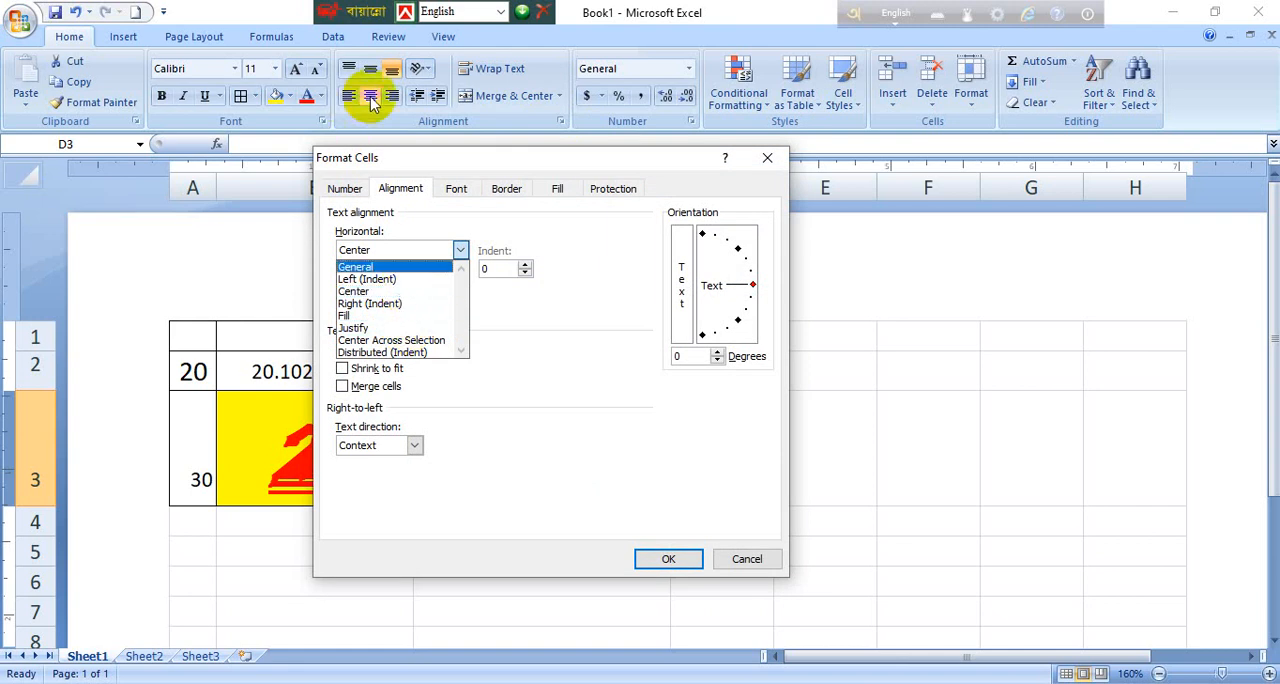
left_click(508, 306)
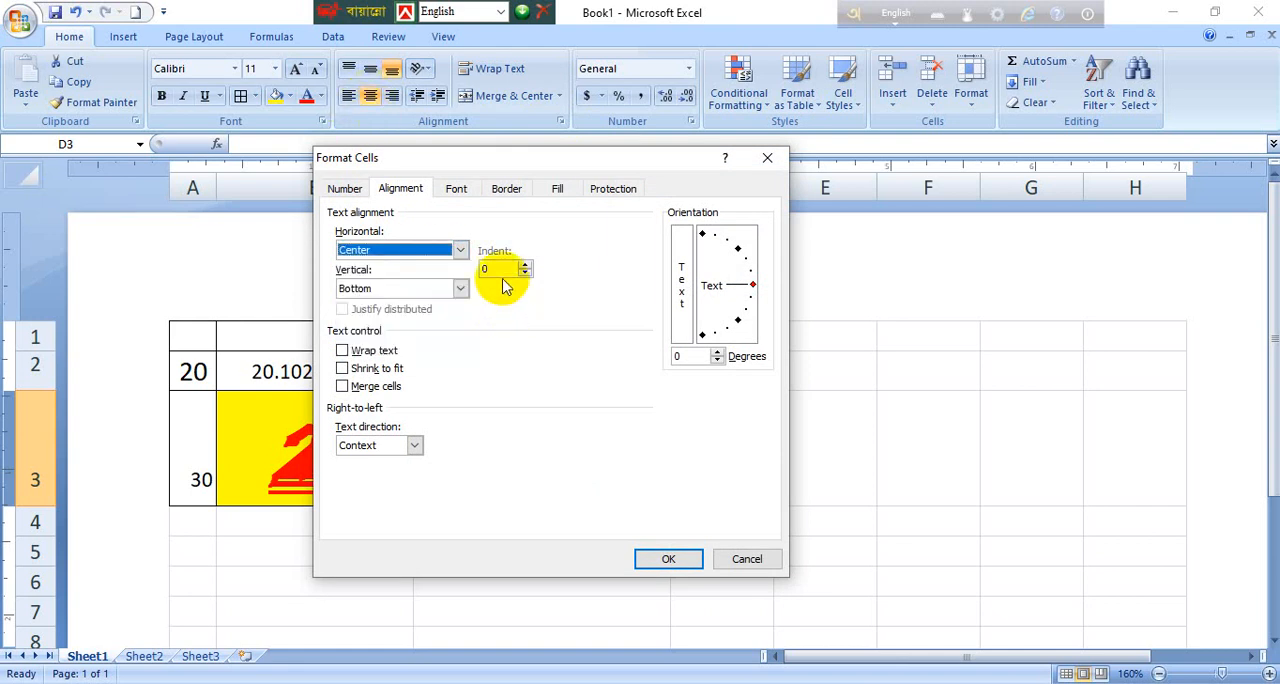
left_click(502, 268)
double_click(501, 270)
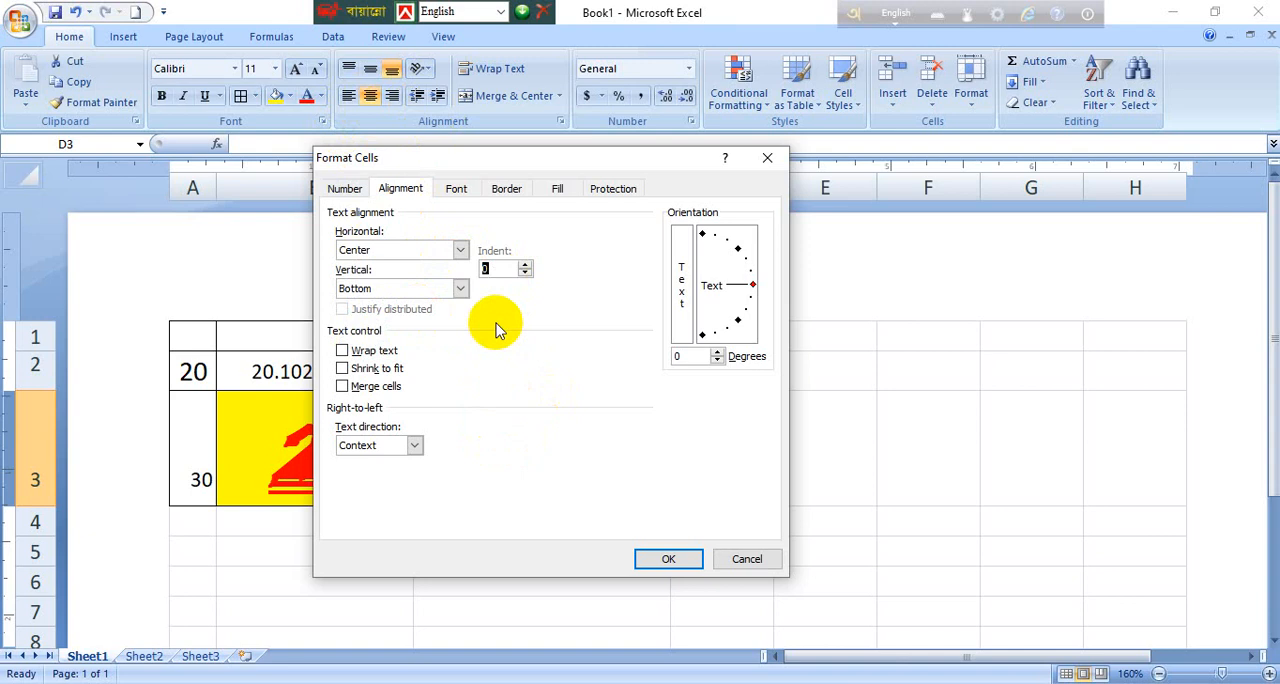
left_click(495, 270)
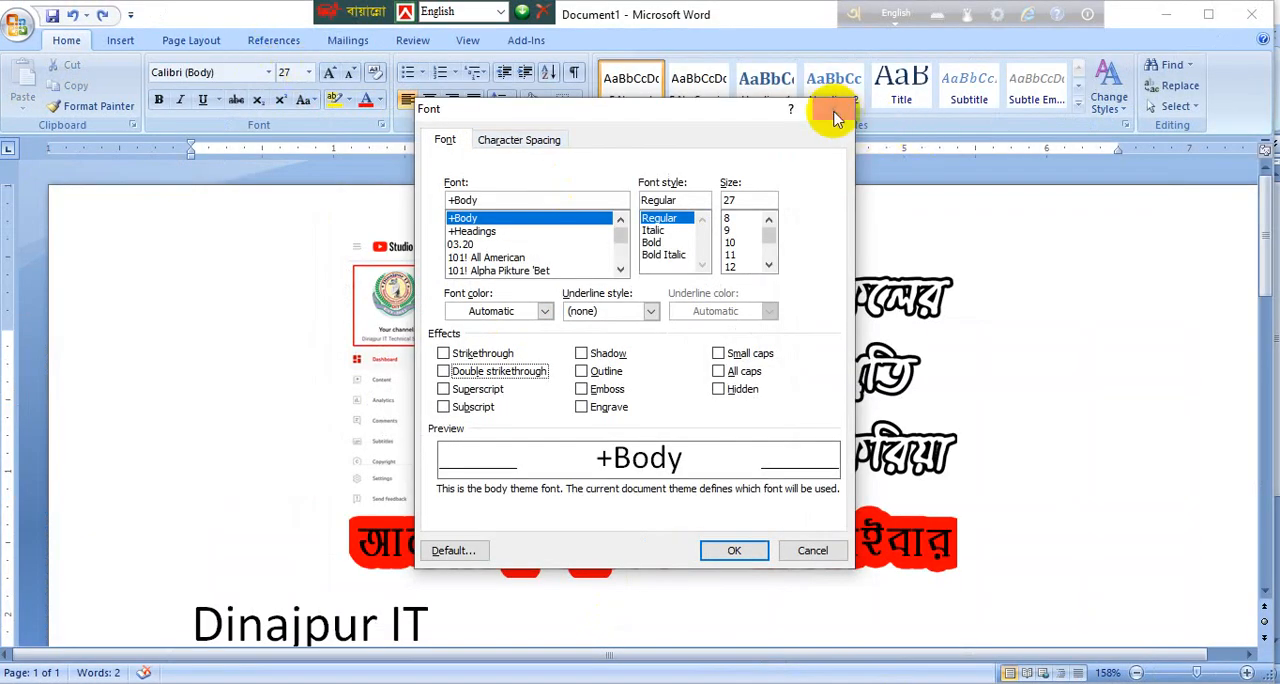
left_click(836, 118)
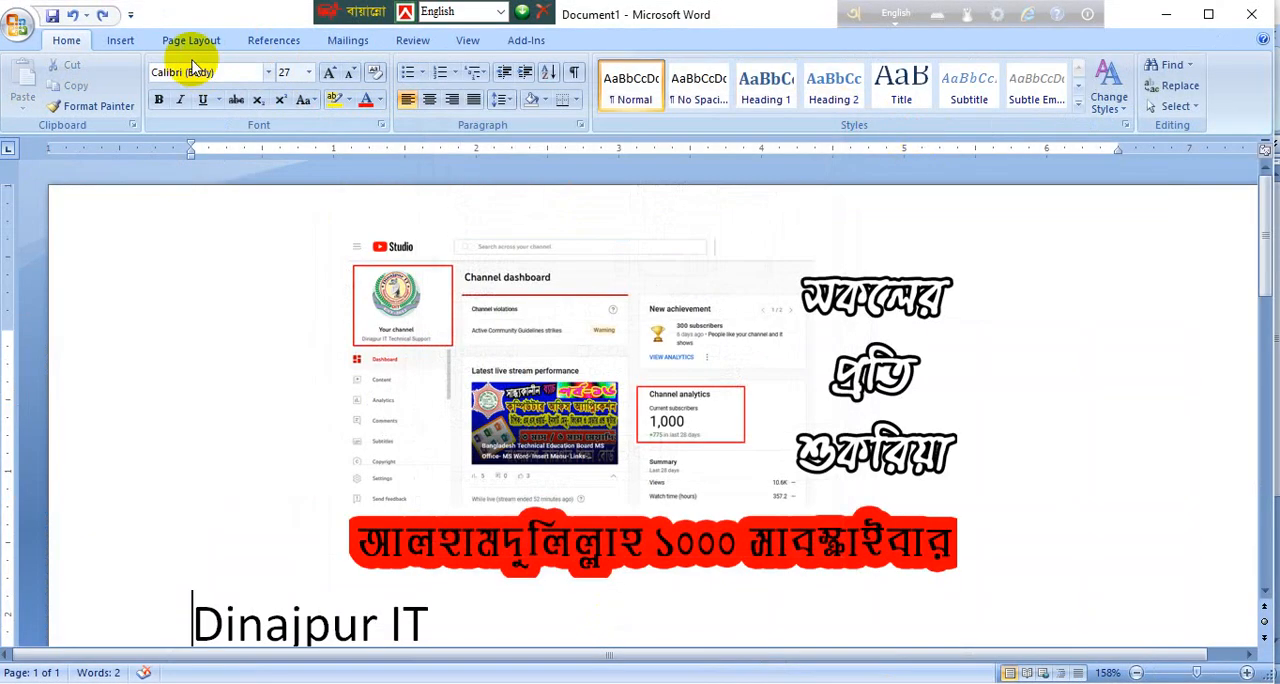
left_click(191, 40)
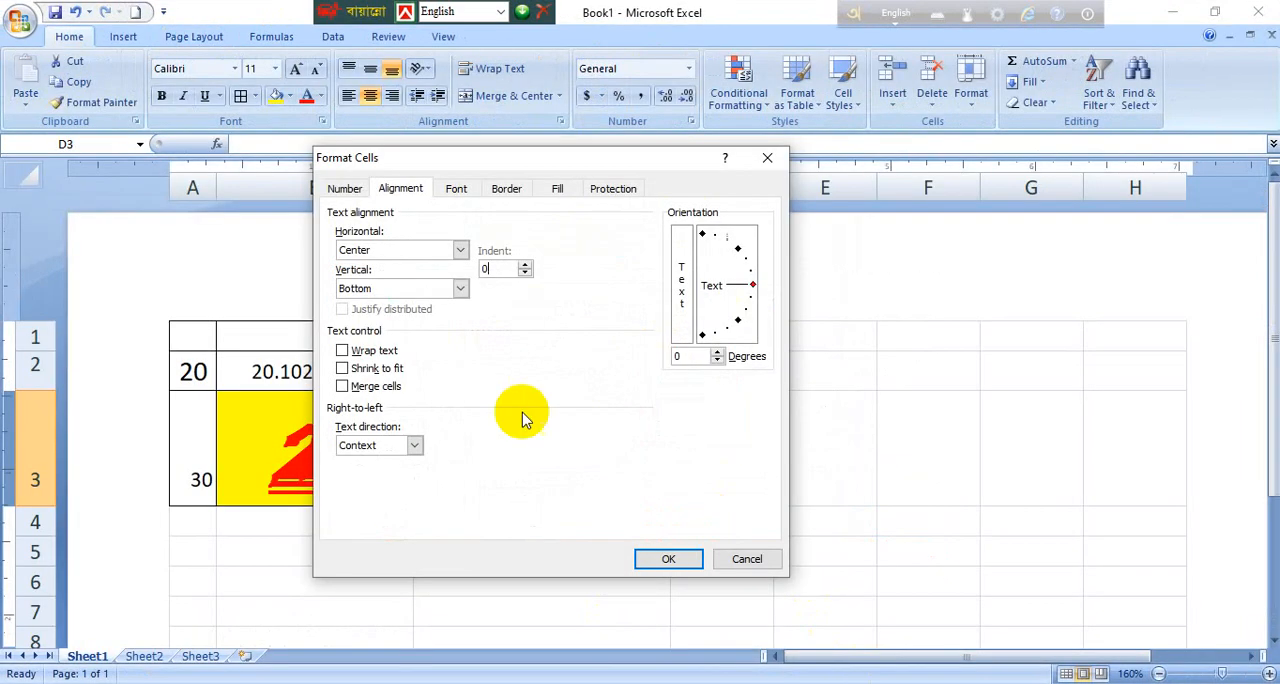
Step: Set the vertical text alignment of cell D3 to Top in Excel
double_click(488, 268)
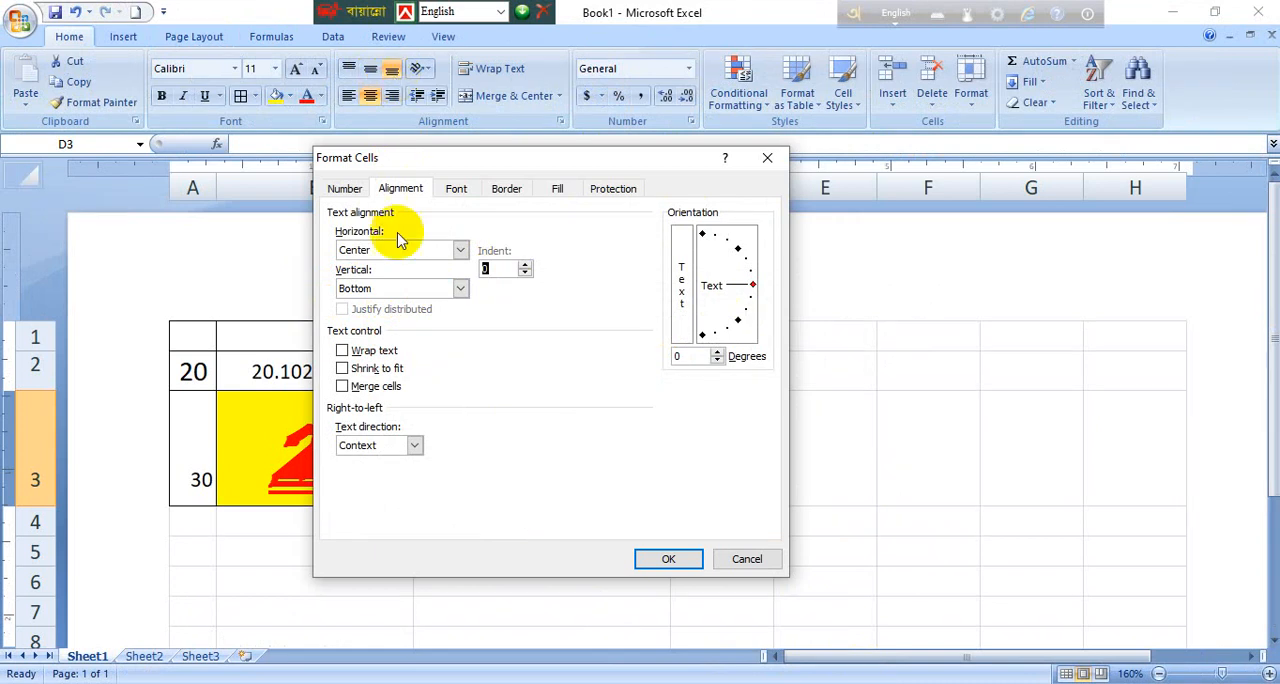
left_click(423, 288)
left_click(398, 306)
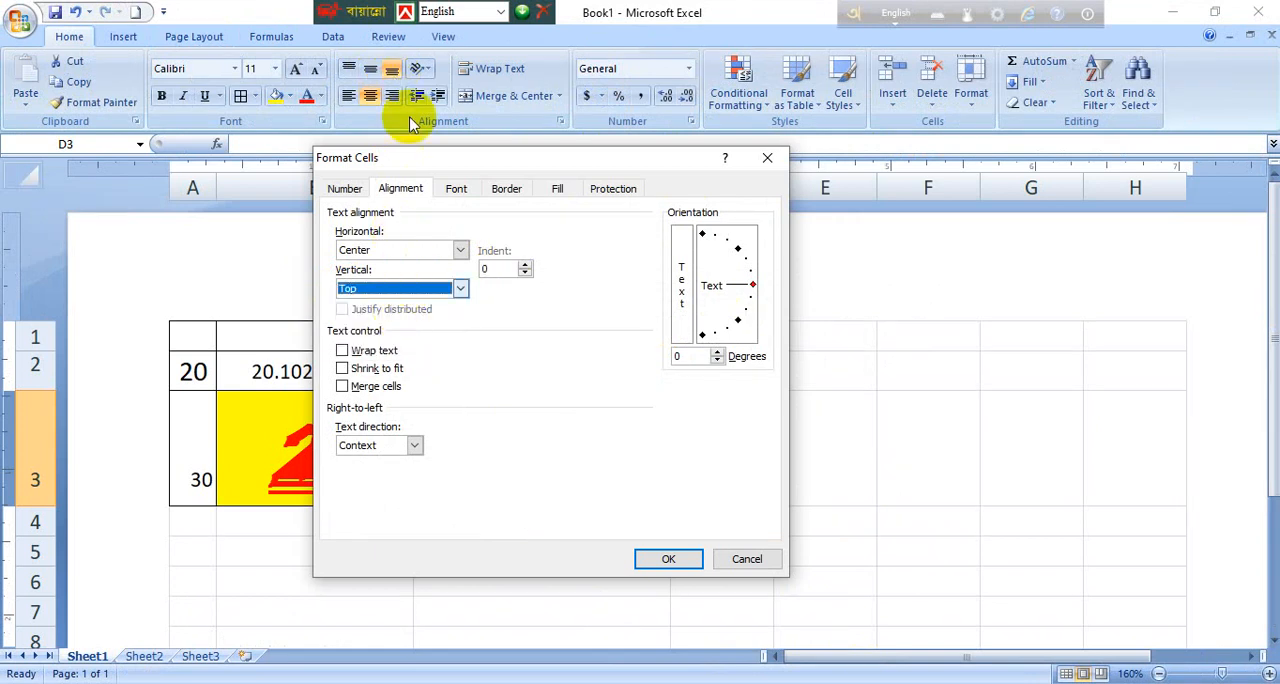
left_click(668, 561)
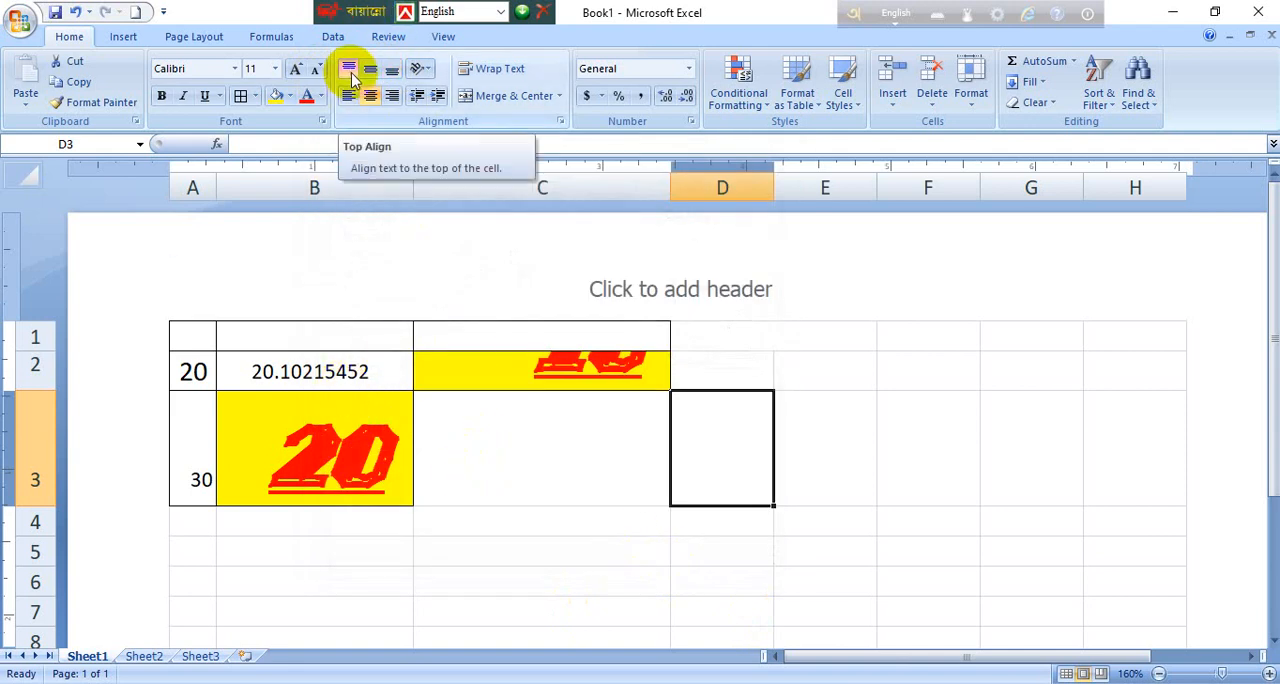
Step: Set the text orientation of cell D3 to 25 degrees
left_click(561, 121)
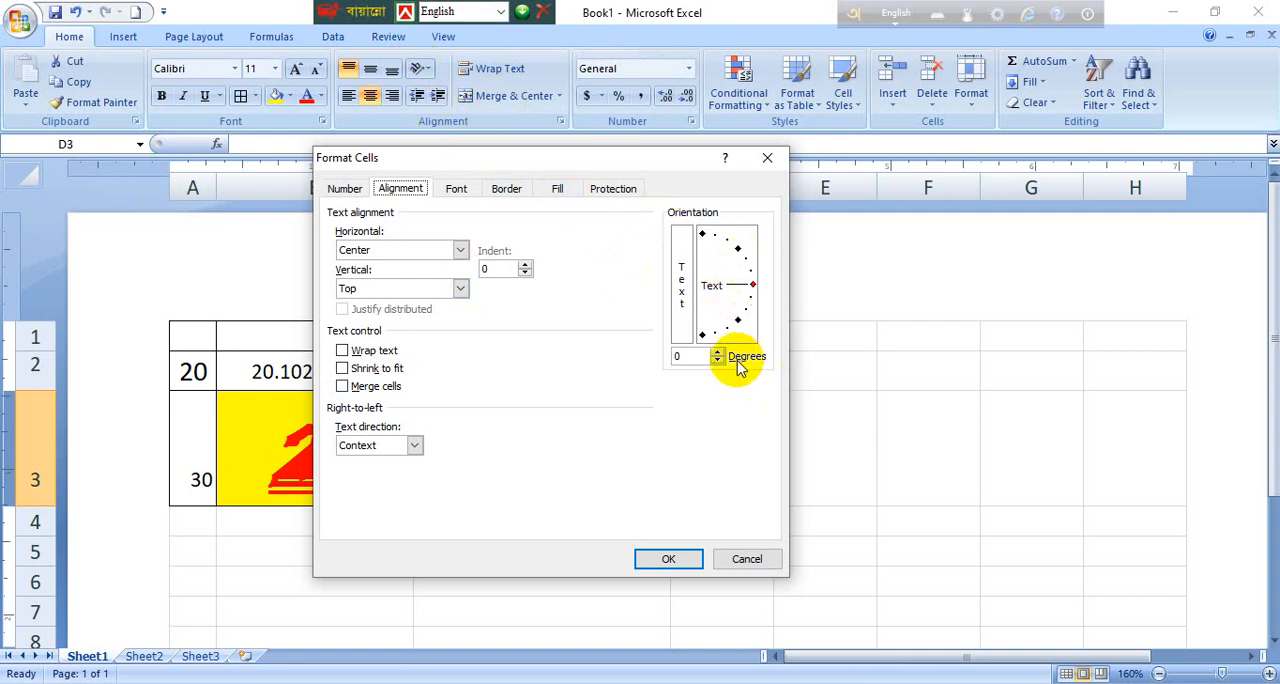
double_click(692, 352)
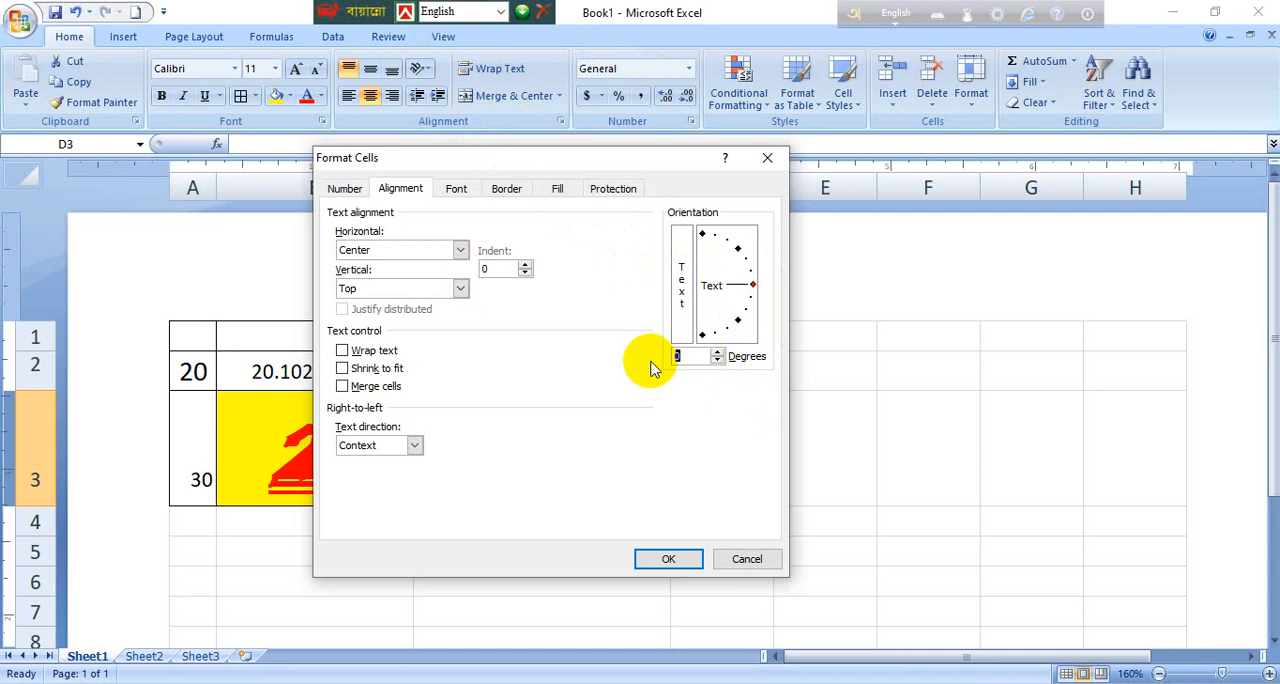
type("25")
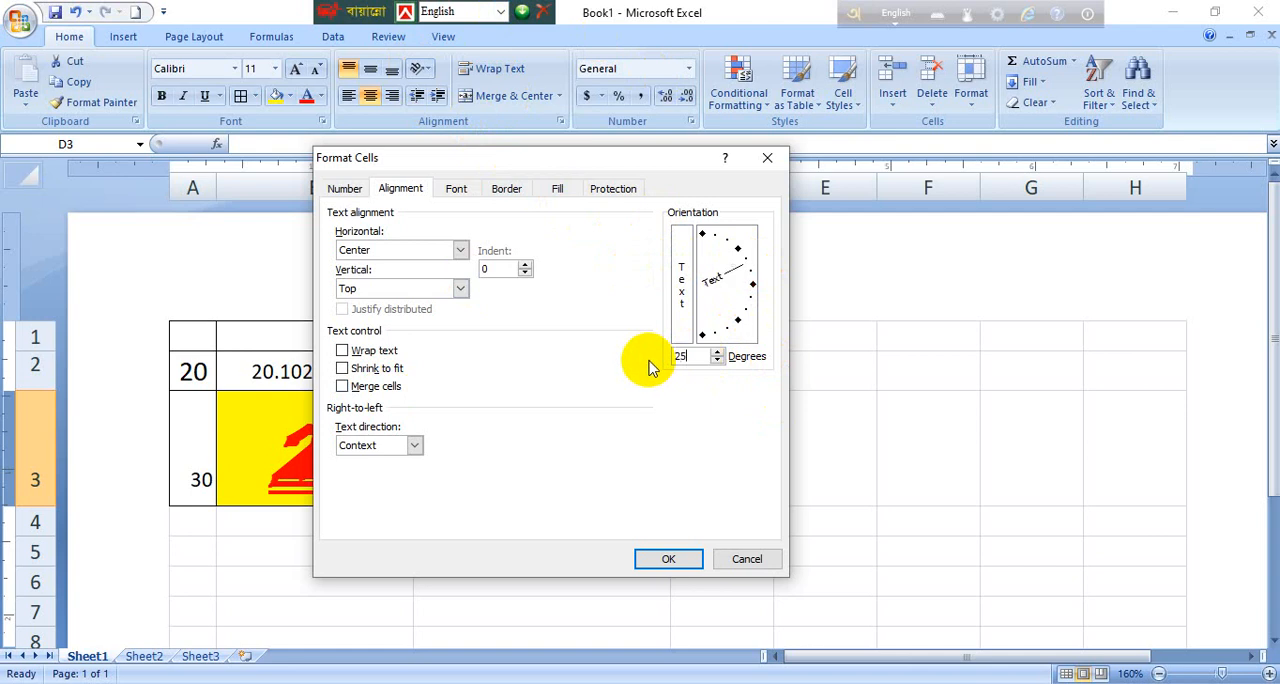
left_click(642, 557)
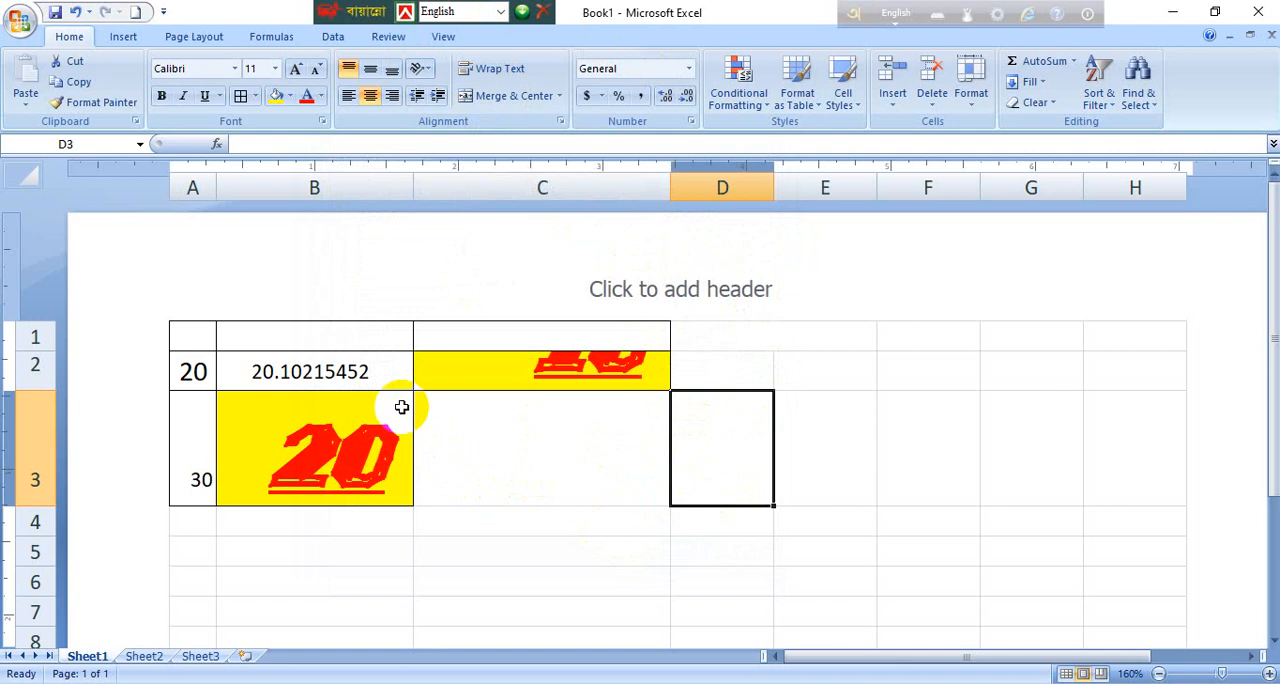
Step: Set the text orientation of cell B2 to 25 degrees and make row 2 much taller
left_click(337, 374)
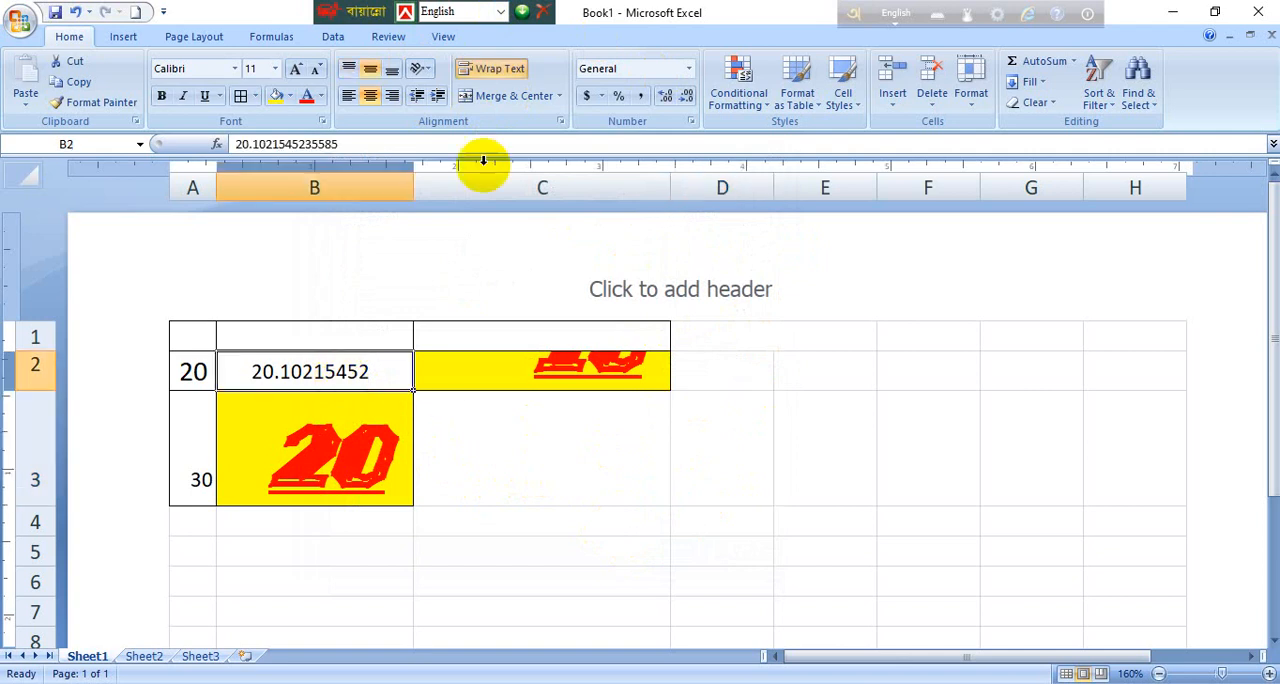
left_click(418, 67)
left_click(480, 193)
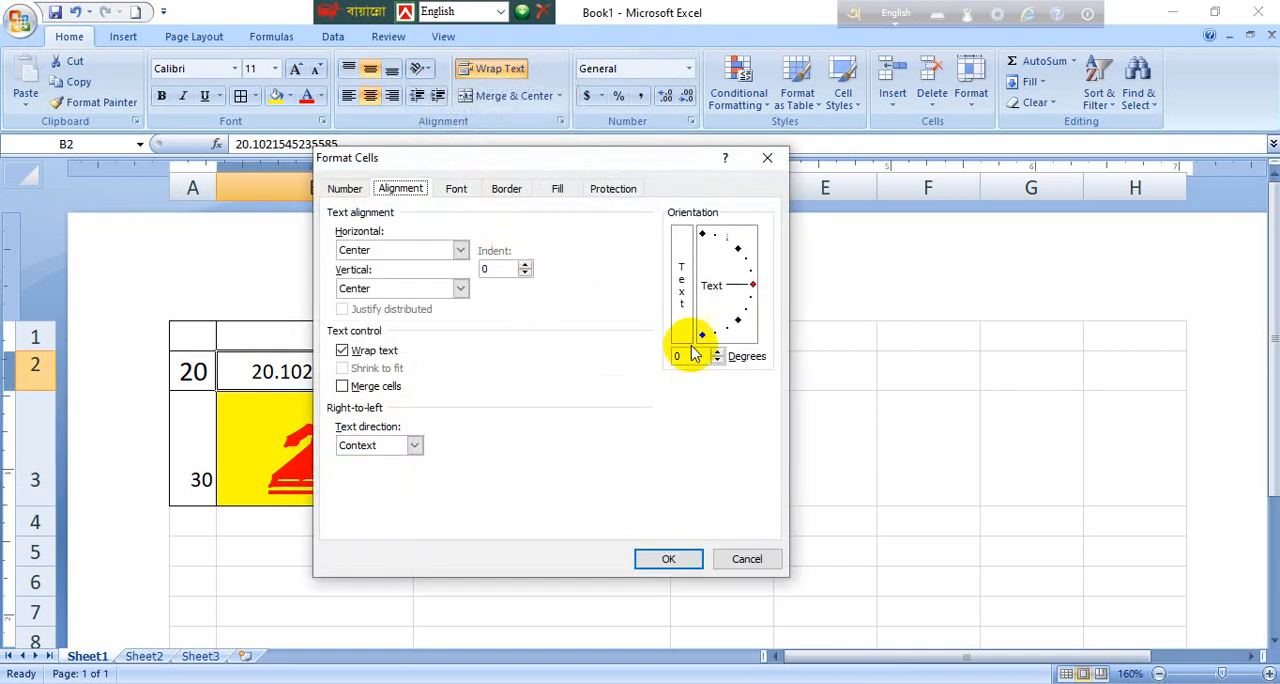
left_click_drag(687, 358, 666, 358)
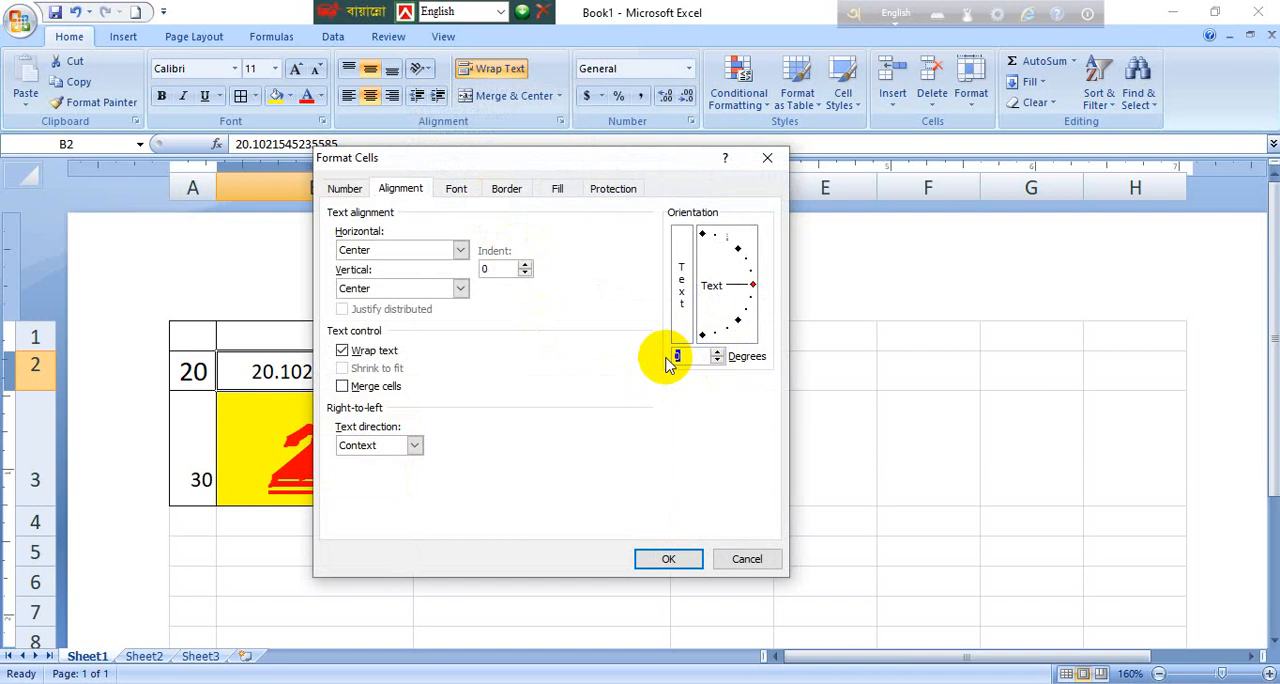
type("25")
key("Return")
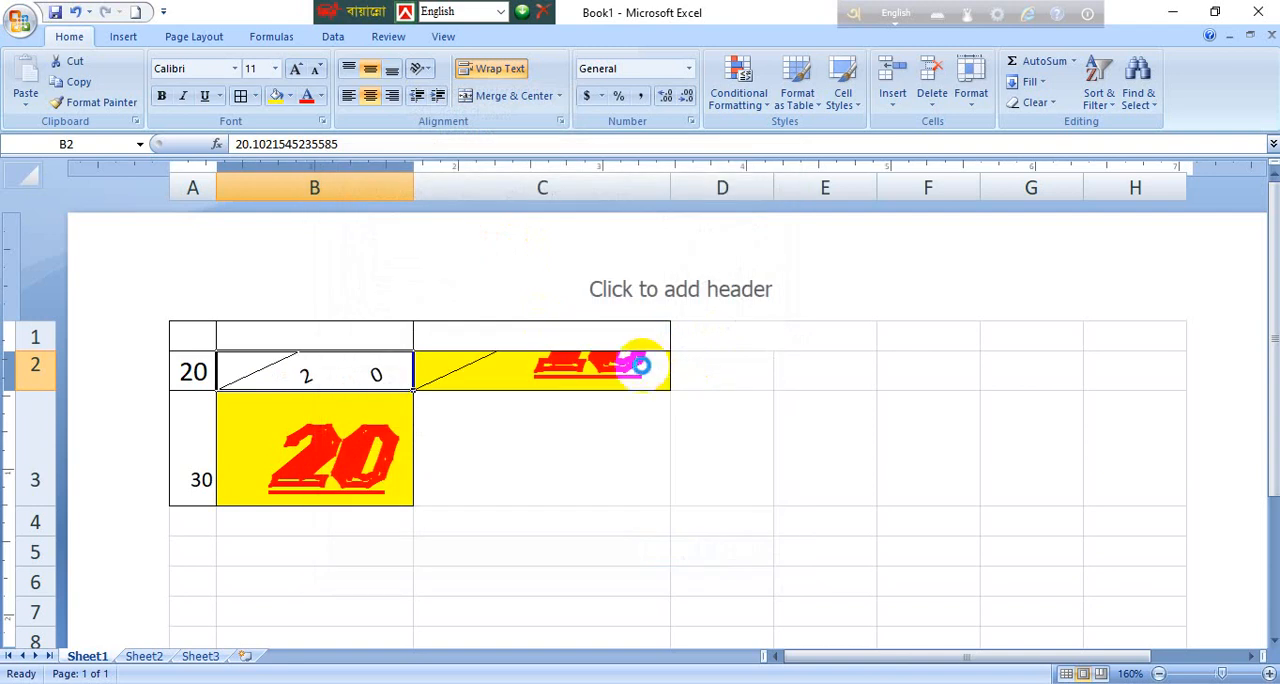
left_click_drag(51, 390, 86, 612)
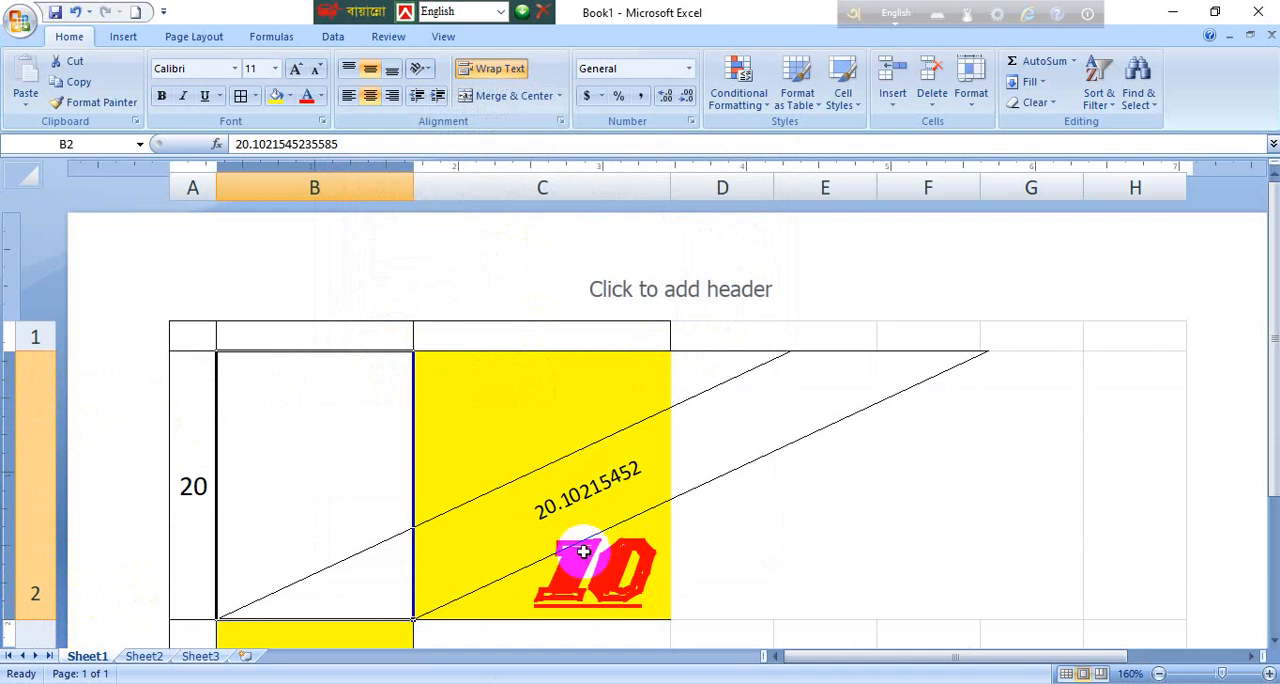
Step: Try to set the text orientation of cell B2 to 250 degrees
left_click(421, 68)
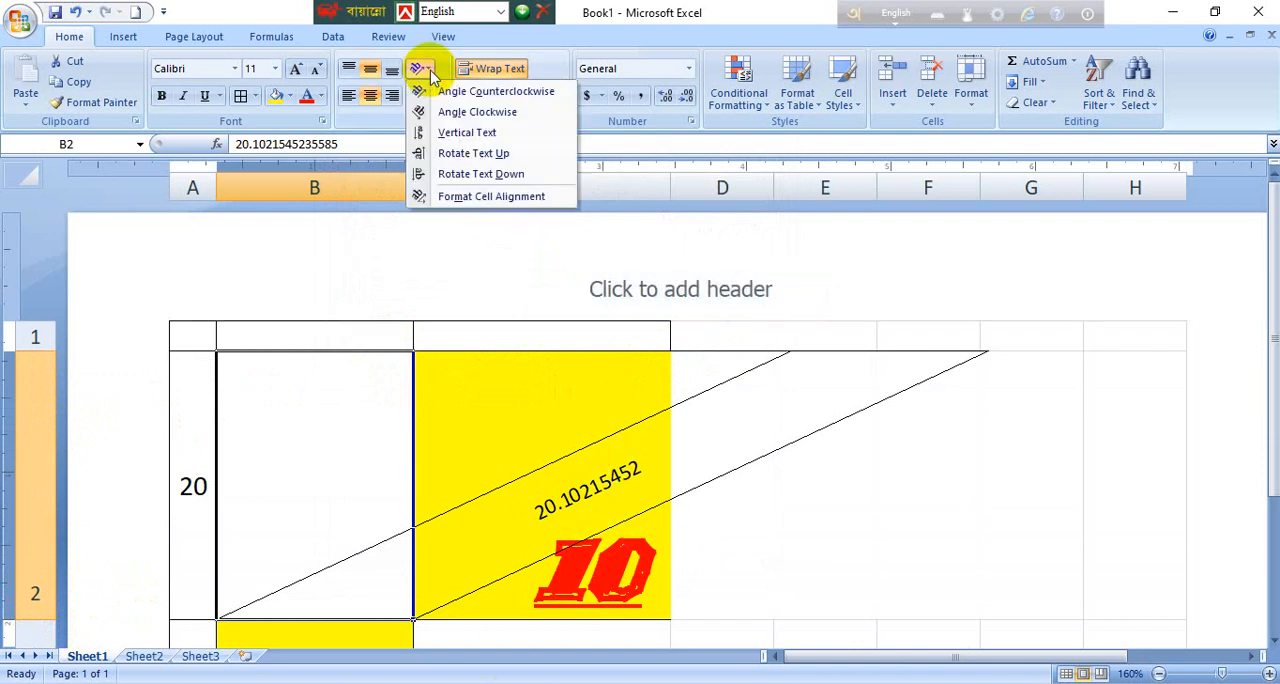
left_click(560, 121)
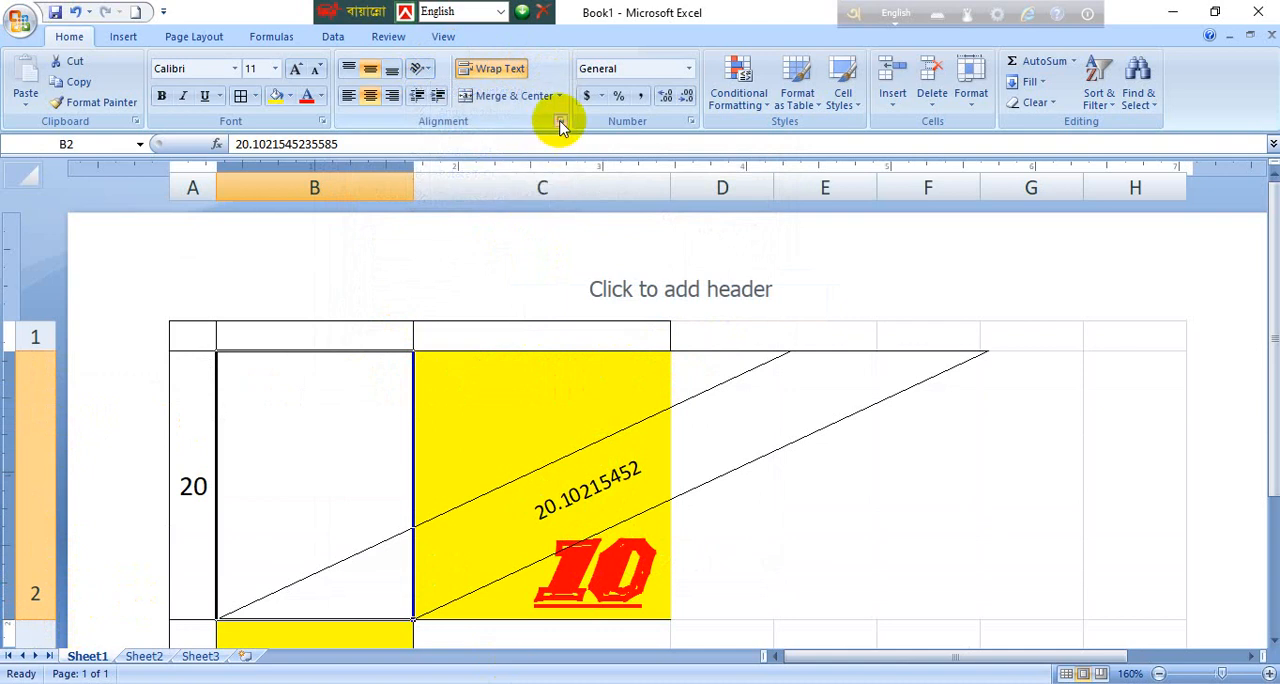
left_click(560, 121)
left_click_drag(698, 355, 578, 370)
type("250")
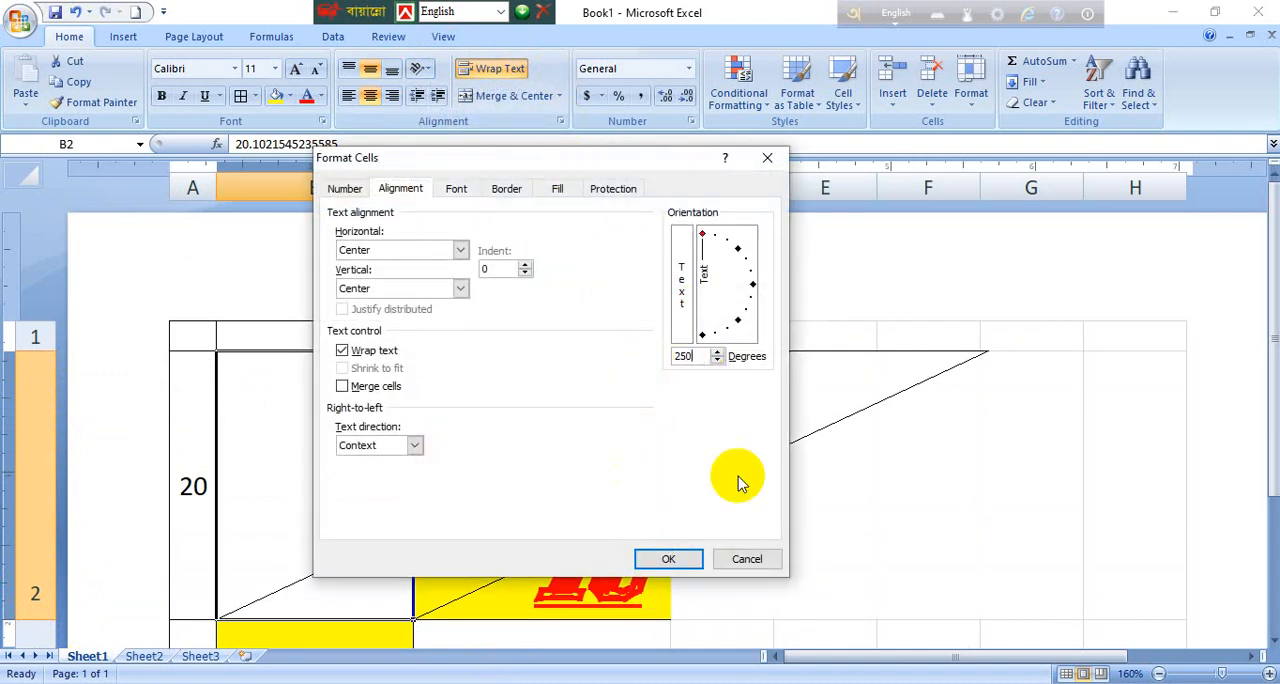
left_click_drag(698, 357, 601, 369)
type("0")
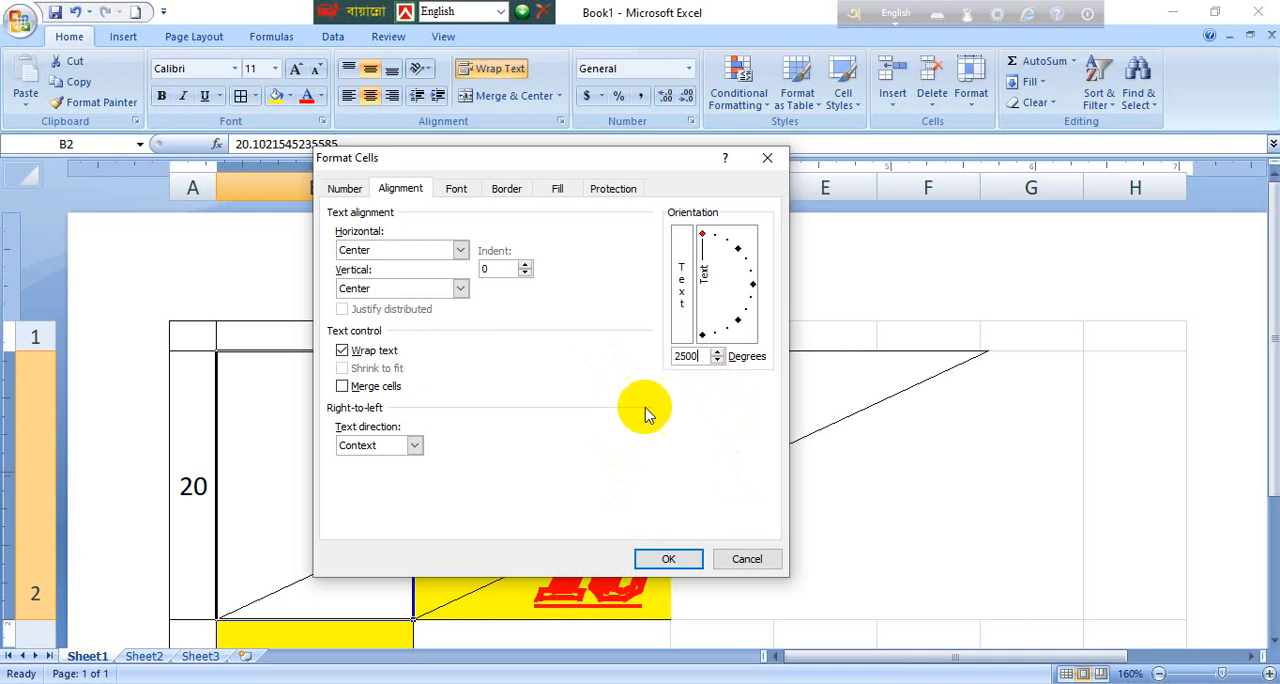
Step: Set the text orientation of cell B2 to 0 degrees
key("BackSpace")
key("BackSpace")
key("BackSpace")
key("BackSpace")
type("0")
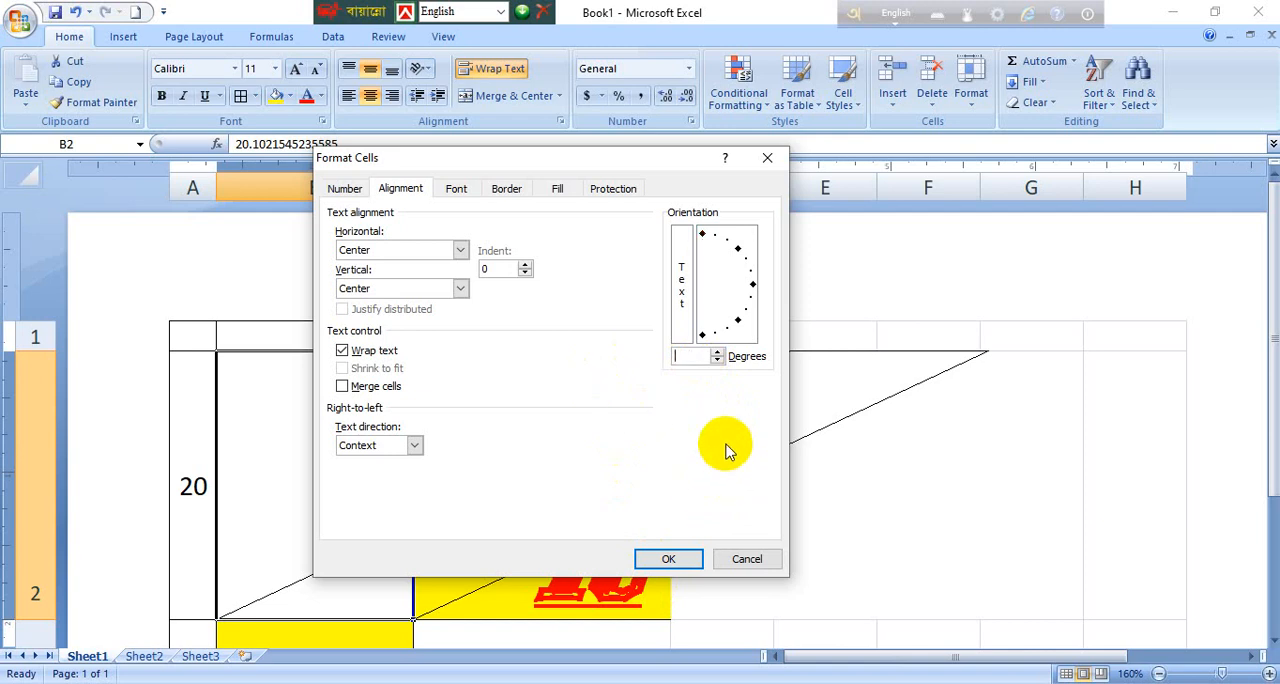
left_click(667, 580)
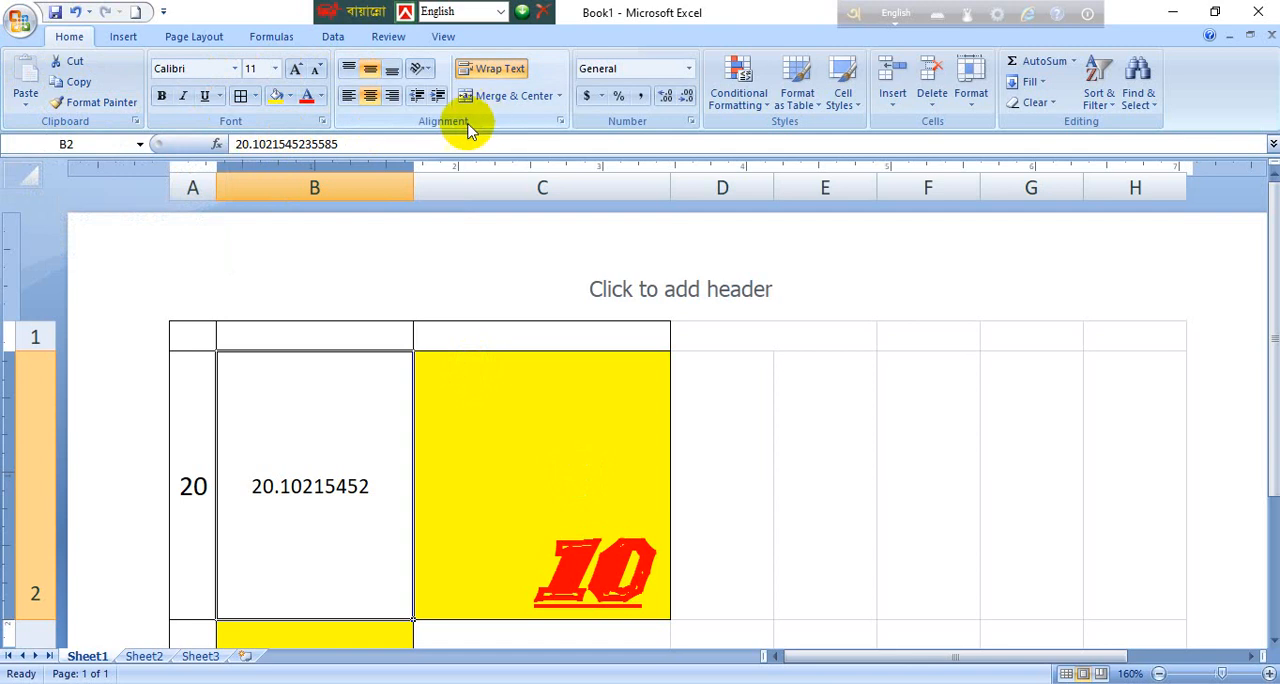
Step: View the font and font size choices for cell B2, and make its number bold
left_click(176, 68)
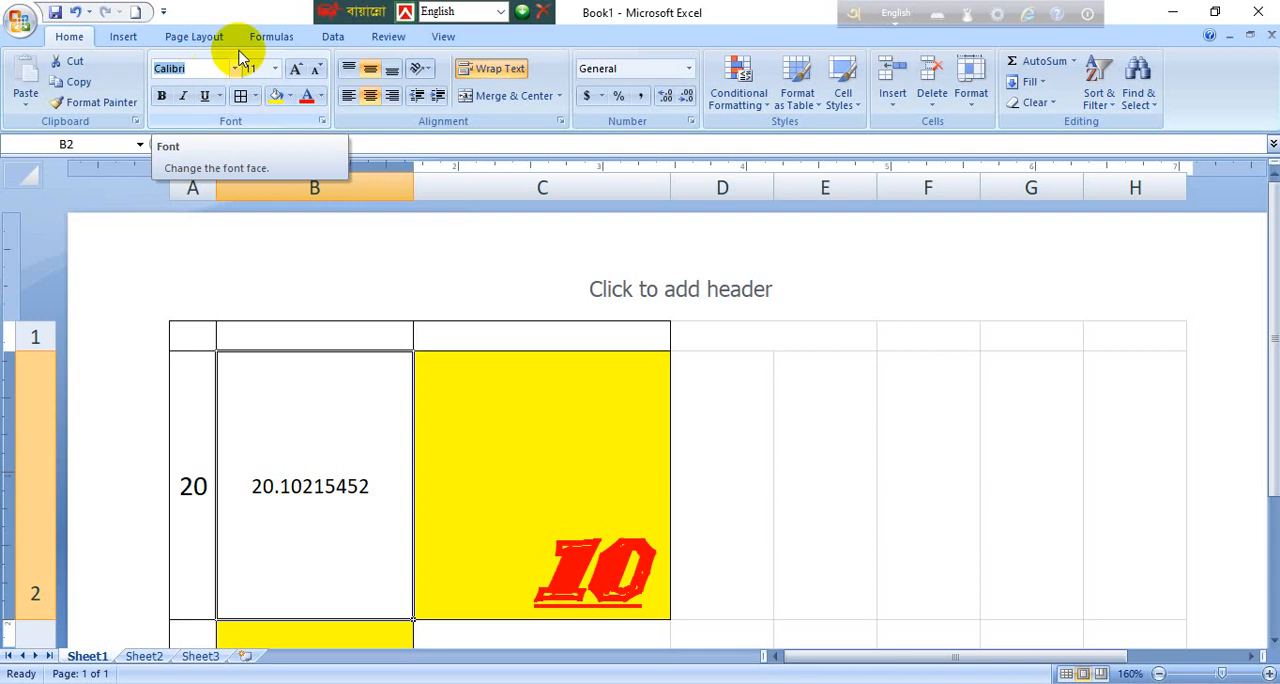
left_click(275, 68)
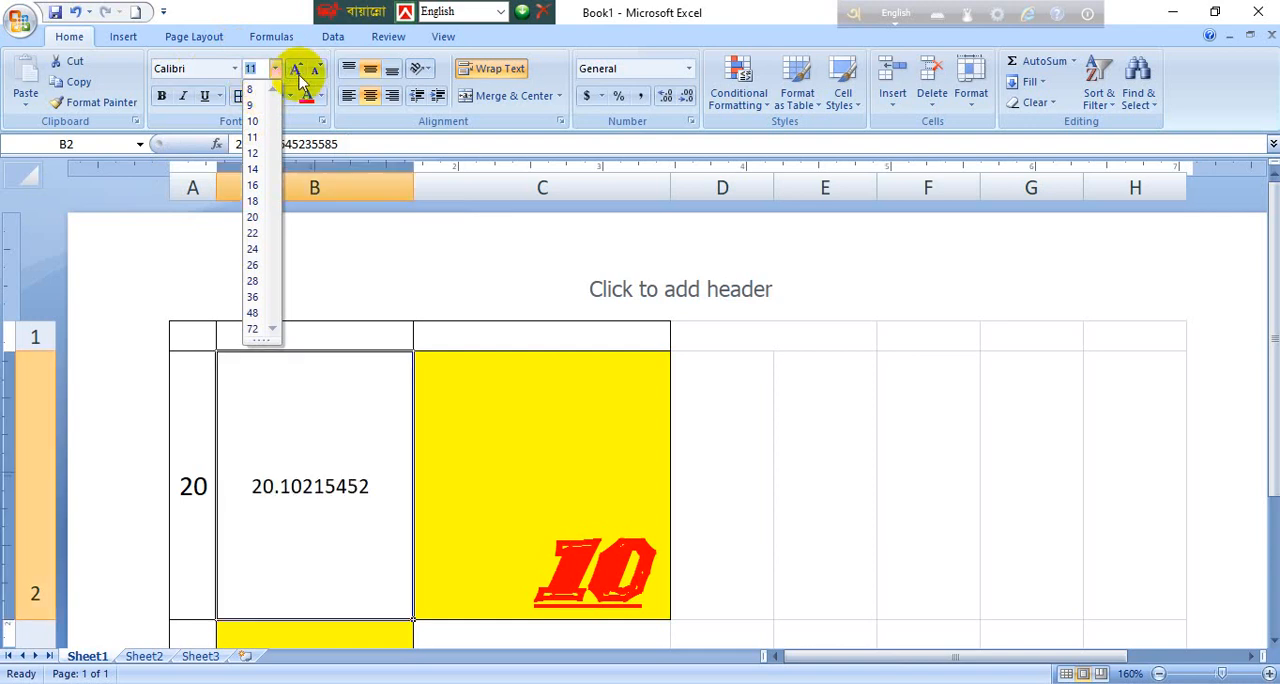
left_click(169, 100)
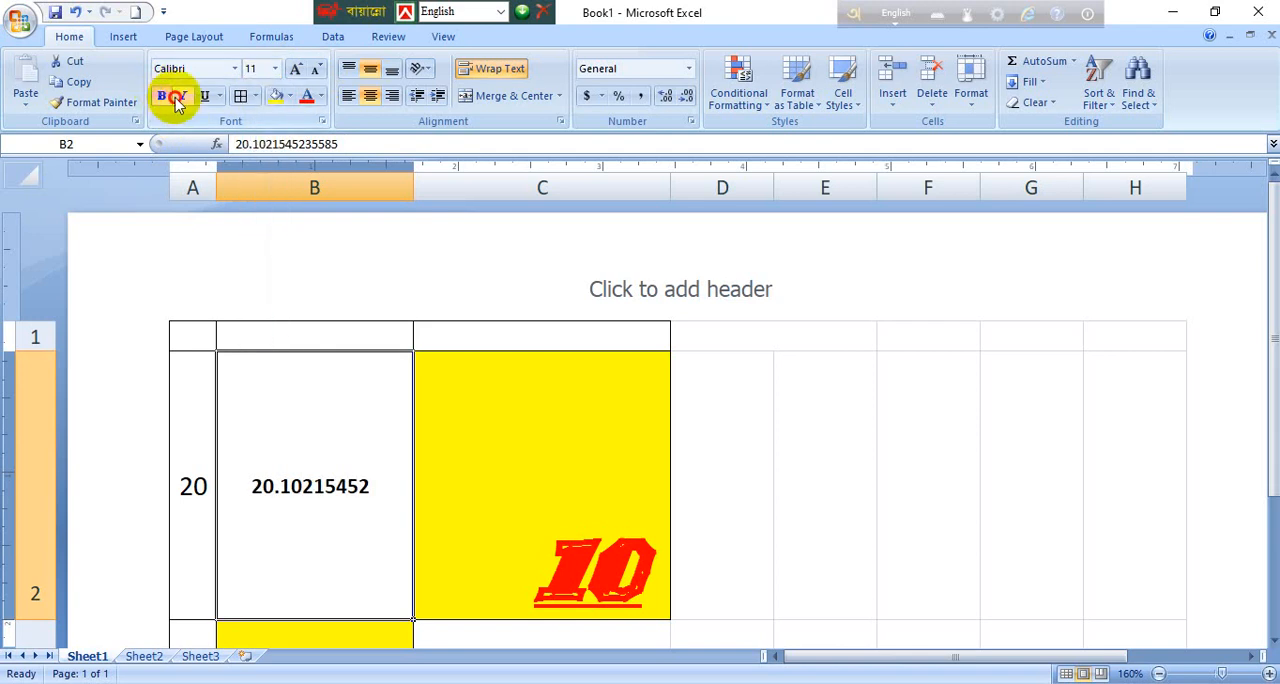
Step: Make the number in cell B2 italic and underlined, and view the available underline styles
left_click(183, 97)
left_click(203, 104)
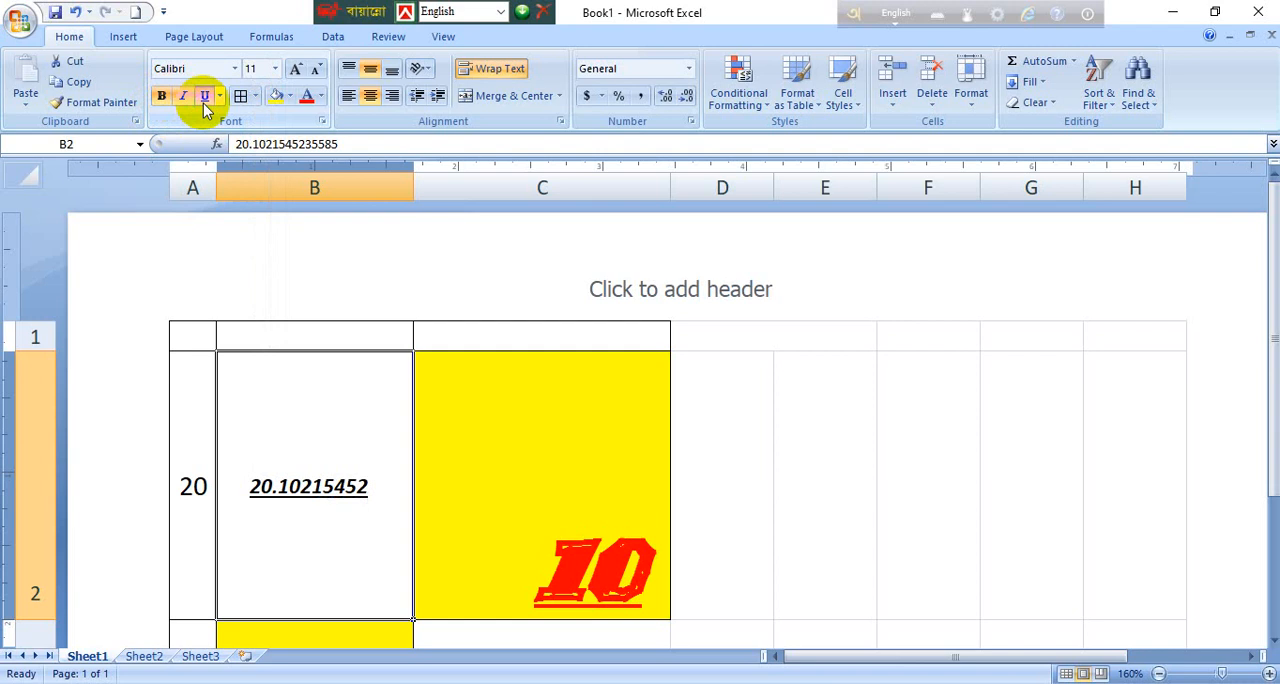
left_click(219, 97)
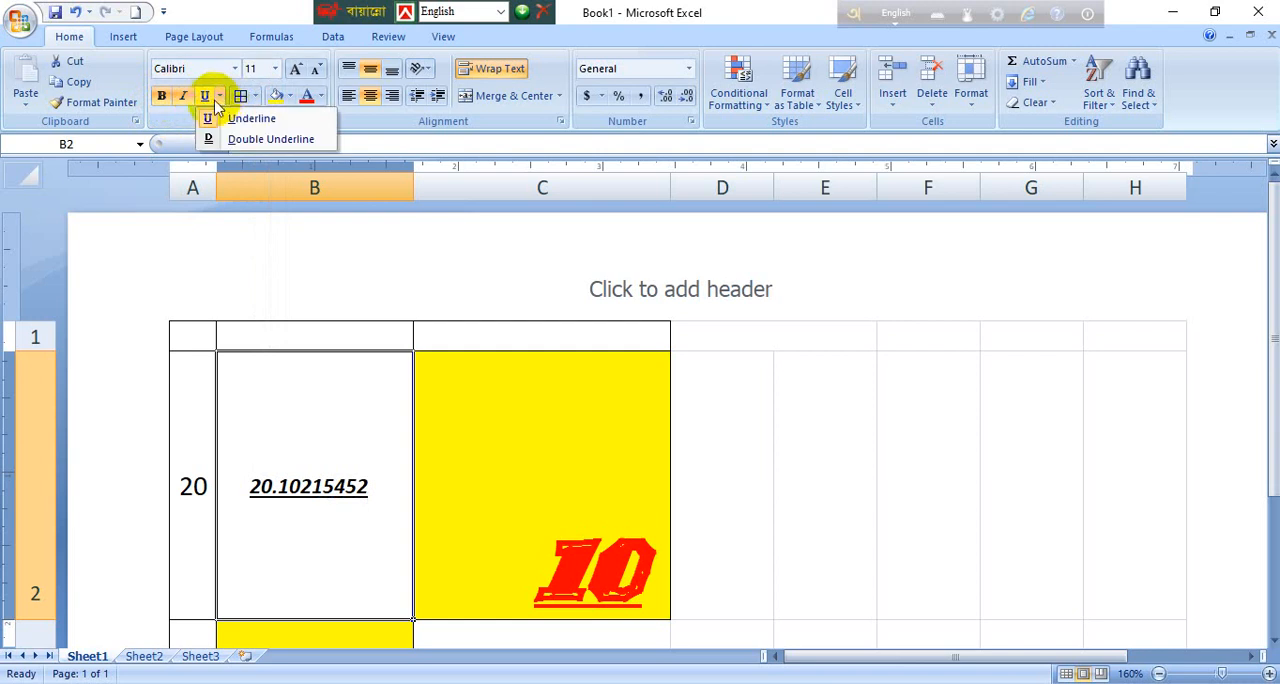
Step: Open cell B2 for editing and select its entire number to examine how the underline looks
double_click(320, 488)
type("35585")
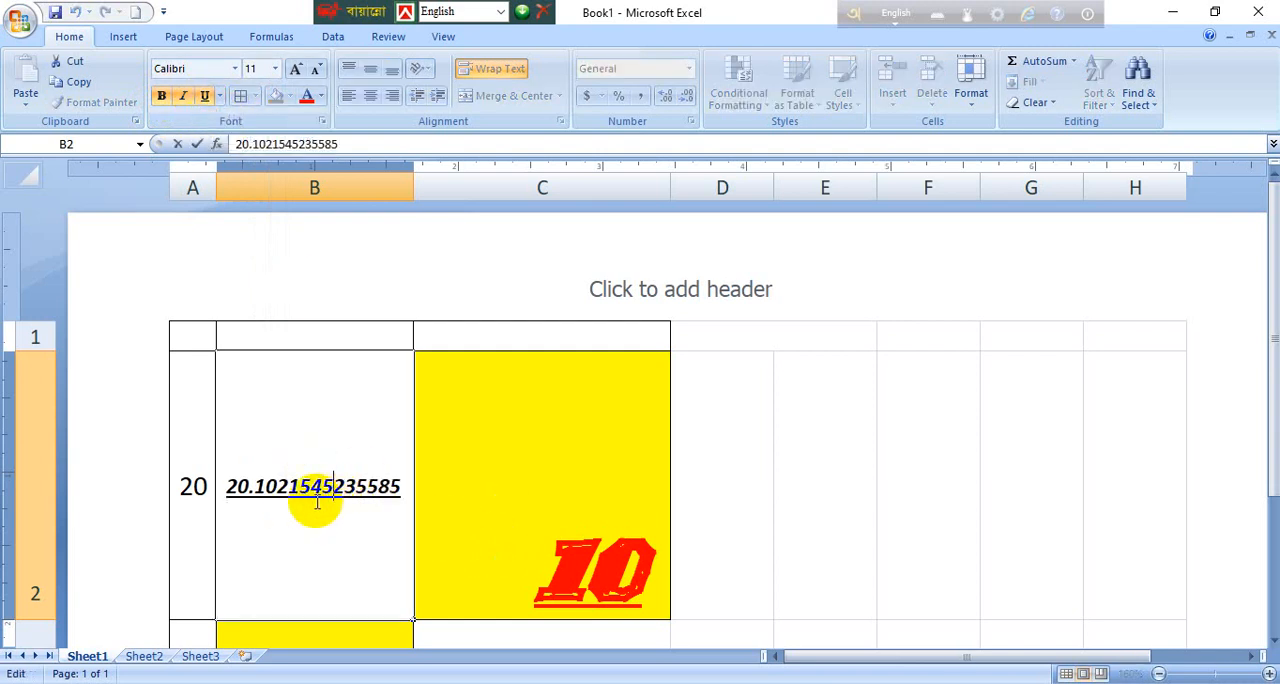
double_click(328, 500)
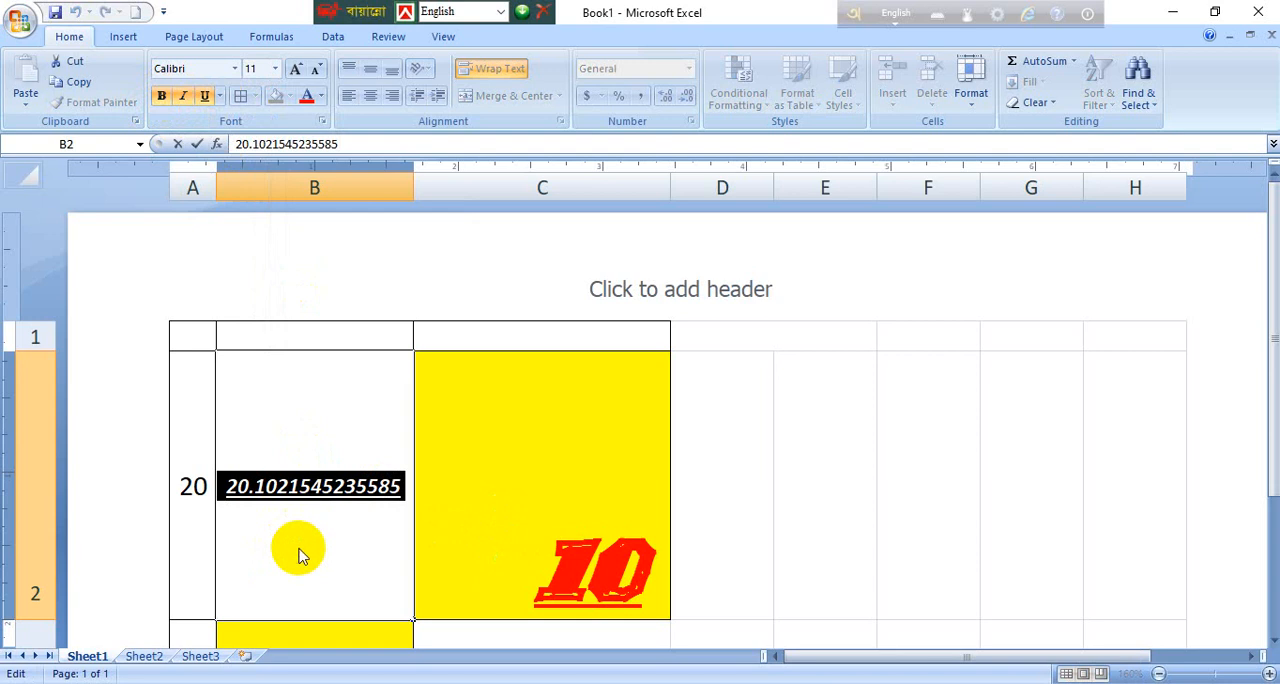
left_click(460, 518)
Step: Switch to the Word document and apply a double underline to the text "Dinajpur IT"
left_click(349, 494)
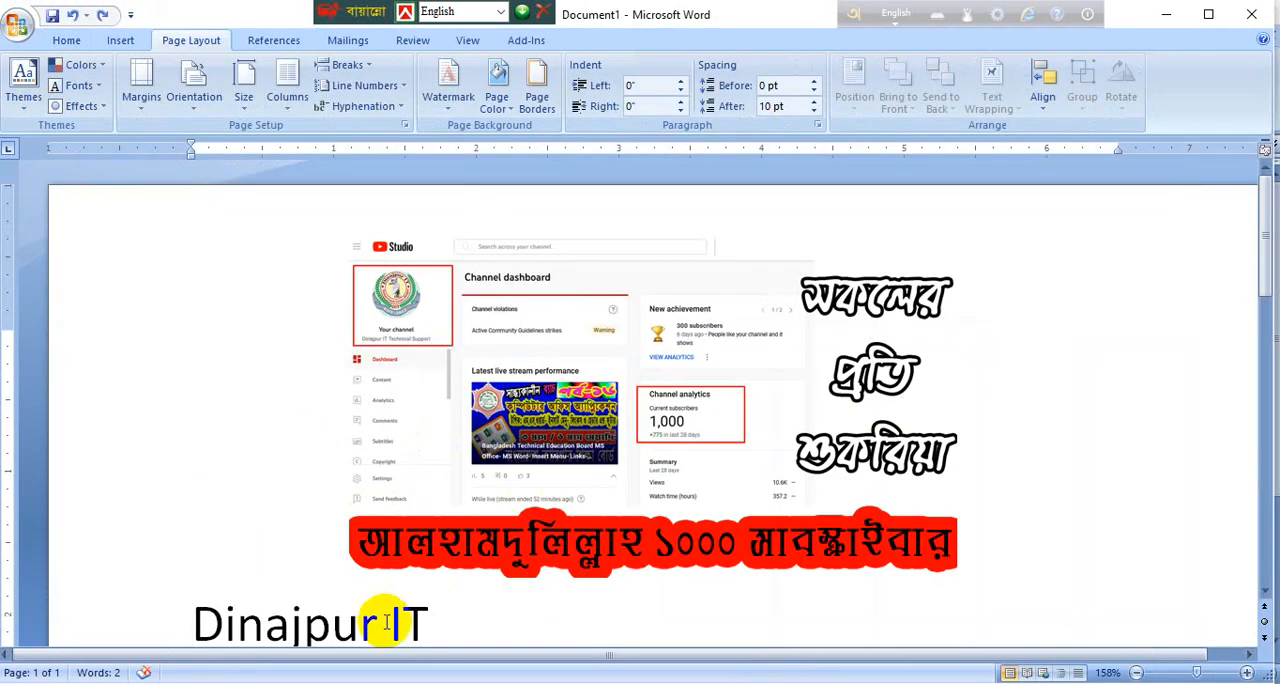
left_click_drag(463, 623, 198, 623)
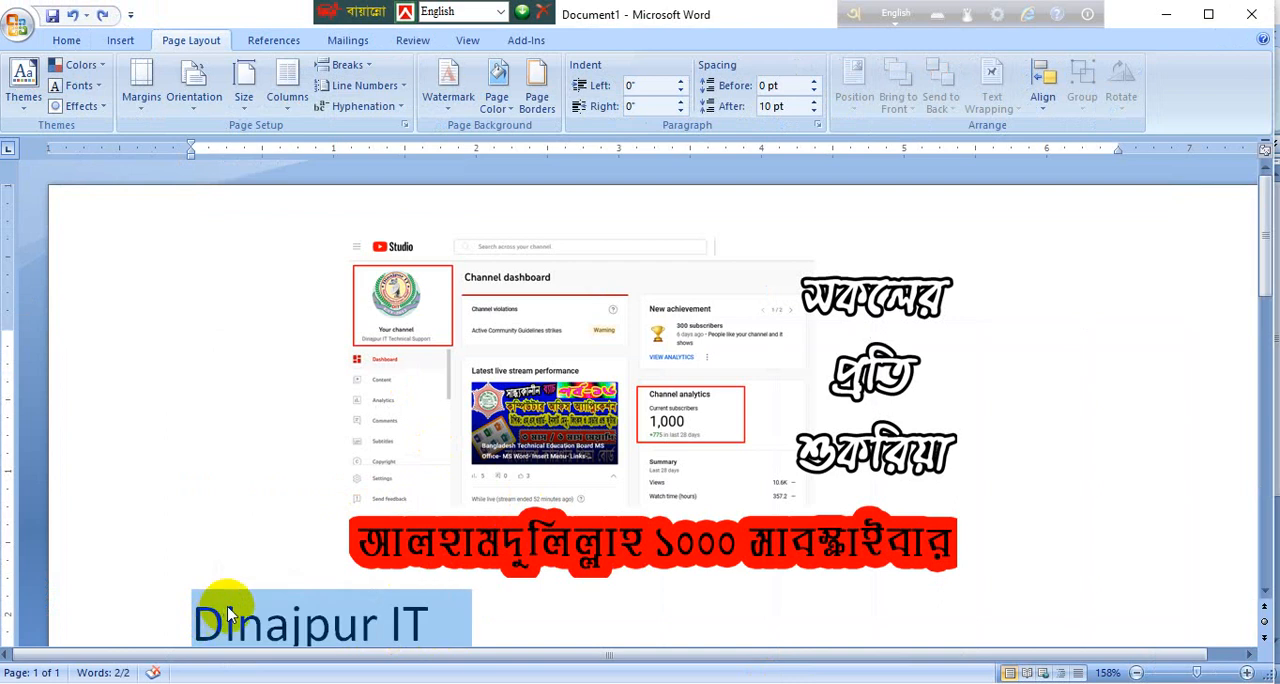
key("ctrl+u")
scroll(400, 580, "down", 3)
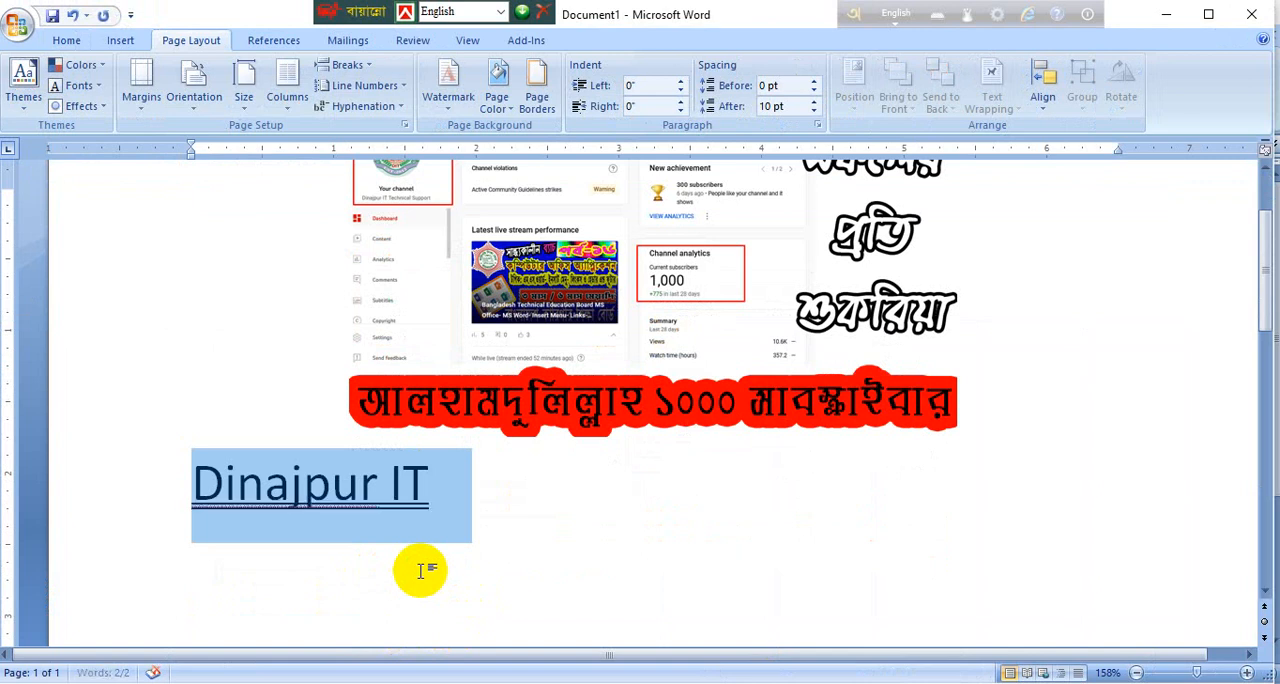
Step: Switch back to Excel and view the border and font color choices for cell B2
left_click(852, 682)
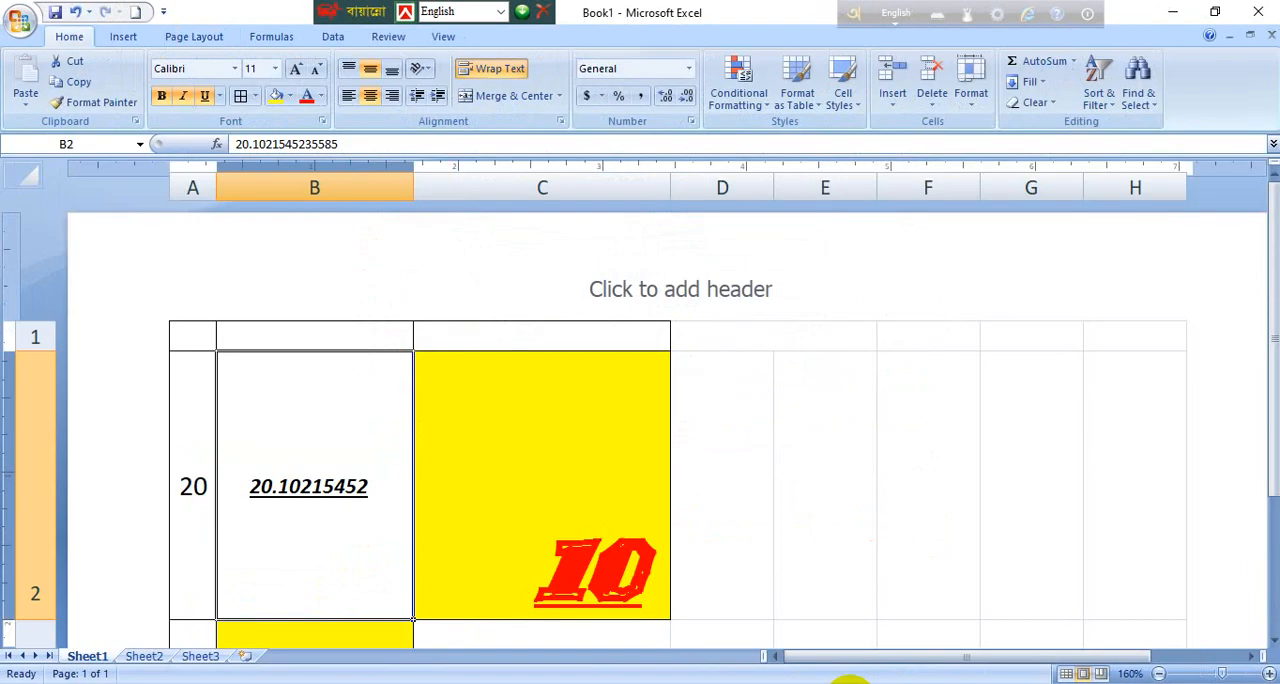
left_click(256, 96)
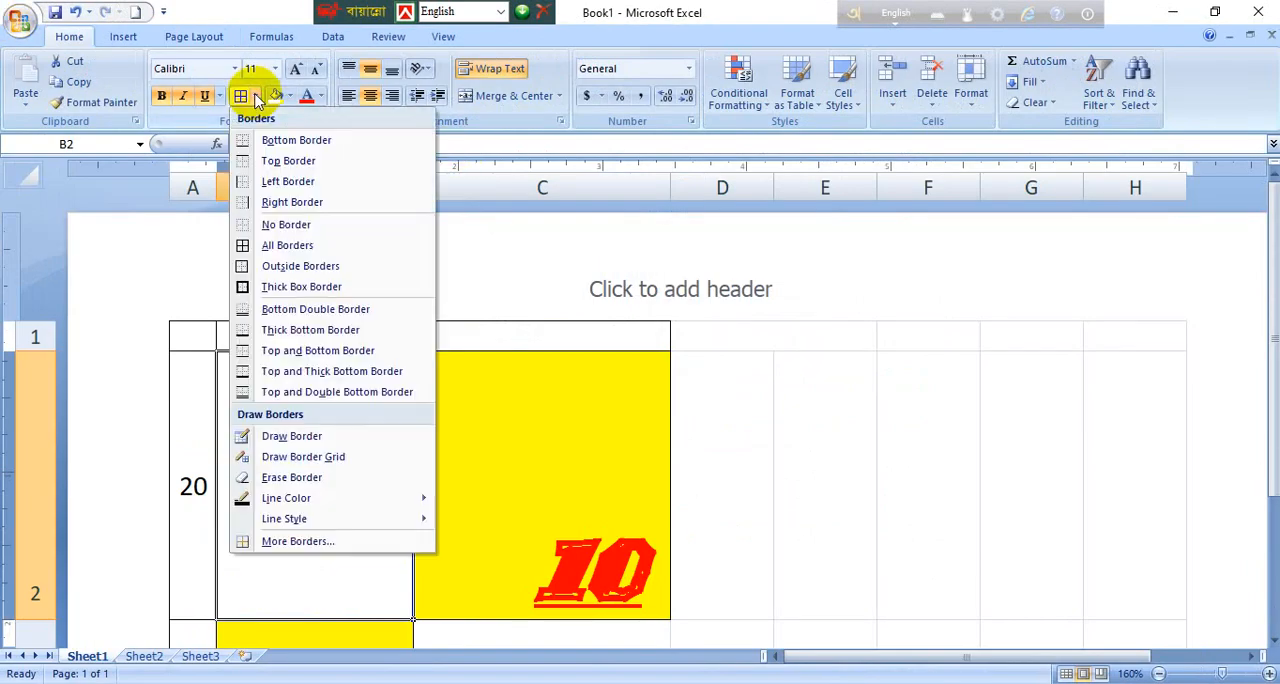
left_click(289, 96)
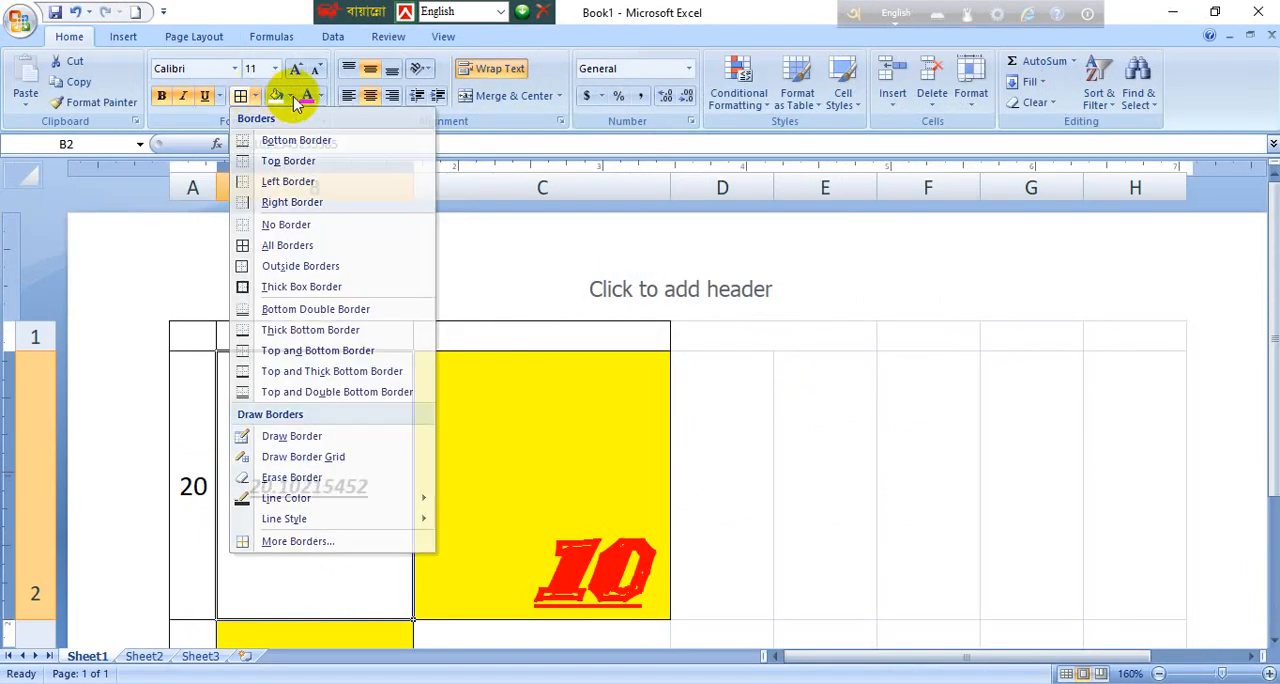
left_click(320, 97)
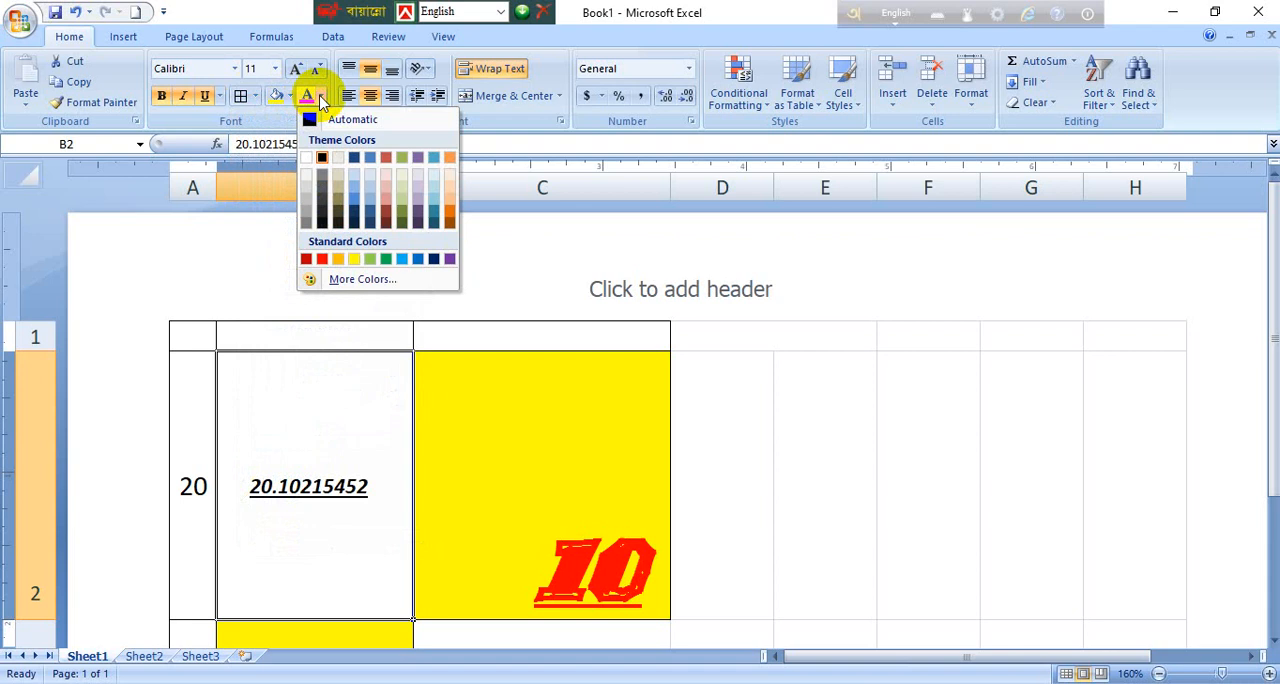
Step: Remove the horizontal center alignment from the number in cell B2
left_click(373, 97)
left_click(371, 96)
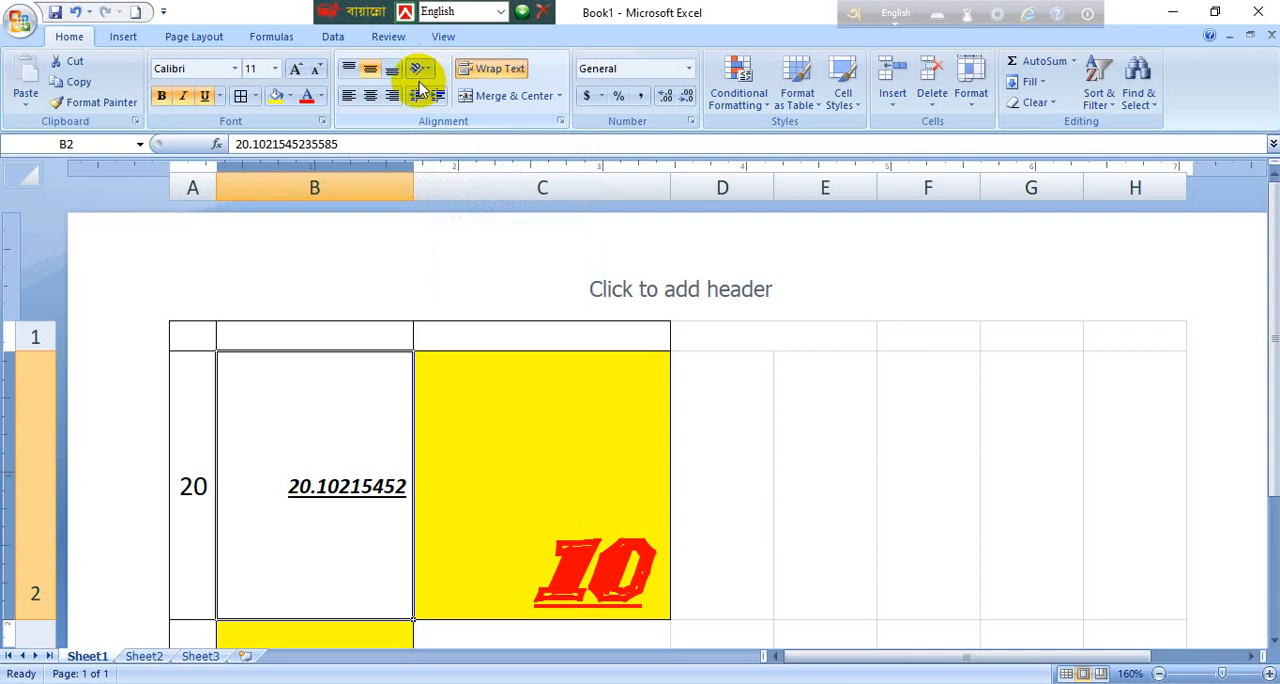
left_click(505, 70)
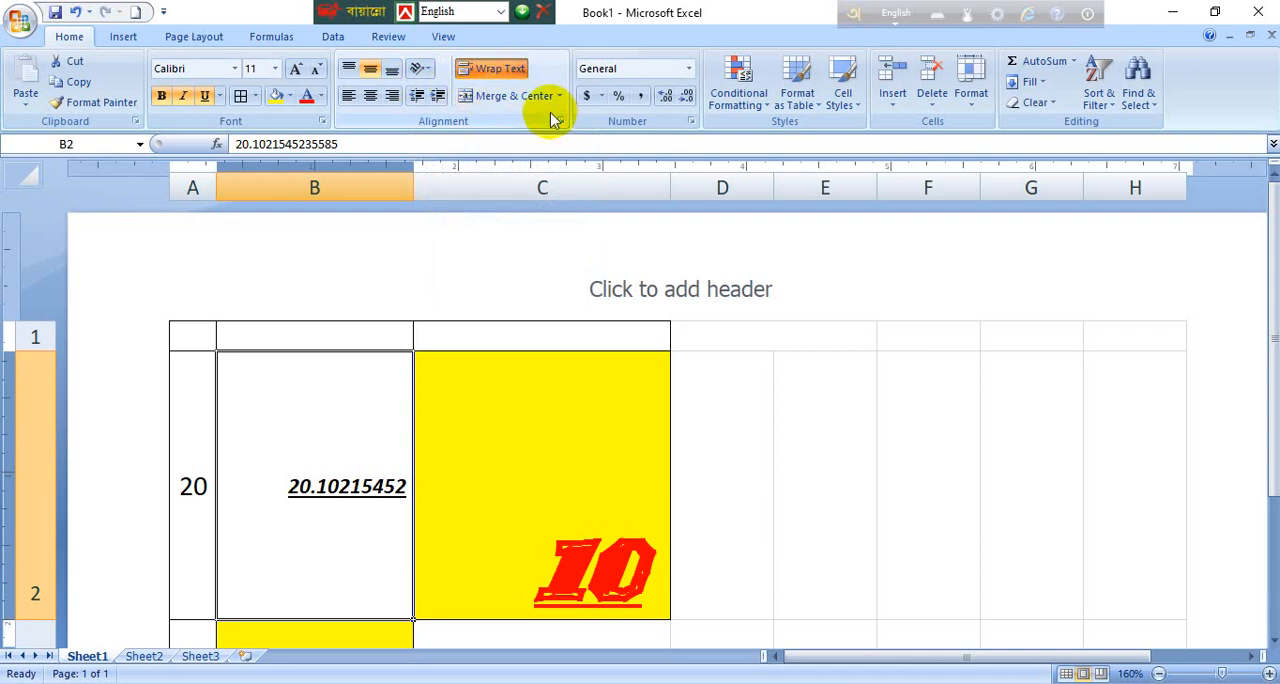